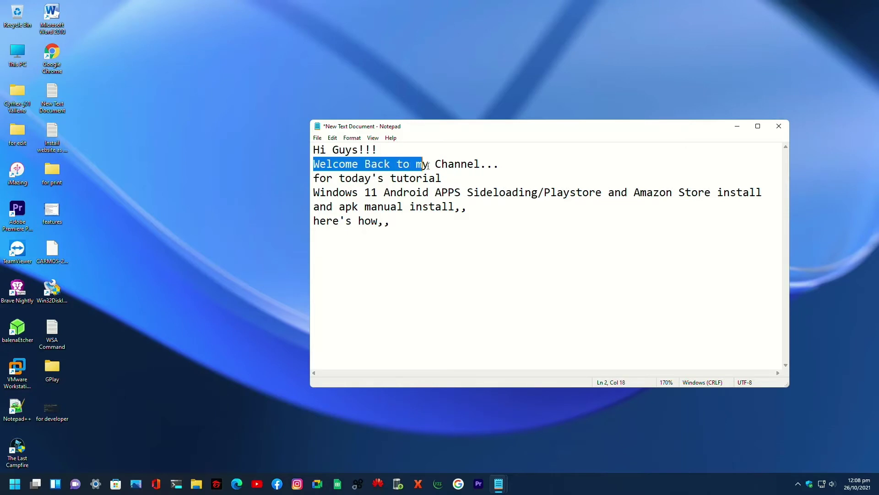
- Highlight the intro note's lines: today's tutorial, the topic, manual APK install, and here's how
{"action": "left_click_drag", "start_coordinate": [314, 179], "coordinate": [443, 178]}
{"action": "left_click_drag", "start_coordinate": [312, 192], "coordinate": [754, 193]}
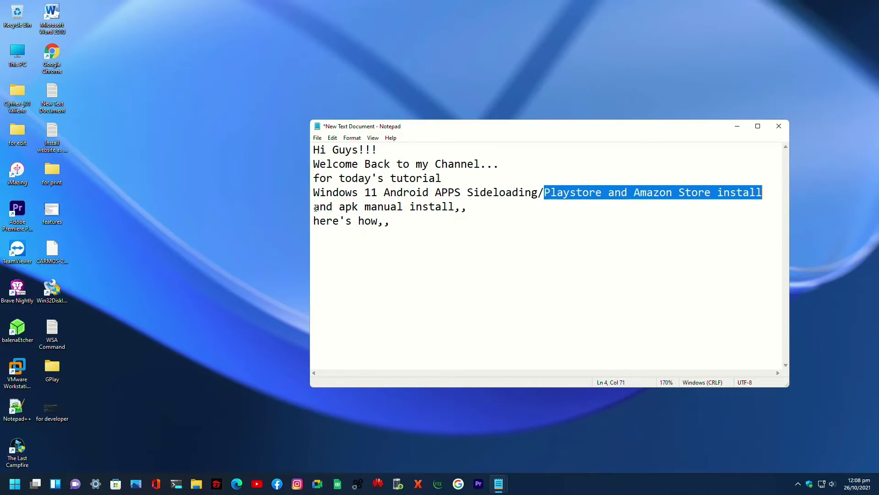
{"action": "left_click_drag", "start_coordinate": [315, 207], "coordinate": [465, 211]}
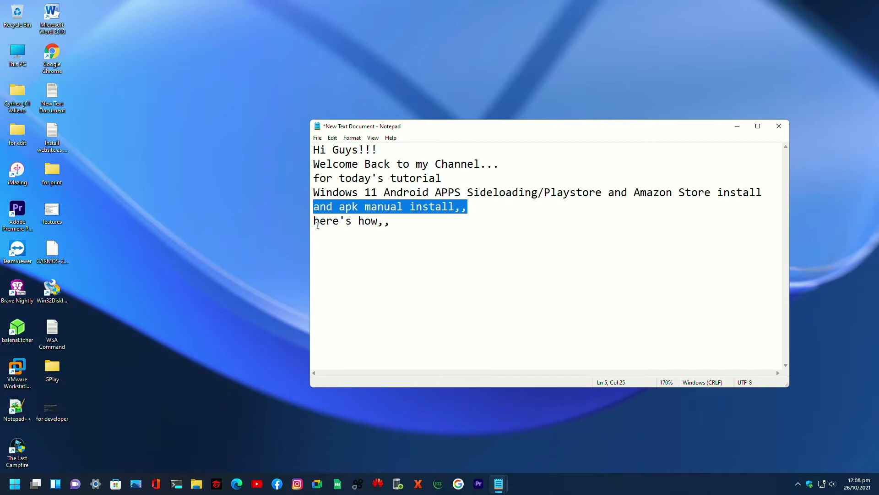
{"action": "left_click_drag", "start_coordinate": [311, 221], "coordinate": [406, 231]}
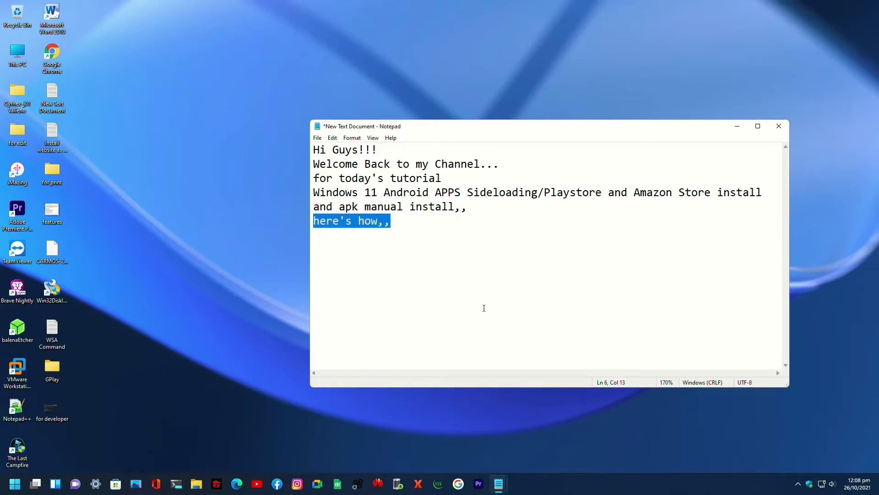
{"action": "left_click", "coordinate": [409, 230]}
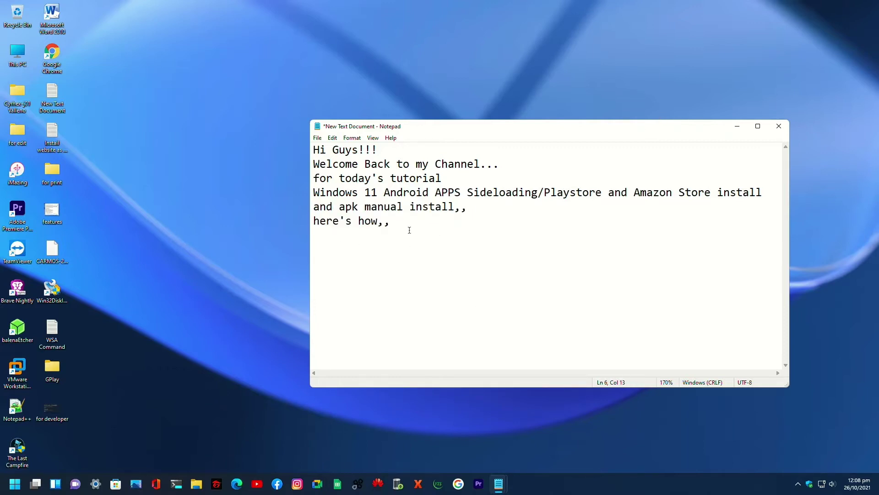
- In the requirements note, highlight each requirement: WSA, adb platform tools, modified kernel, Windows Insider Program
{"action": "mouse_move", "coordinate": [511, 480]}
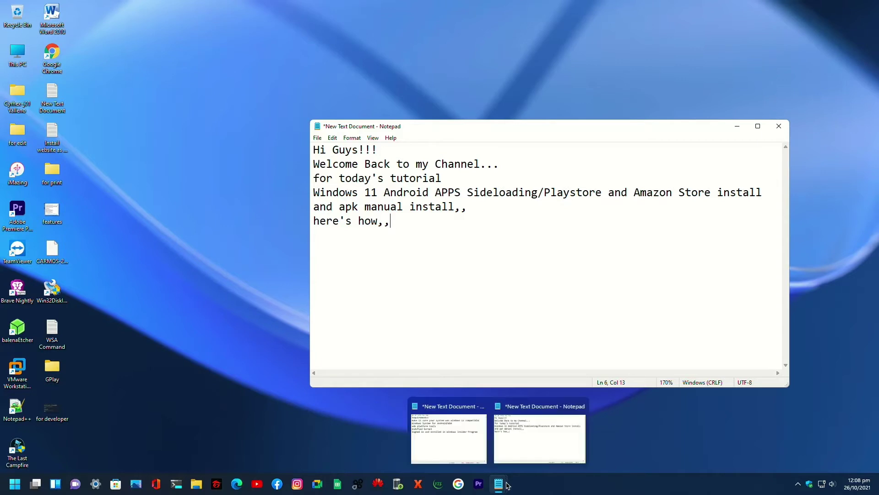
{"action": "left_click", "coordinate": [447, 442]}
{"action": "left_click_drag", "start_coordinate": [151, 114], "coordinate": [275, 116]}
{"action": "left_click_drag", "start_coordinate": [148, 130], "coordinate": [499, 139]}
{"action": "left_click", "coordinate": [341, 143]}
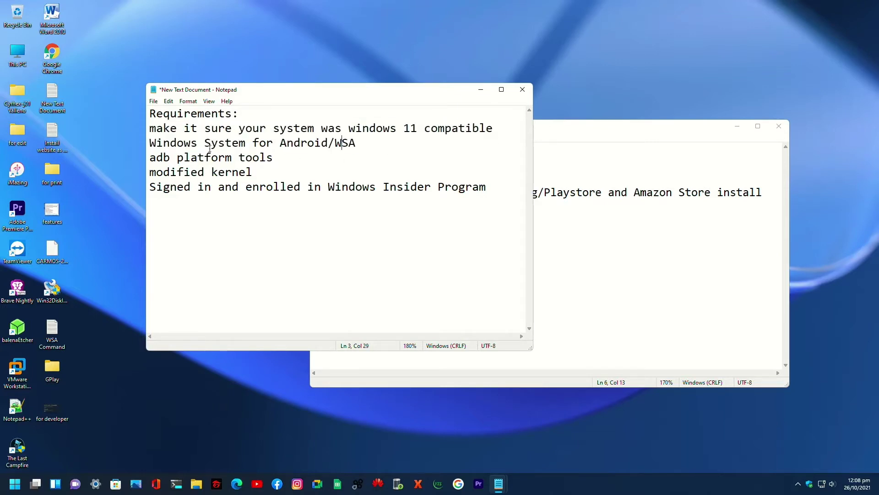
{"action": "left_click_drag", "start_coordinate": [148, 146], "coordinate": [356, 144]}
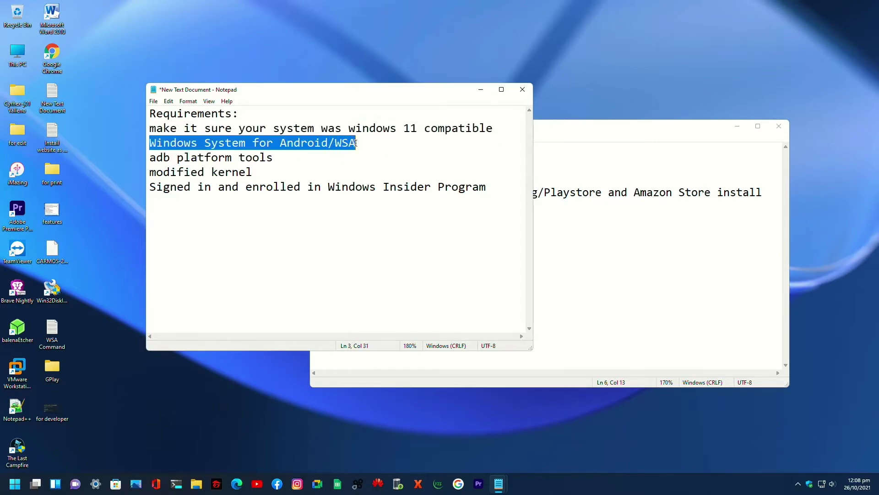
{"action": "left_click_drag", "start_coordinate": [150, 159], "coordinate": [267, 158]}
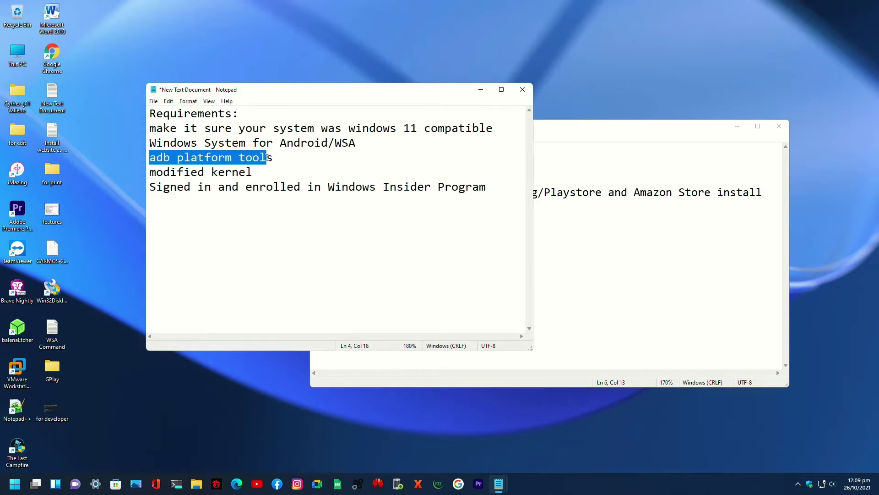
{"action": "left_click_drag", "start_coordinate": [150, 174], "coordinate": [261, 174]}
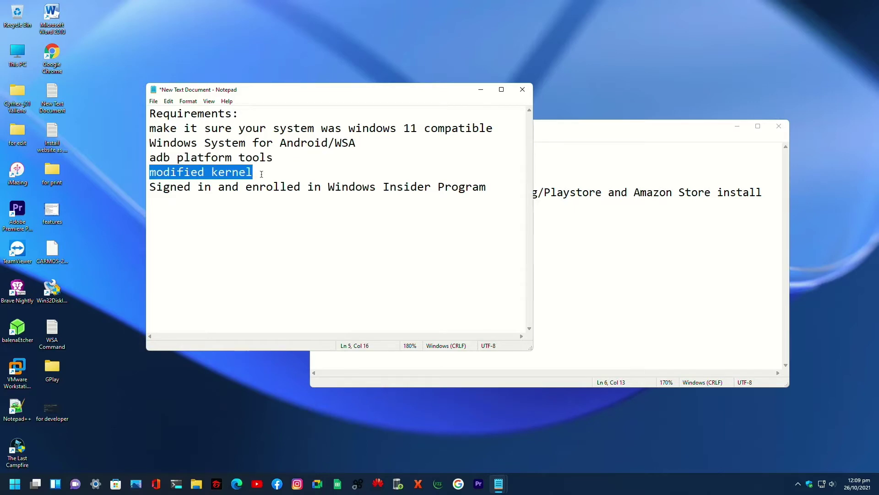
{"action": "left_click_drag", "start_coordinate": [150, 189], "coordinate": [484, 189]}
- Rewrite the intro note to 'make it sure you have… as shown in the picture' and open for developer.png
{"action": "left_click", "coordinate": [598, 131]}
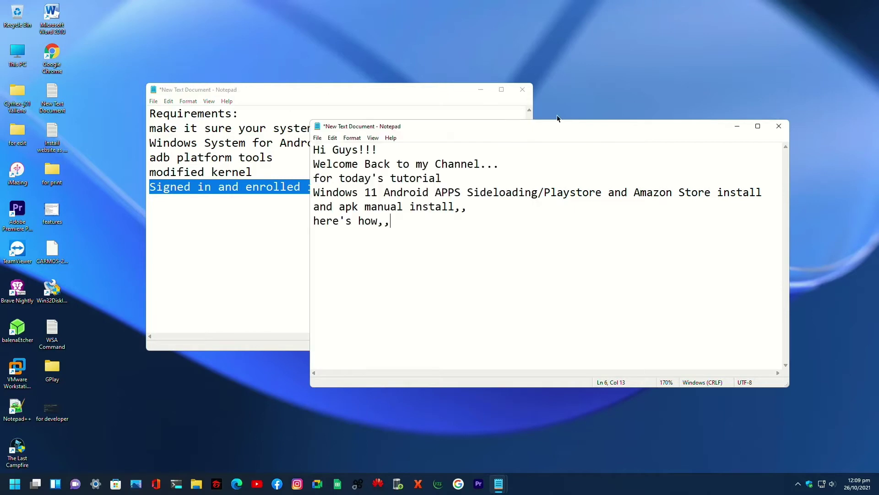
{"action": "left_click", "coordinate": [481, 89]}
{"action": "left_click_drag", "start_coordinate": [427, 240], "coordinate": [306, 150]}
{"action": "type", "text": "make "}
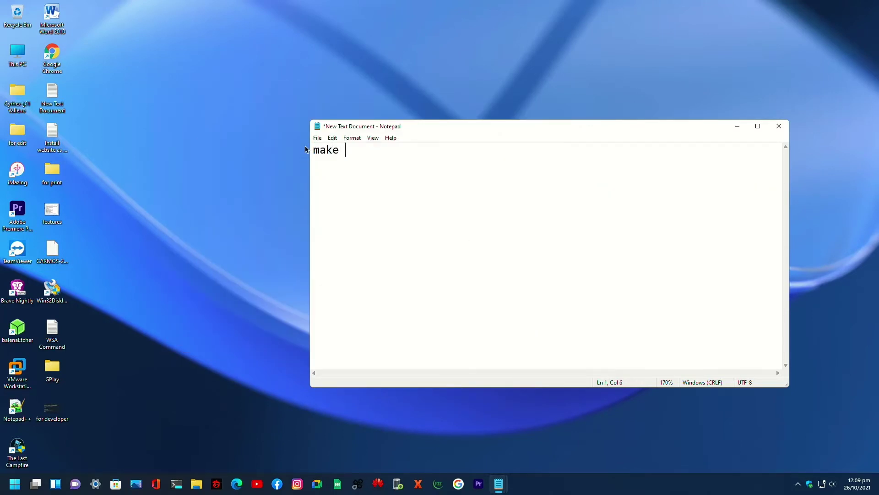
{"action": "type", "text": "it sure you have turn it on"}
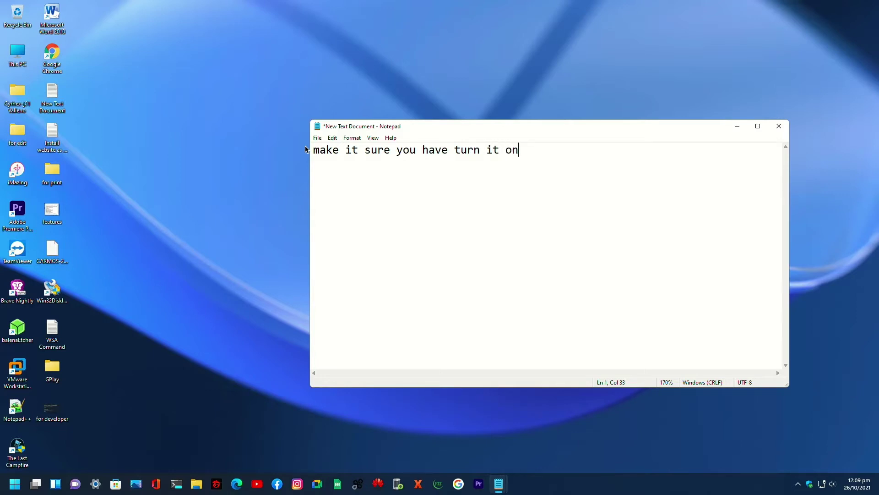
{"action": "type", "text": "as shown in the picture"}
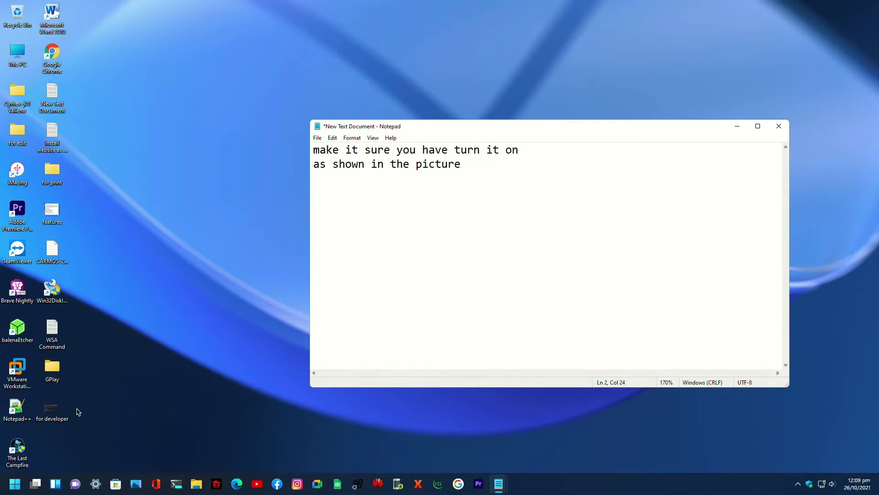
{"action": "double_click", "coordinate": [50, 406]}
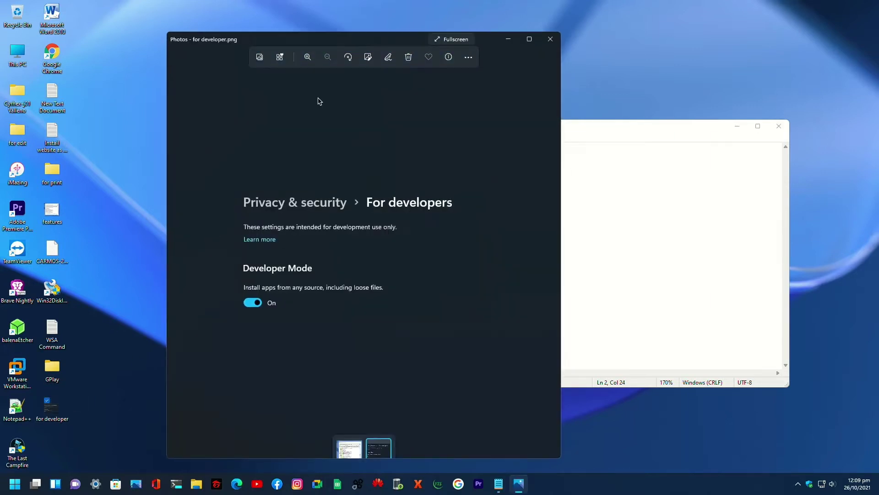
{"action": "left_click_drag", "start_coordinate": [349, 36], "coordinate": [275, 48]}
{"action": "left_click_drag", "start_coordinate": [557, 131], "coordinate": [620, 119]}
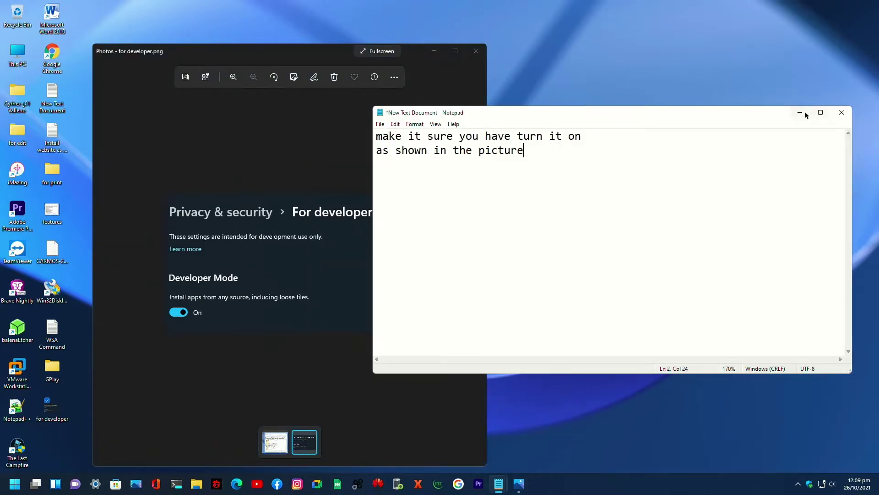
{"action": "left_click", "coordinate": [806, 115]}
{"action": "left_click_drag", "start_coordinate": [289, 54], "coordinate": [353, 54]}
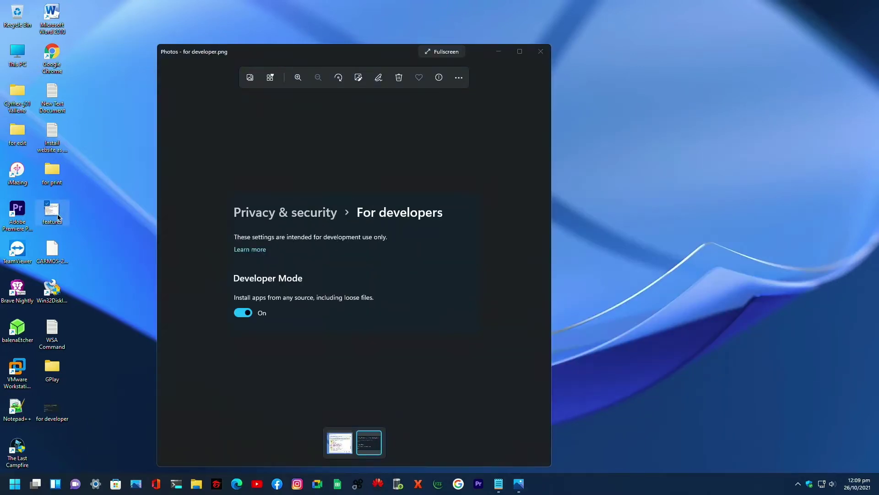
{"action": "double_click", "coordinate": [65, 212]}
{"action": "left_click_drag", "start_coordinate": [334, 39], "coordinate": [667, 63]}
{"action": "left_click_drag", "start_coordinate": [388, 51], "coordinate": [331, 56]}
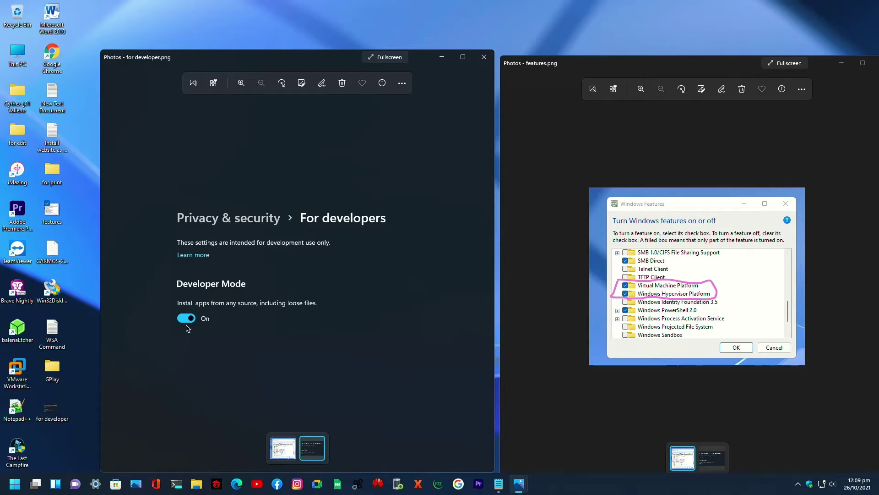
{"action": "left_click", "coordinate": [484, 57]}
{"action": "left_click_drag", "start_coordinate": [595, 66], "coordinate": [409, 66]}
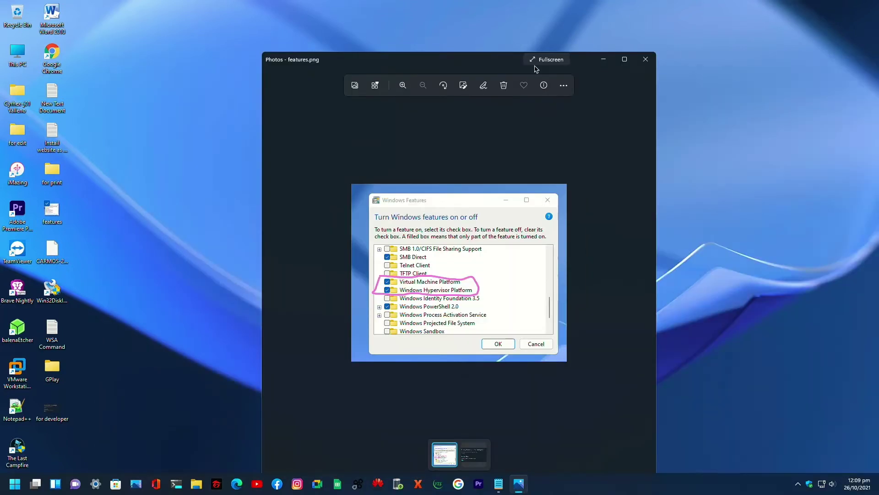
{"action": "left_click", "coordinate": [646, 60]}
{"action": "mouse_move", "coordinate": [502, 475]}
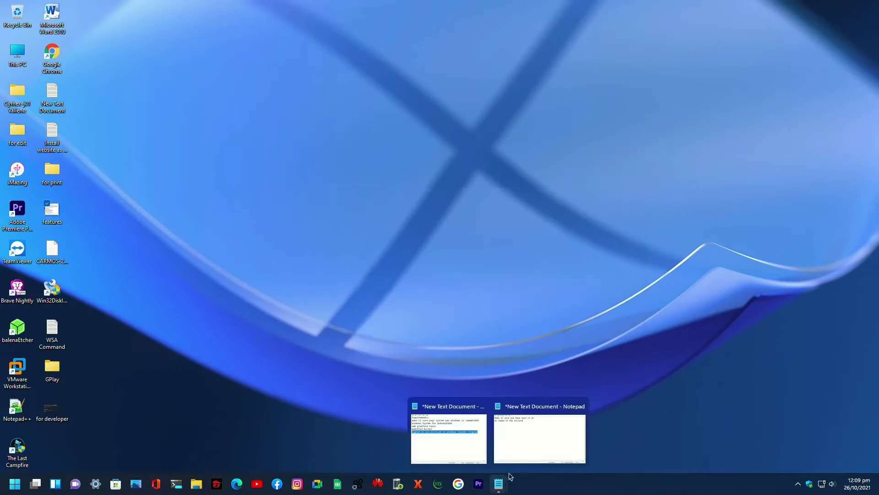
{"action": "left_click", "coordinate": [524, 446]}
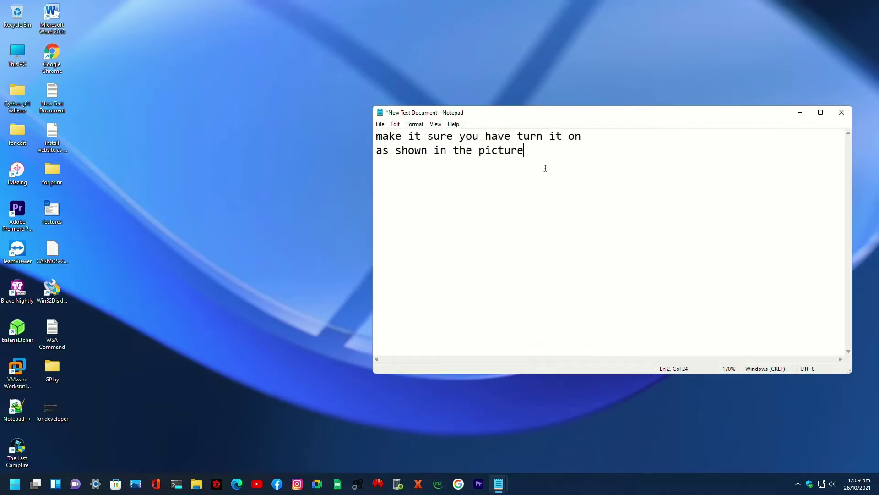
- Overwrite the note with "let's start" and minimize Notepad
{"action": "key", "text": "ctrl+a"}
{"action": "type", "text": "le"}
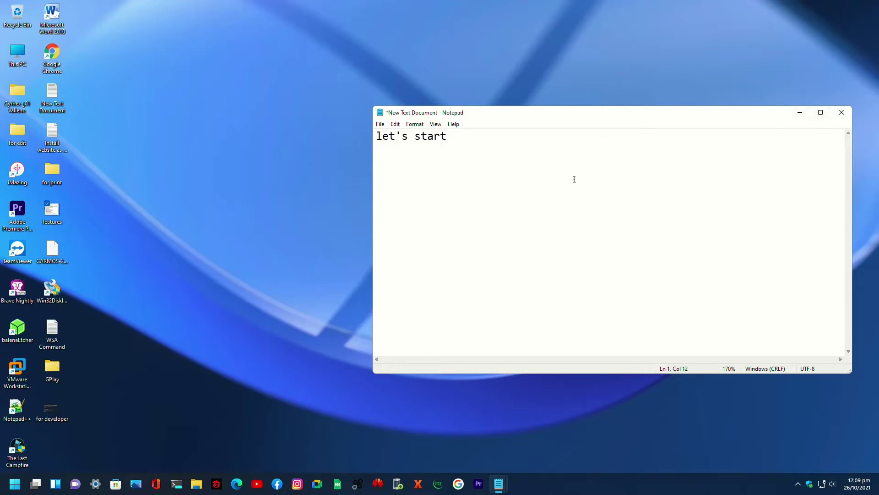
{"action": "left_click", "coordinate": [800, 113]}
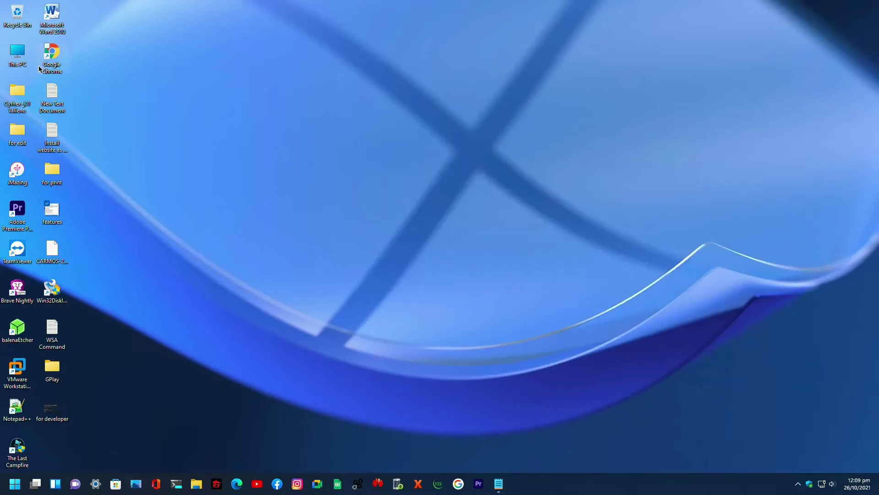
- Create a new folder named 'adb' on Local Disk (C:)
{"action": "double_click", "coordinate": [17, 54]}
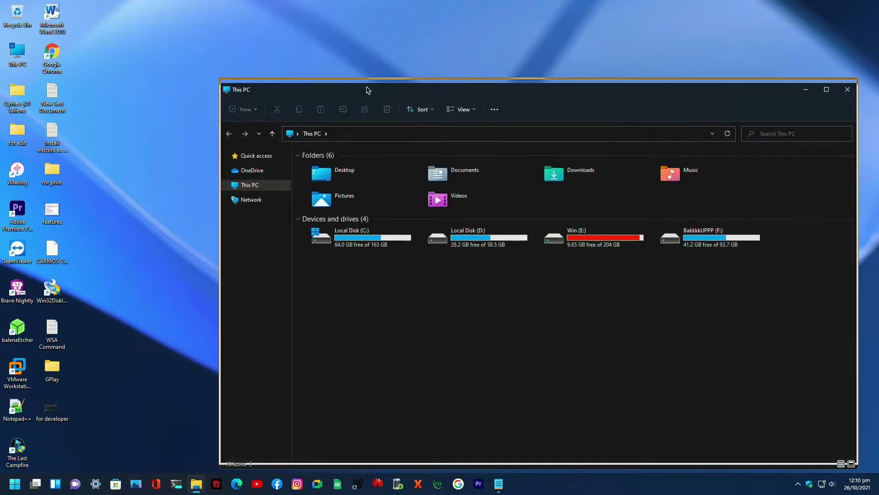
{"action": "double_click", "coordinate": [366, 237]}
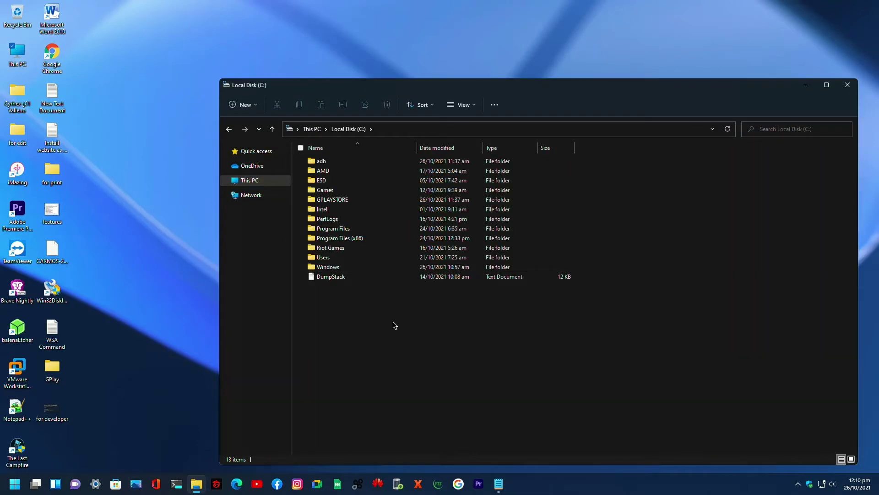
{"action": "key", "text": "ctrl+shift+n"}
{"action": "type", "text": "adb"}
{"action": "key", "text": "Return"}
{"action": "key", "text": "Return"}
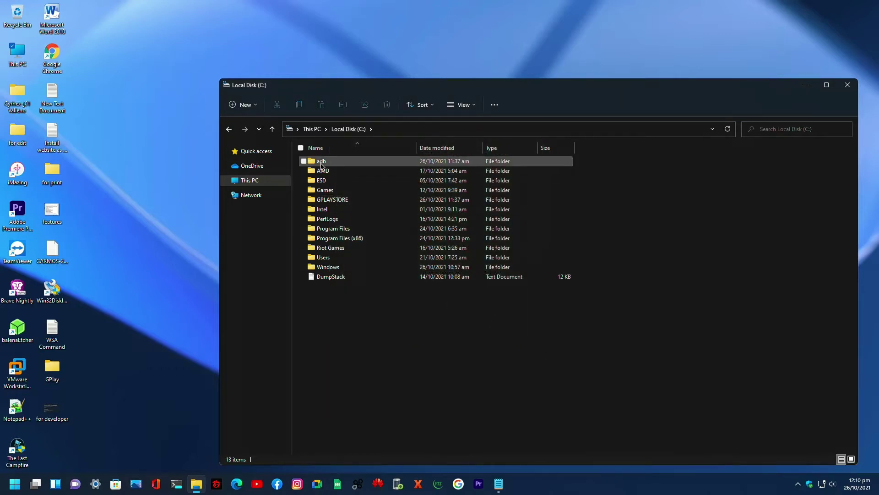
- Check inside the adb and GPLAYSTORE folders, then close File Explorer
{"action": "double_click", "coordinate": [322, 161]}
{"action": "left_click", "coordinate": [229, 129]}
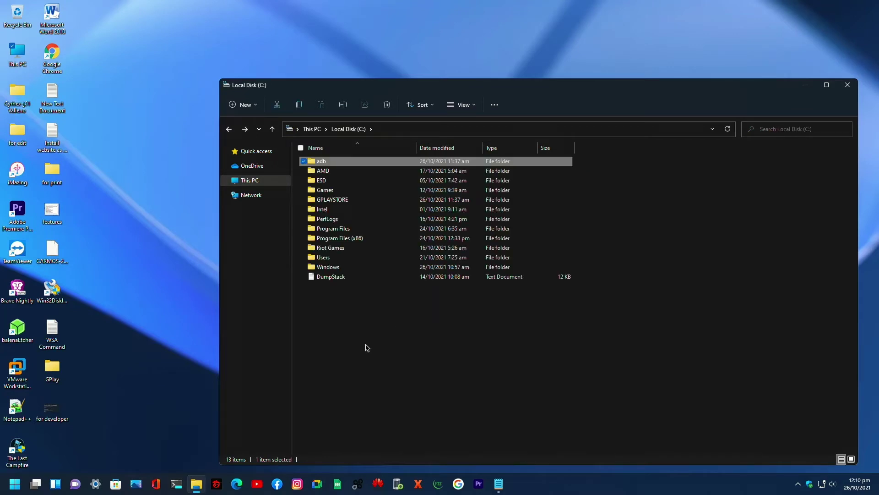
{"action": "double_click", "coordinate": [326, 199]}
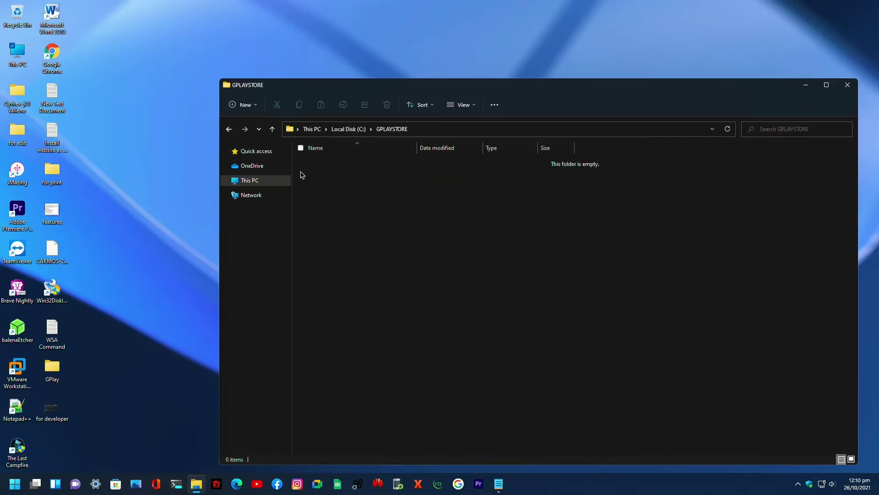
{"action": "left_click", "coordinate": [229, 130]}
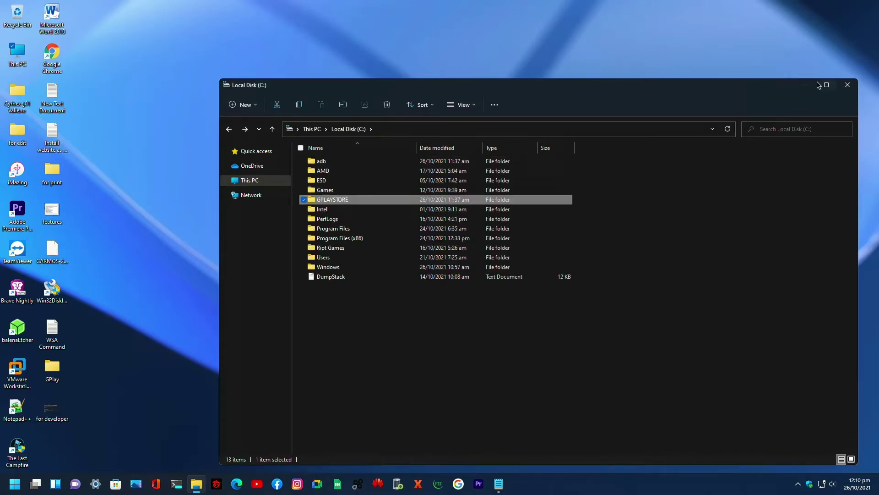
{"action": "left_click", "coordinate": [848, 87]}
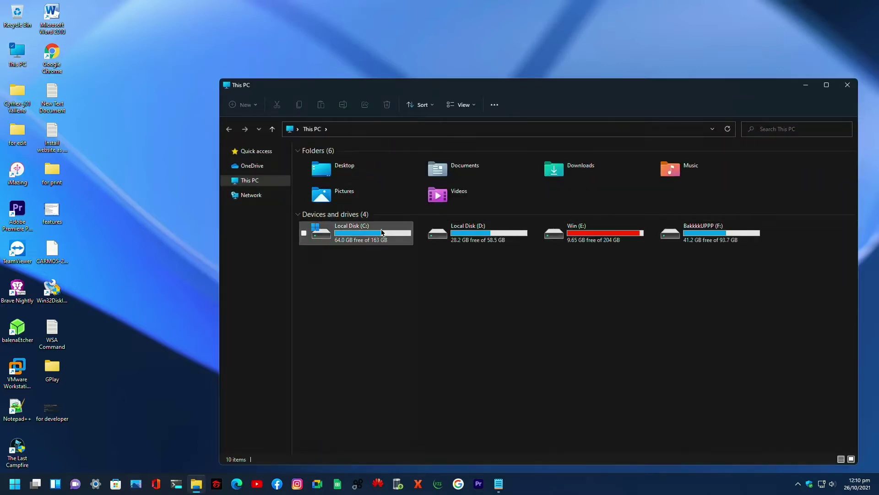
- Open the Downloads folder and then its Compressed subfolder
{"action": "double_click", "coordinate": [581, 172]}
{"action": "left_click", "coordinate": [316, 176]}
{"action": "double_click", "coordinate": [317, 177]}
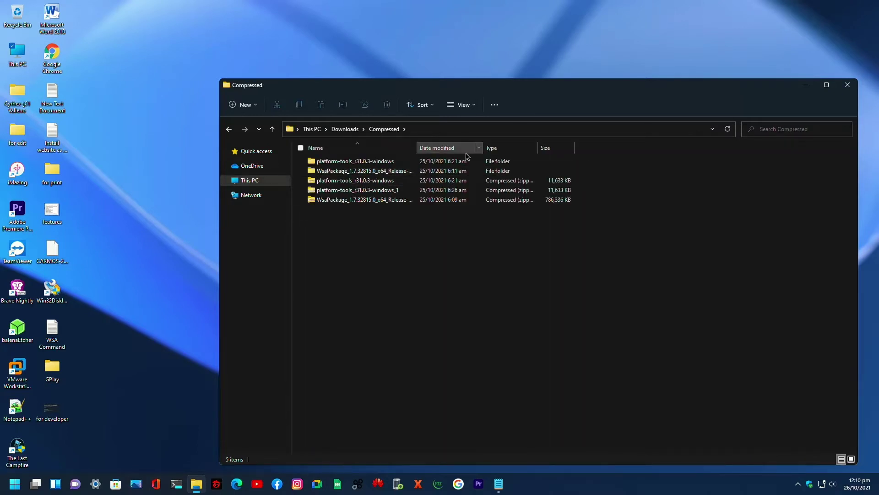
- Start Extract All on the WsaPackage_1.7.32815.0 zip and browse to Local Disk (C:)
{"action": "left_click", "coordinate": [393, 202]}
{"action": "right_click", "coordinate": [392, 202]}
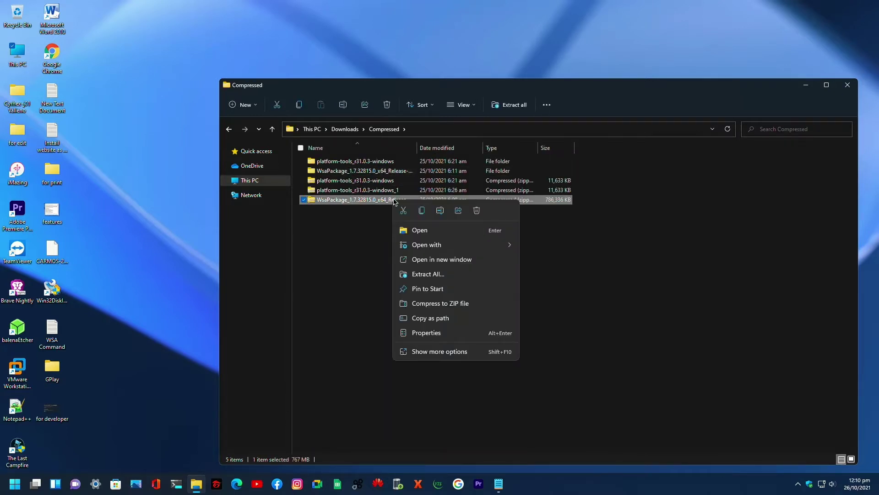
{"action": "left_click", "coordinate": [454, 277]}
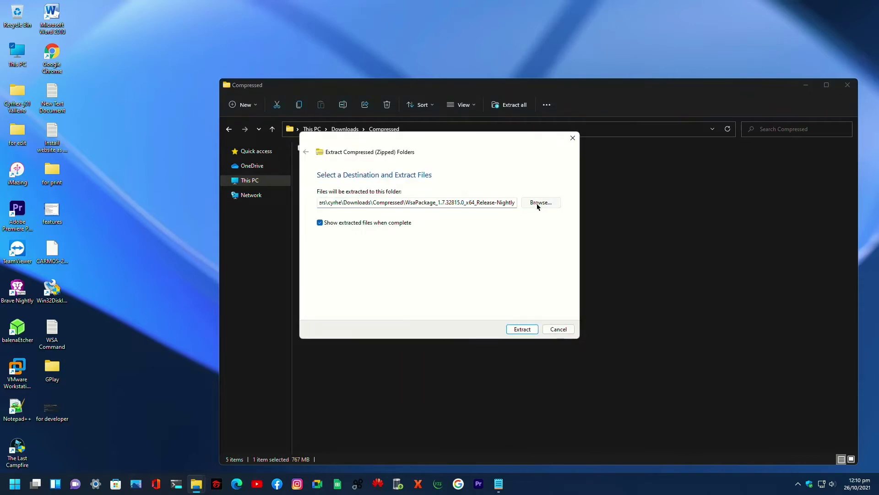
{"action": "left_click", "coordinate": [540, 203]}
{"action": "left_click", "coordinate": [339, 240]}
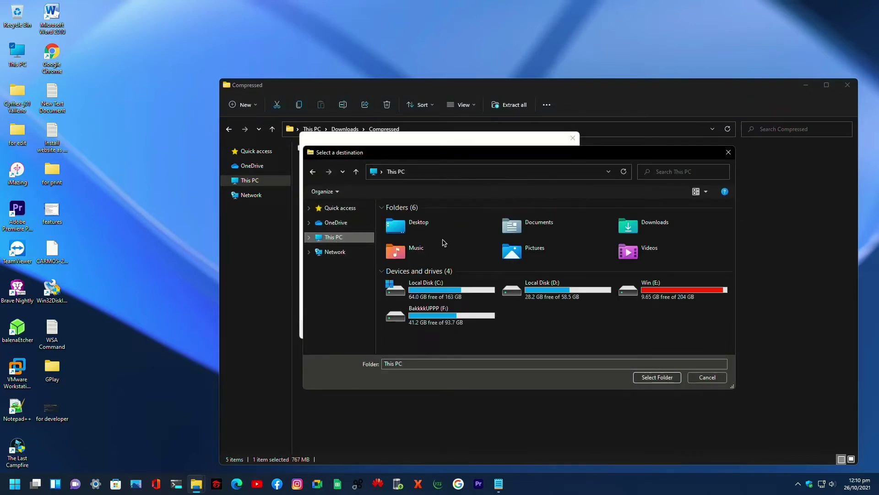
{"action": "double_click", "coordinate": [435, 290]}
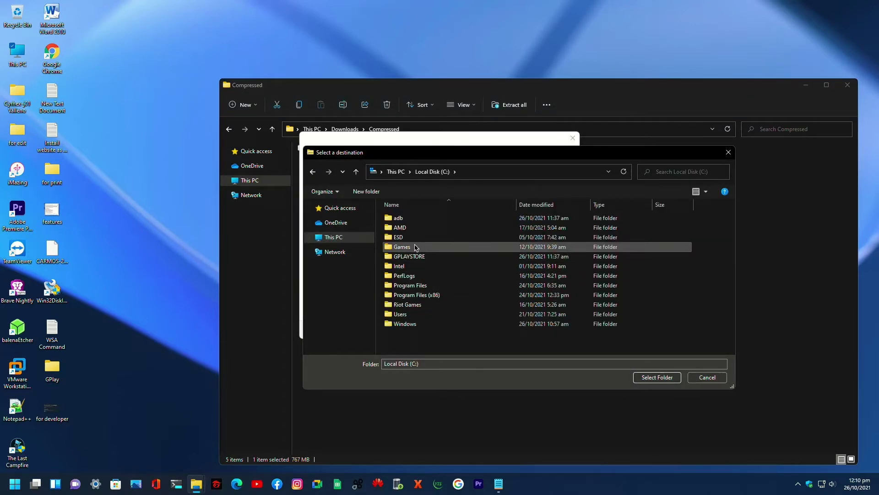
- Set C:\GPLAYSTORE as the destination, start extracting, and move the windows aside
{"action": "double_click", "coordinate": [417, 258]}
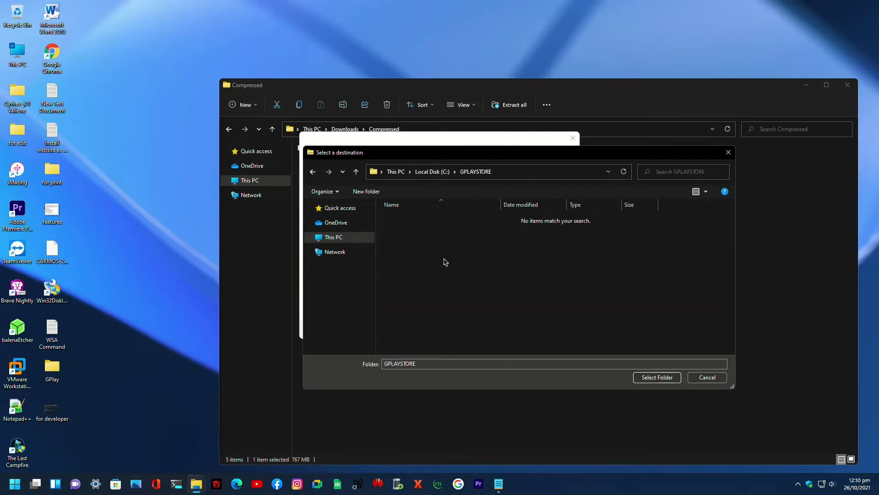
{"action": "left_click", "coordinate": [313, 171]}
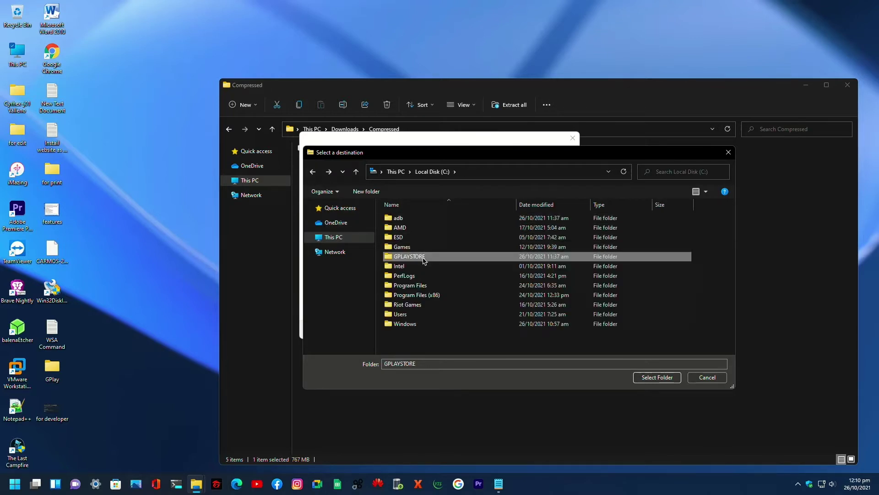
{"action": "left_click", "coordinate": [651, 380]}
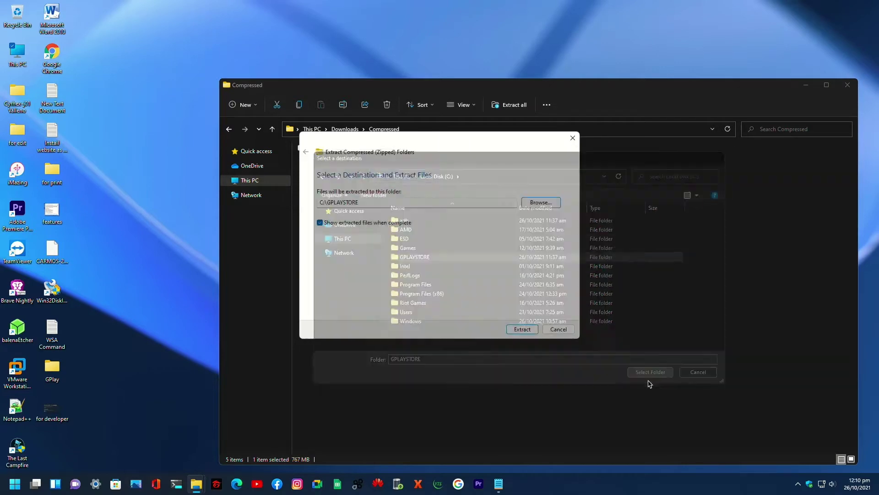
{"action": "left_click", "coordinate": [524, 329]}
{"action": "left_click_drag", "start_coordinate": [472, 138], "coordinate": [264, 249]}
{"action": "left_click_drag", "start_coordinate": [477, 88], "coordinate": [607, 94]}
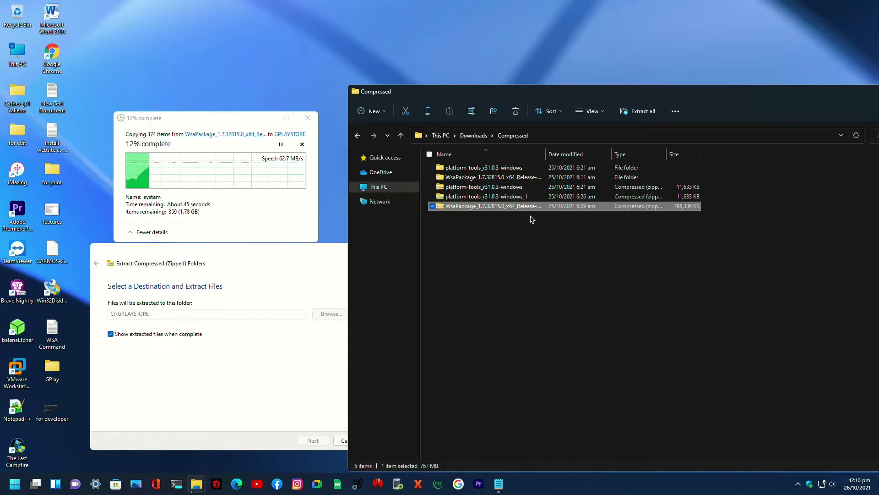
- Select the platform-tools zip while extraction finishes, then close the GPLAYSTORE window
{"action": "left_click", "coordinate": [498, 197]}
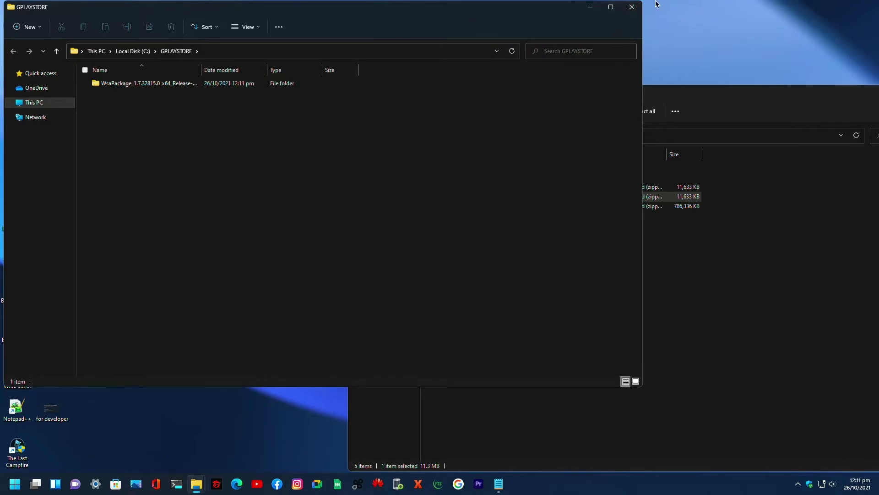
{"action": "left_click", "coordinate": [631, 7]}
- Run Extract All on platform-tools_r31.0.3-windows_1.zip with C:\adb chosen as destination
{"action": "left_click", "coordinate": [477, 190]}
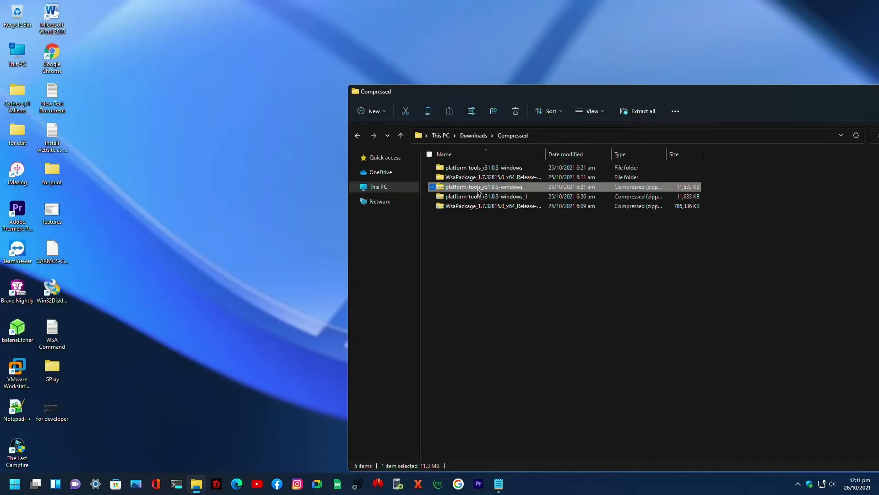
{"action": "right_click", "coordinate": [478, 197]}
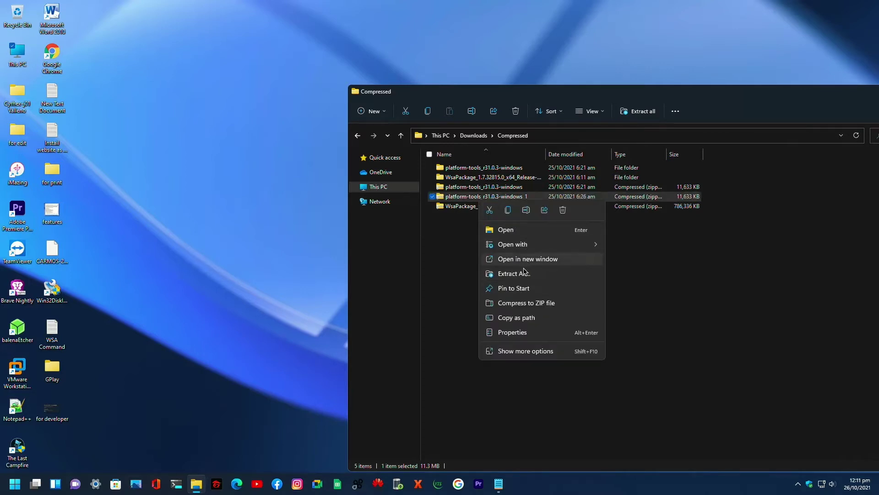
{"action": "left_click", "coordinate": [527, 274]}
{"action": "left_click", "coordinate": [540, 202]}
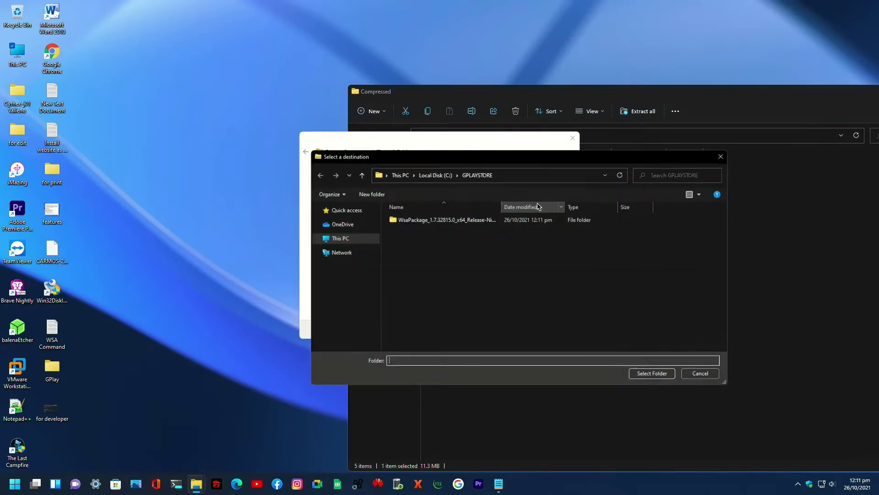
{"action": "left_click", "coordinate": [345, 241]}
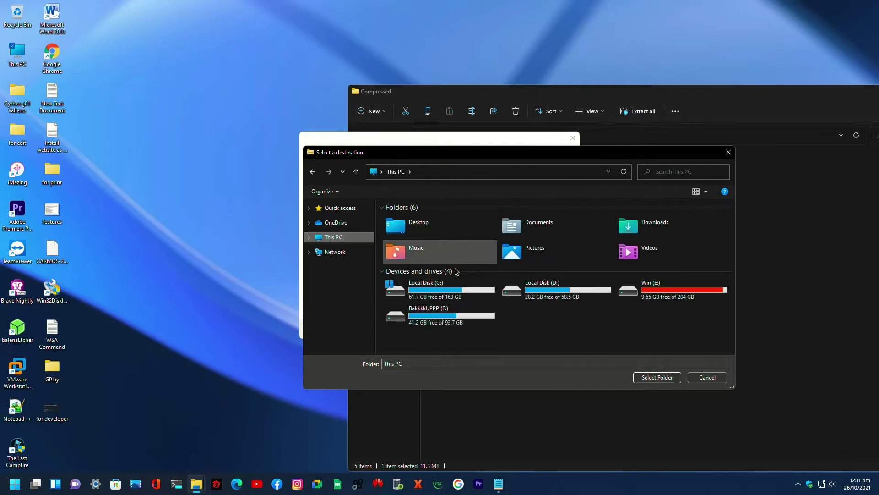
{"action": "double_click", "coordinate": [440, 288]}
{"action": "left_click", "coordinate": [423, 219]}
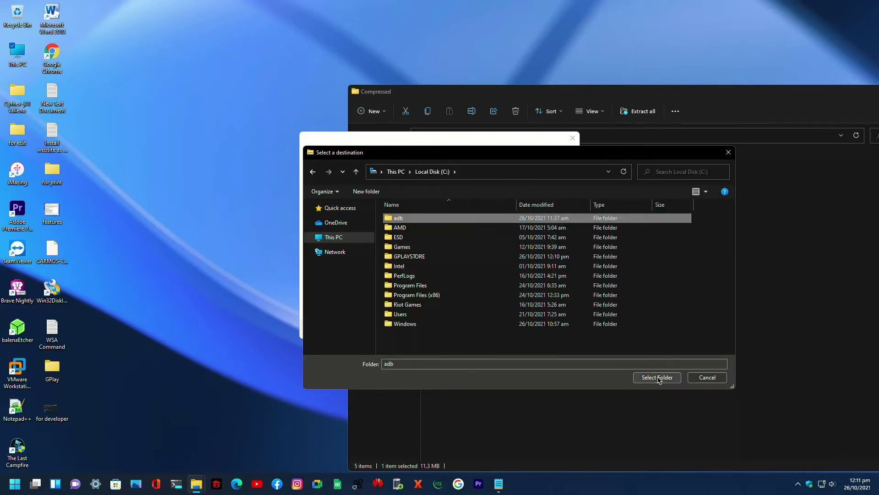
{"action": "left_click", "coordinate": [659, 378]}
{"action": "left_click", "coordinate": [538, 331]}
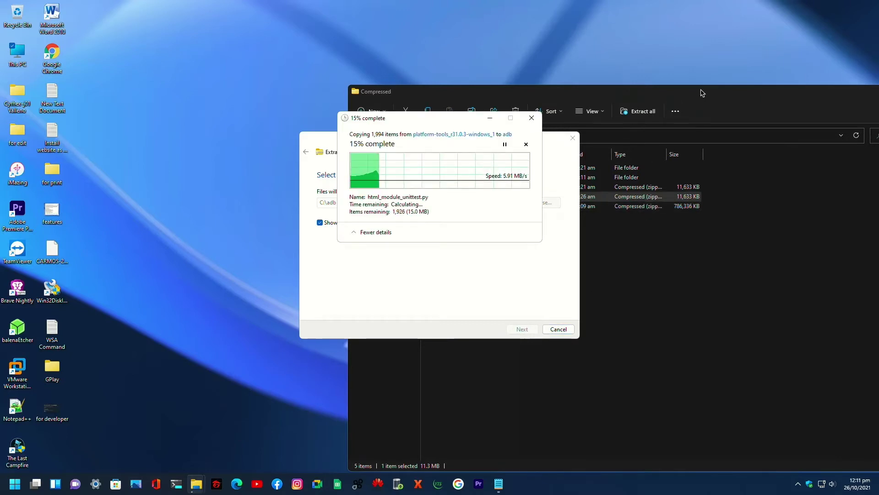
{"action": "left_click", "coordinate": [700, 91]}
- Close the Compressed window and move the copy progress dialog up
{"action": "left_click_drag", "start_coordinate": [758, 95], "coordinate": [597, 48]}
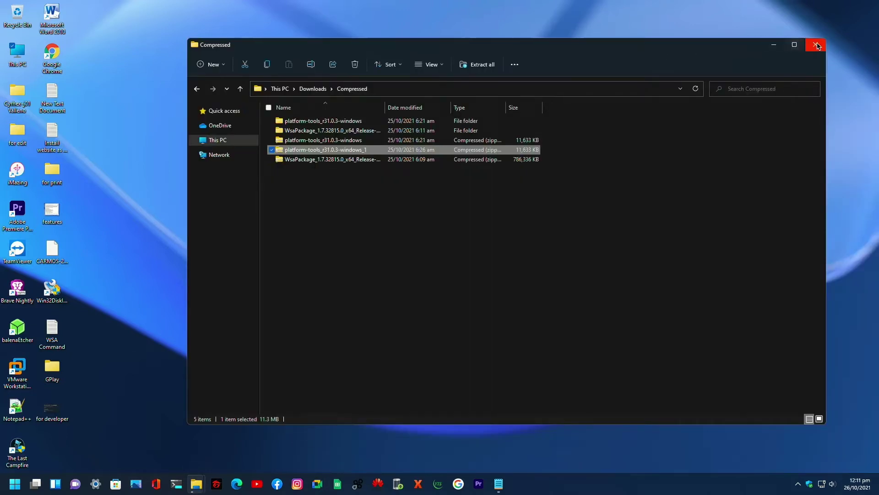
{"action": "left_click", "coordinate": [816, 48]}
{"action": "left_click_drag", "start_coordinate": [439, 123], "coordinate": [431, 52]}
- Copy the kernel file from This PC > Downloads
{"action": "double_click", "coordinate": [19, 53]}
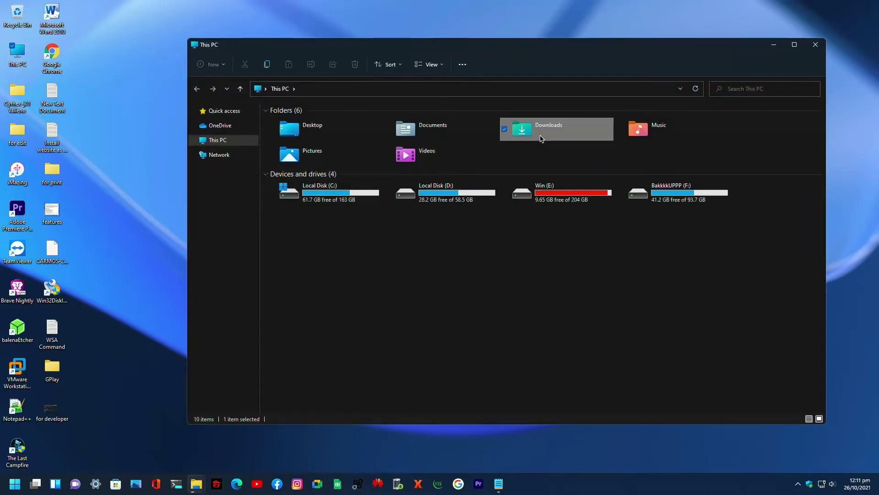
{"action": "double_click", "coordinate": [531, 133]}
{"action": "left_click", "coordinate": [349, 132]}
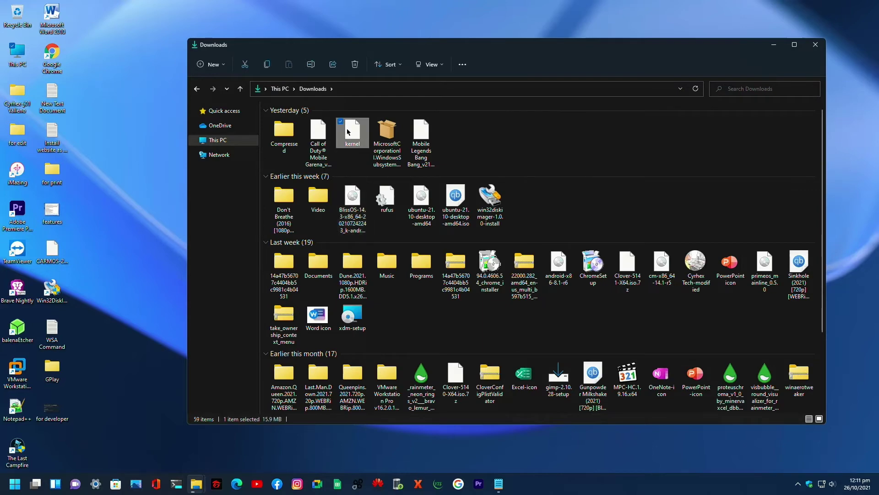
{"action": "right_click", "coordinate": [348, 132]}
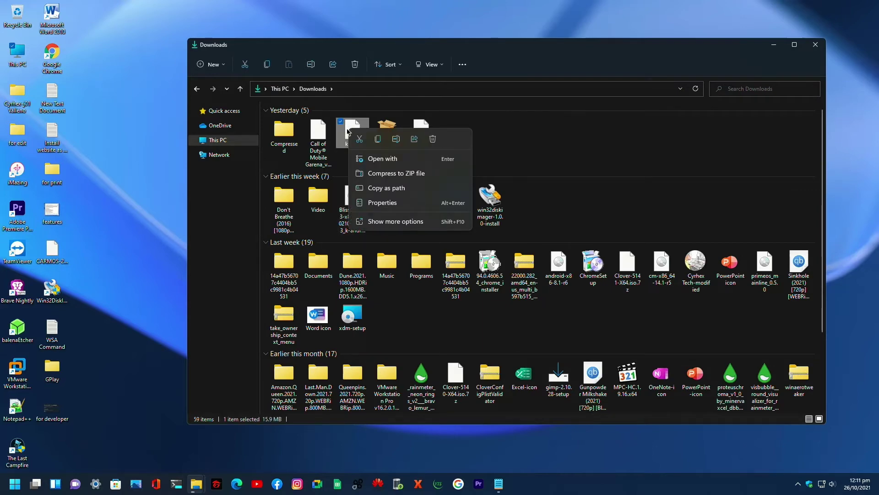
{"action": "left_click", "coordinate": [378, 139]}
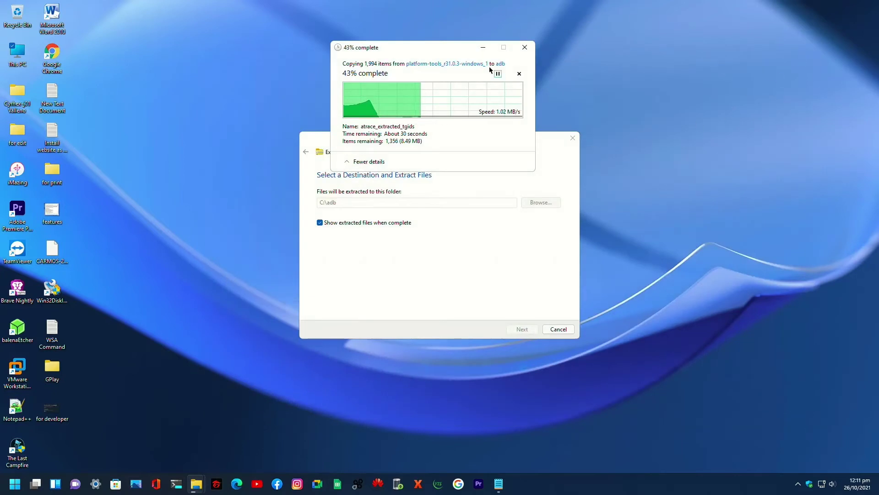
- Rearrange the copy progress dialog and extract wizard while the extraction finishes
{"action": "left_click_drag", "start_coordinate": [448, 51], "coordinate": [249, 84]}
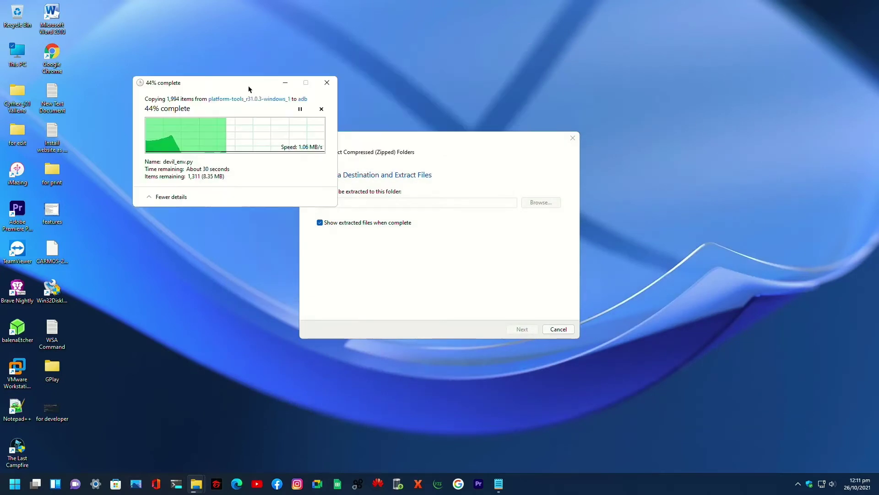
{"action": "left_click_drag", "start_coordinate": [438, 140], "coordinate": [542, 114]}
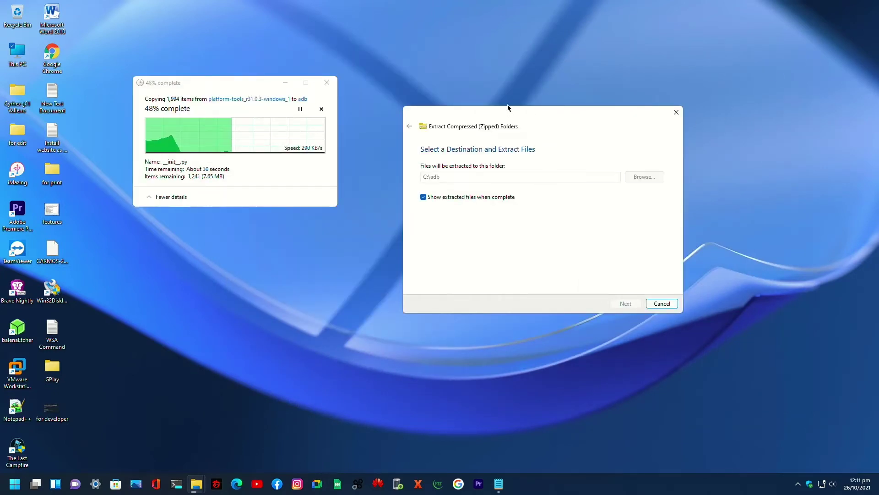
{"action": "left_click", "coordinate": [239, 100]}
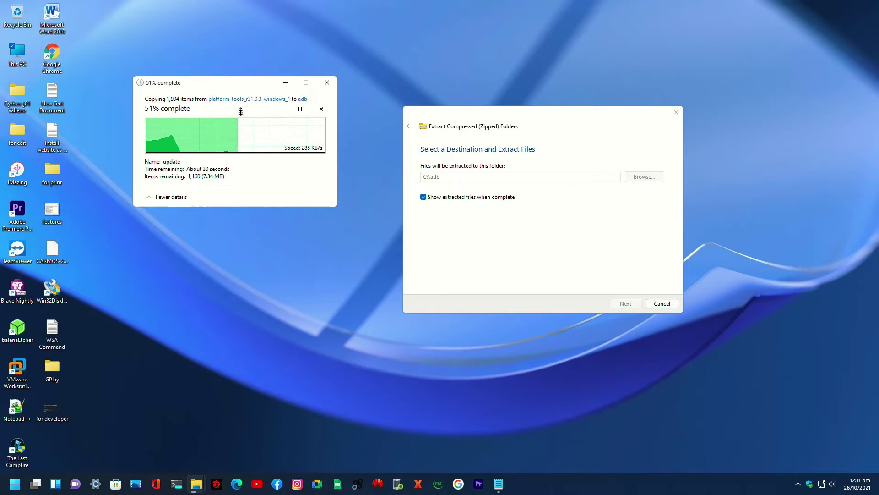
{"action": "left_click_drag", "start_coordinate": [238, 84], "coordinate": [244, 127]}
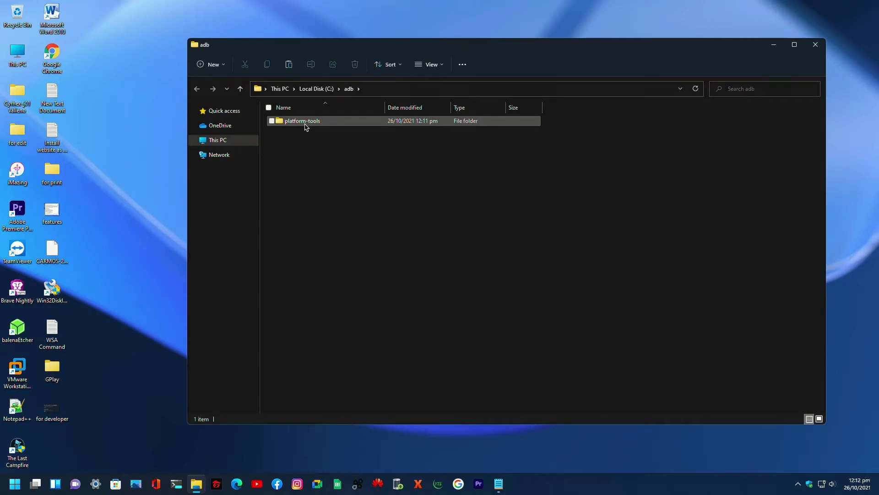
- Navigate to C:\GPLAYSTORE\WsaPackage_1.7.32815.0_x64_Release-Nightly\Tools
{"action": "left_click", "coordinate": [219, 140]}
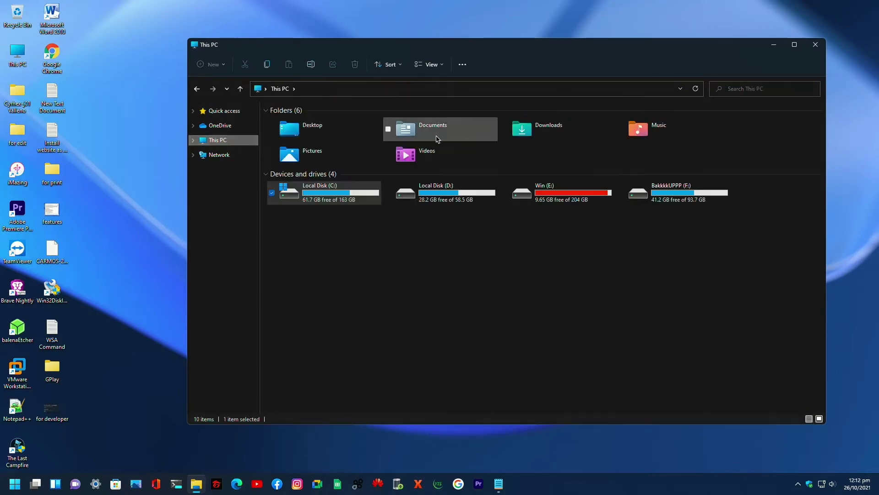
{"action": "double_click", "coordinate": [352, 185]}
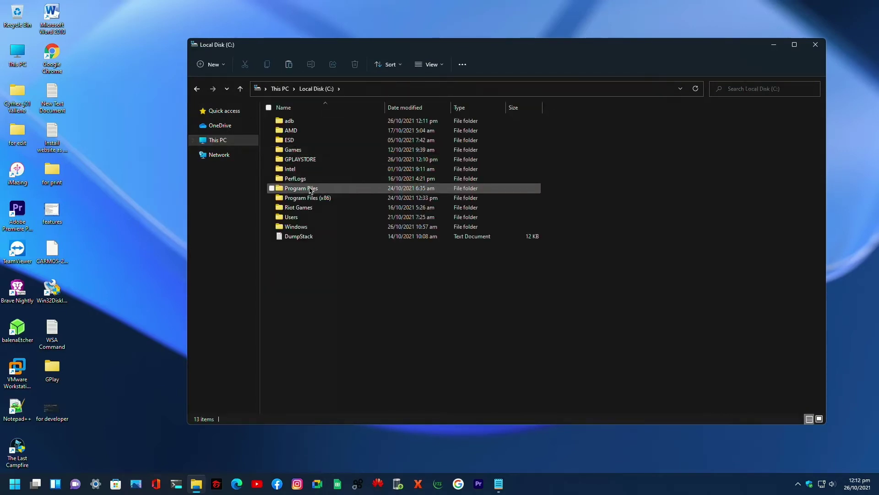
{"action": "double_click", "coordinate": [303, 160]}
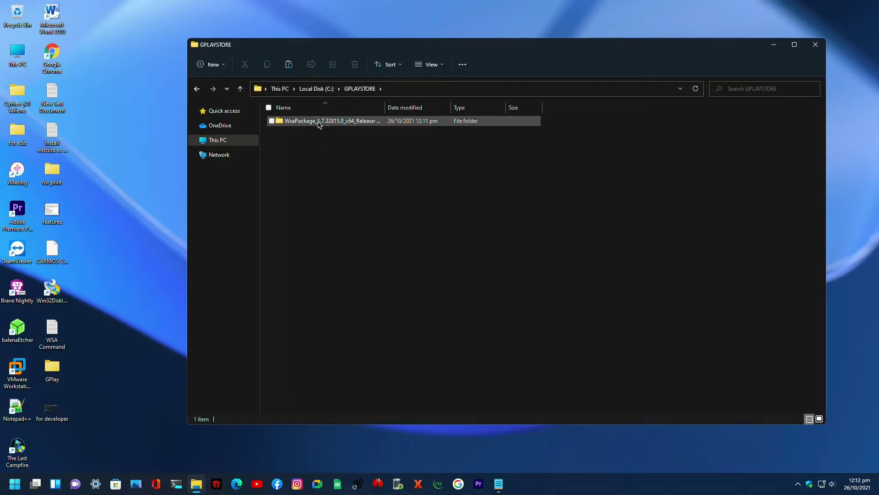
{"action": "double_click", "coordinate": [373, 122]}
{"action": "double_click", "coordinate": [314, 181]}
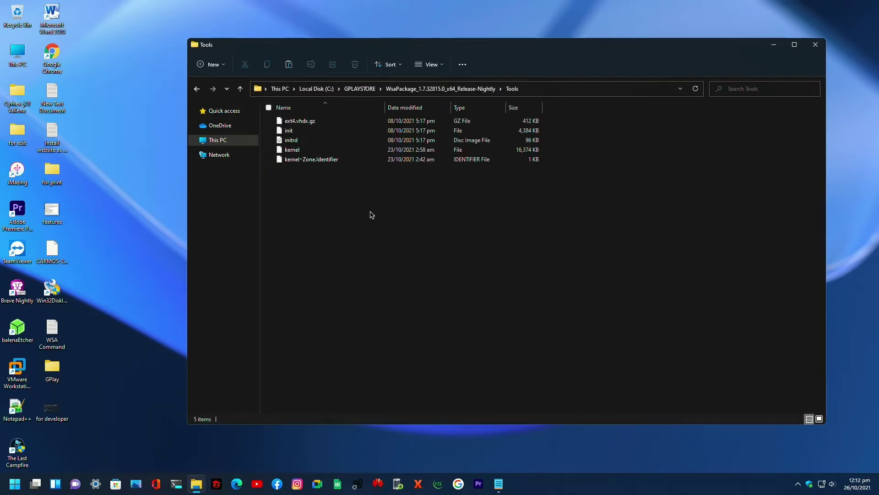
- Paste the kernel there, replacing the existing file, and close the window
{"action": "right_click", "coordinate": [389, 233]}
{"action": "left_click", "coordinate": [389, 229]}
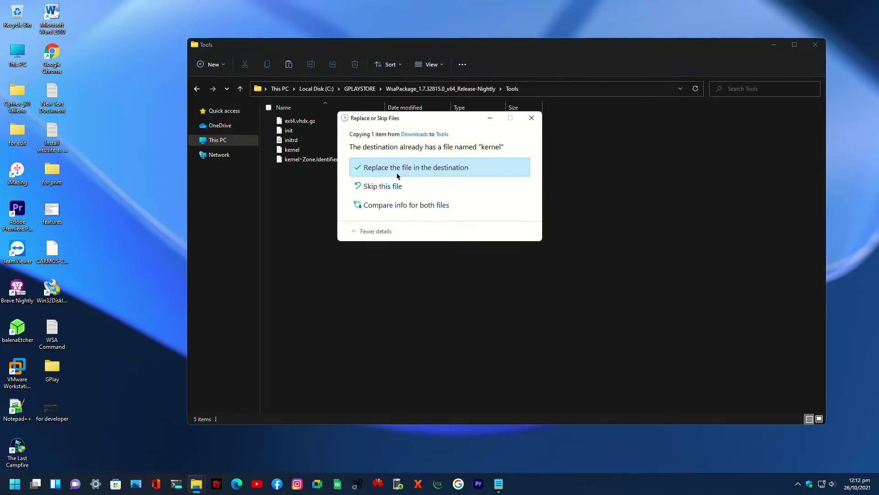
{"action": "left_click", "coordinate": [414, 166]}
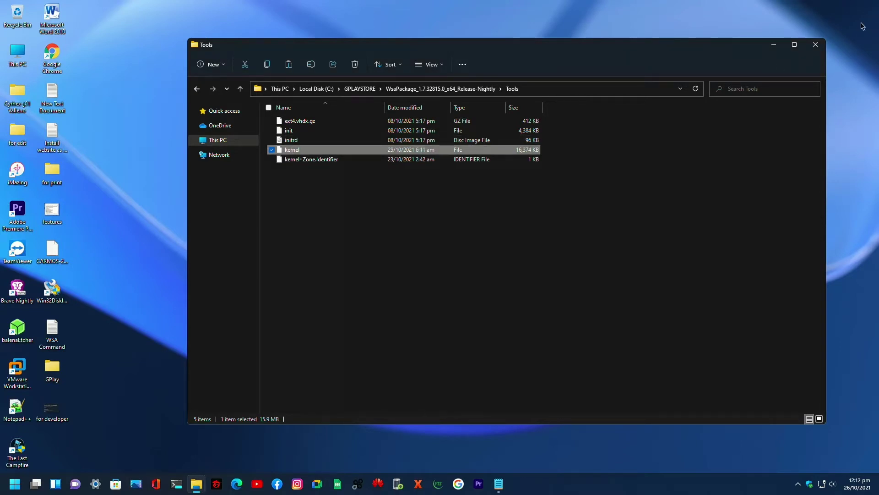
{"action": "left_click", "coordinate": [816, 44]}
- Refresh the desktop and bring the New Text Document note forward
{"action": "right_click", "coordinate": [525, 159]}
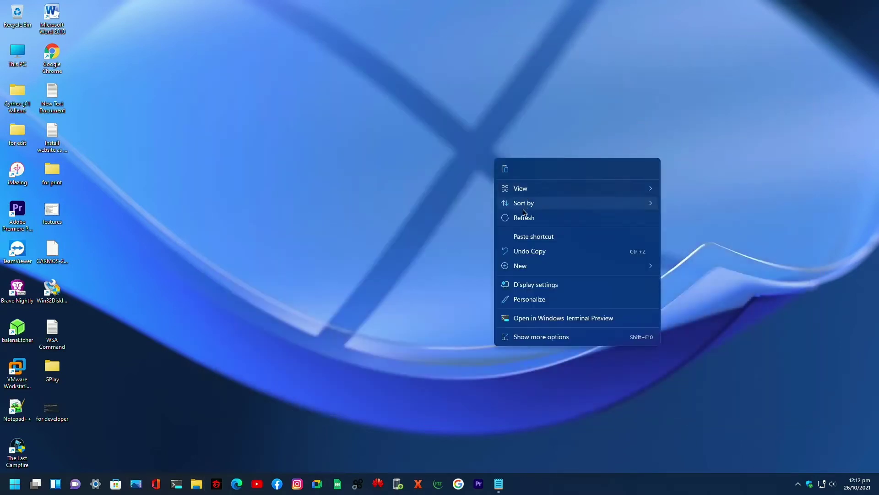
{"action": "left_click", "coordinate": [504, 215]}
{"action": "mouse_move", "coordinate": [498, 484]}
{"action": "left_click", "coordinate": [527, 426]}
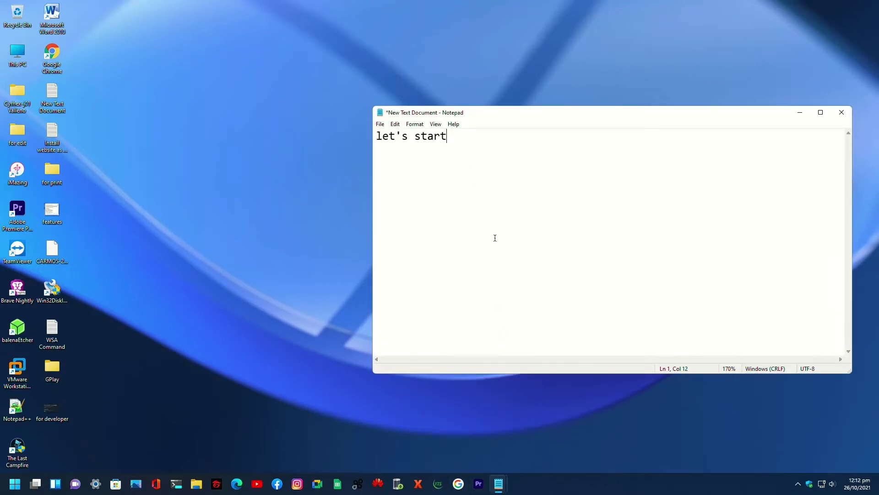
- Change the note to 'launch poeershell as an admin' and search Start for 'powersh'
{"action": "key", "text": "ctrl+a"}
{"action": "type", "text": "launch p"}
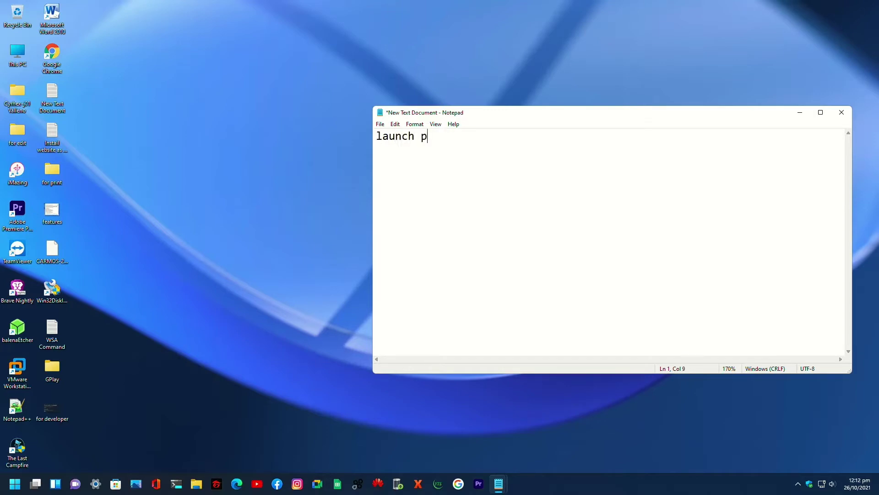
{"action": "type", "text": "oeershell as an admin"}
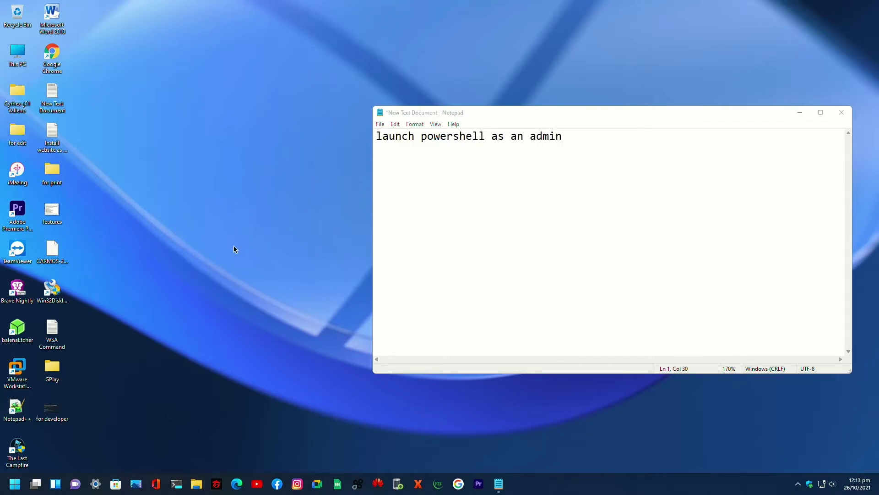
{"action": "key", "text": "super"}
{"action": "type", "text": "powersh"}
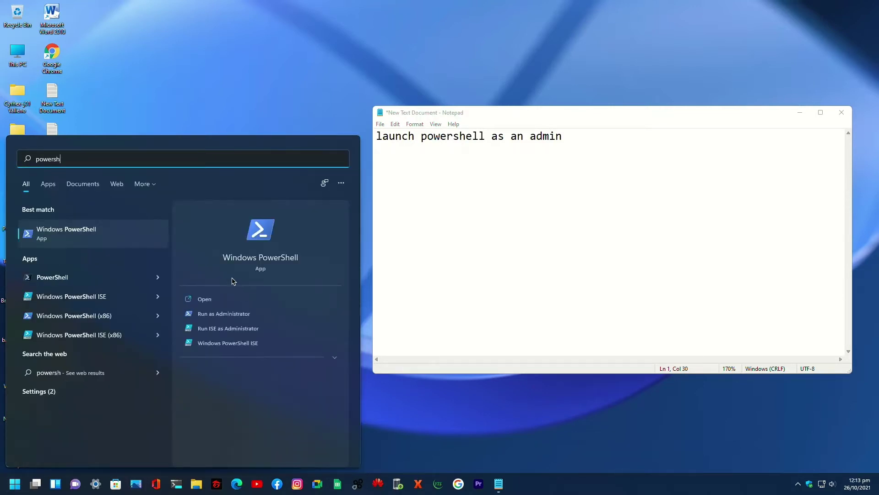
- Run Windows PowerShell as Administrator, add 'then type' to the note, and open This PC
{"action": "left_click", "coordinate": [235, 316]}
{"action": "left_click_drag", "start_coordinate": [330, 72], "coordinate": [450, 95]}
{"action": "left_click", "coordinate": [717, 127]}
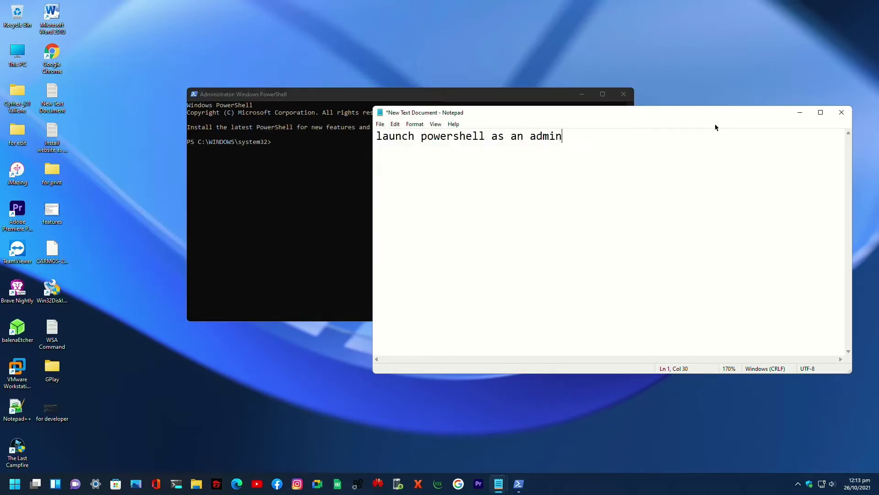
{"action": "type", "text": "then type cd"}
{"action": "left_click", "coordinate": [311, 95]}
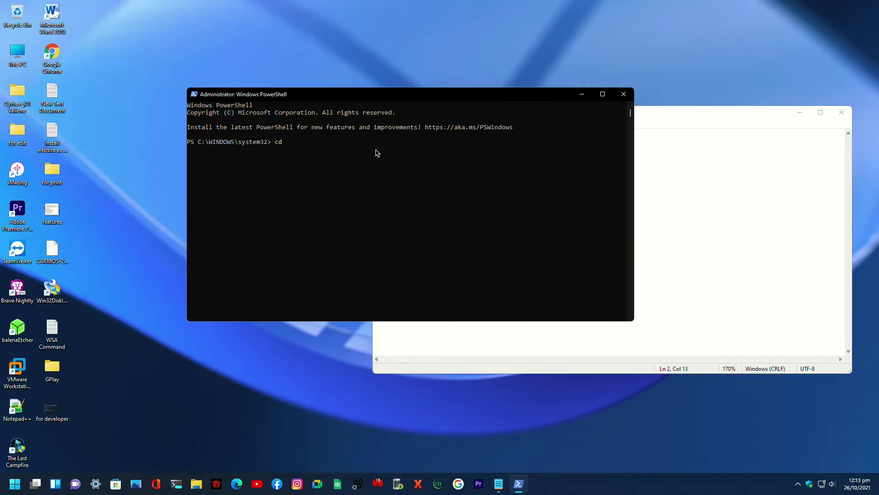
{"action": "double_click", "coordinate": [27, 52]}
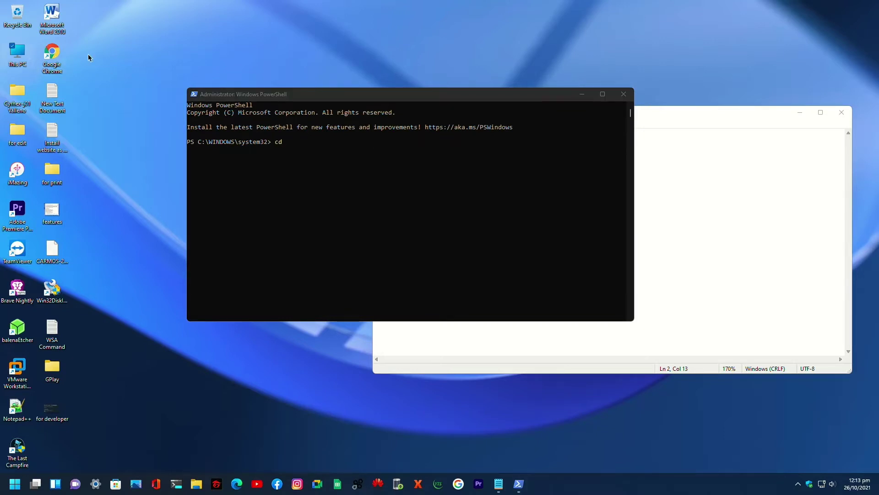
- Navigate to C:\GPLAYSTORE\WsaPackage_1.7.32815.0_x64_Release-Nightly and select its full path in the address bar
{"action": "double_click", "coordinate": [342, 182]}
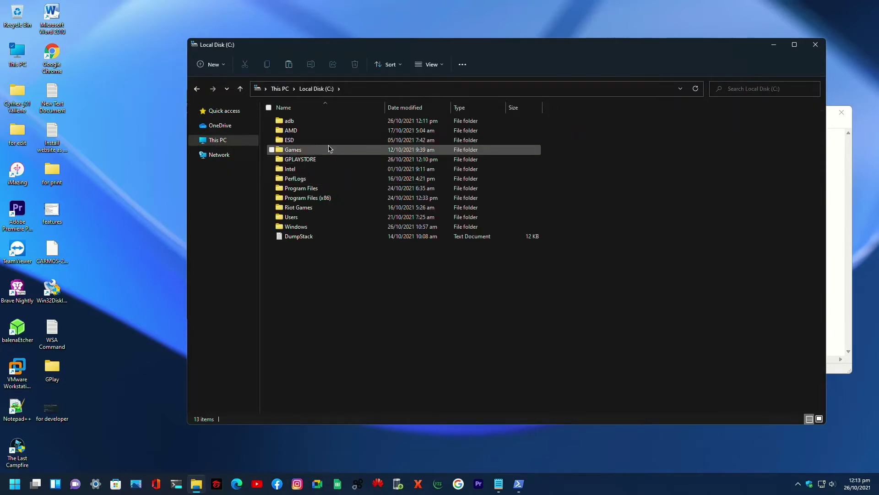
{"action": "double_click", "coordinate": [333, 159]}
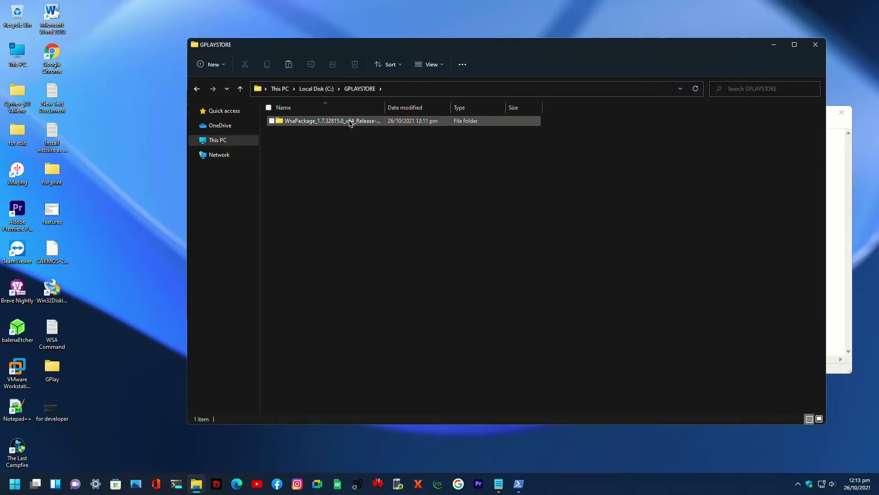
{"action": "double_click", "coordinate": [350, 121]}
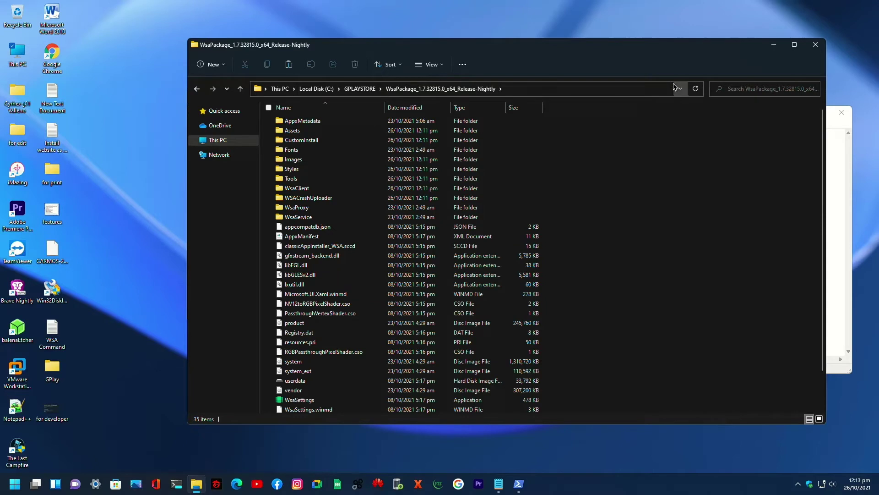
{"action": "left_click", "coordinate": [680, 88]}
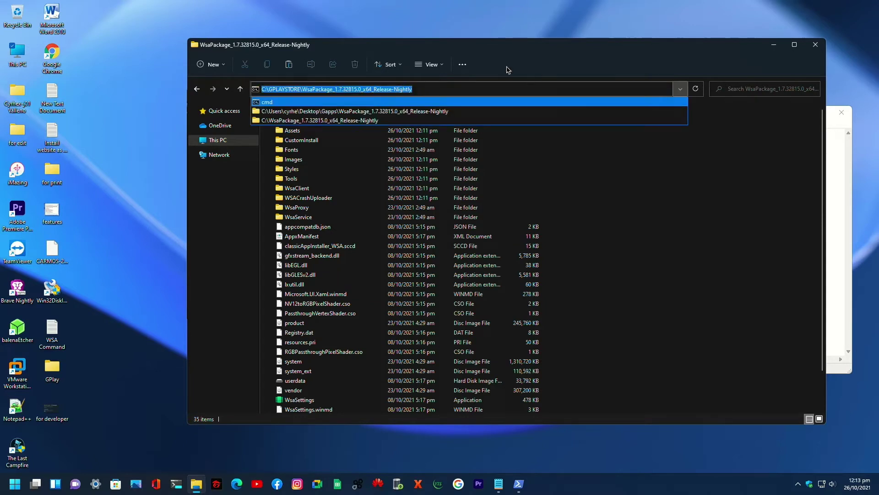
{"action": "left_click", "coordinate": [464, 111]}
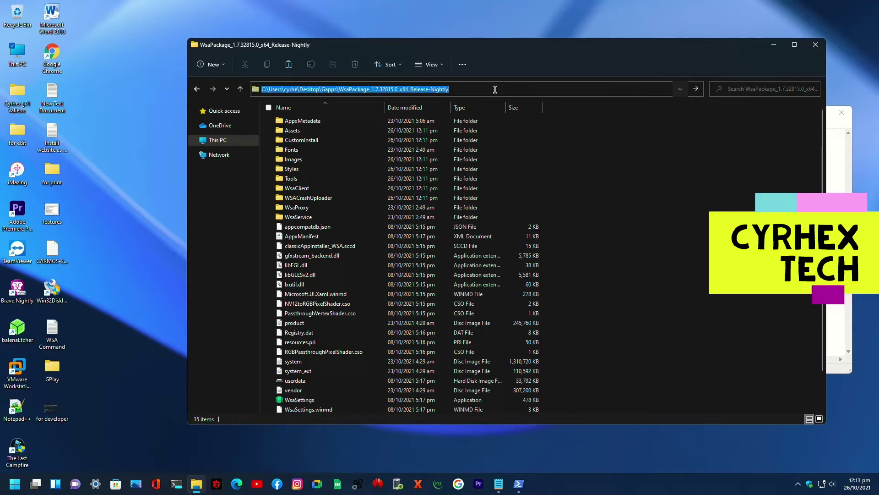
{"action": "left_click", "coordinate": [196, 90]}
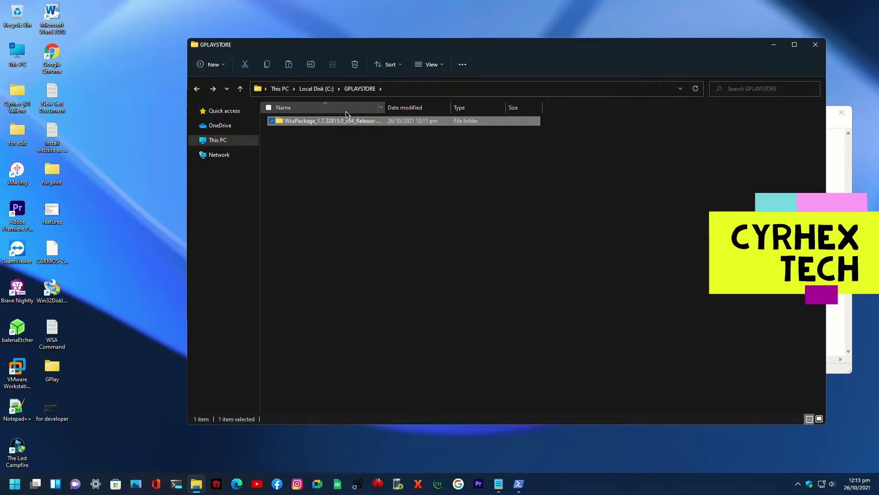
{"action": "left_click", "coordinate": [197, 90]}
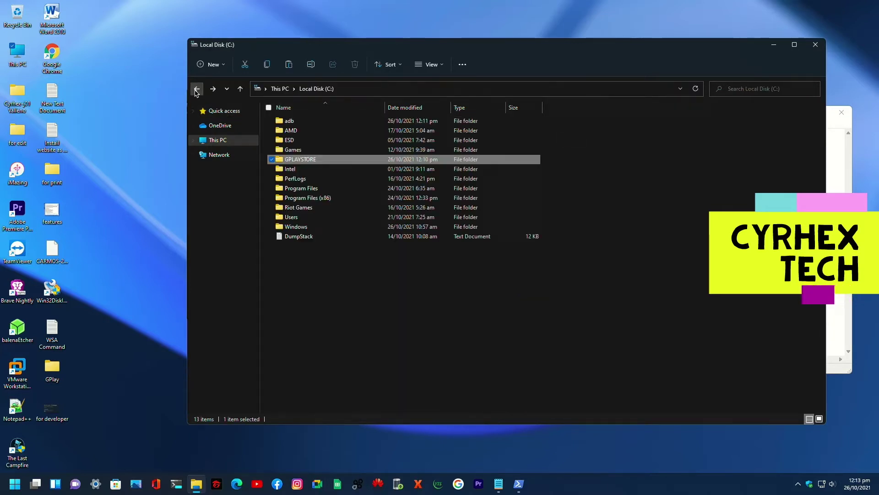
{"action": "double_click", "coordinate": [327, 160]}
{"action": "double_click", "coordinate": [349, 121]}
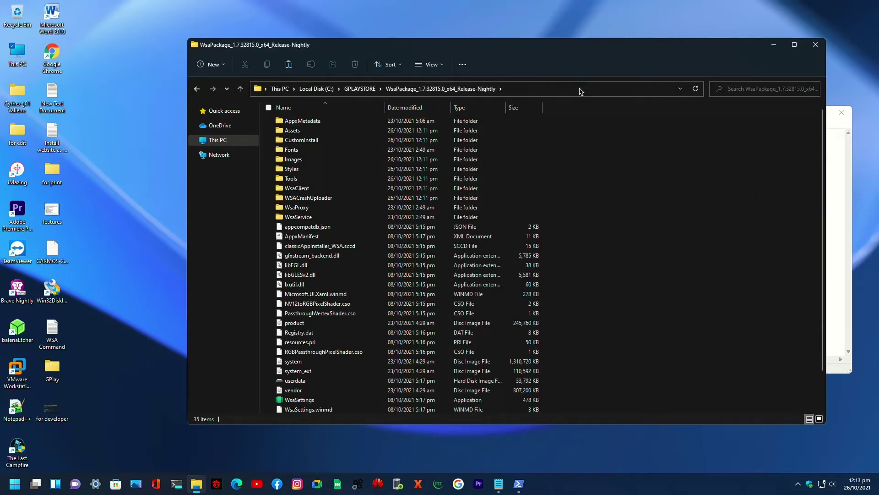
{"action": "left_click", "coordinate": [680, 89]}
{"action": "key", "text": "ctrl+c"}
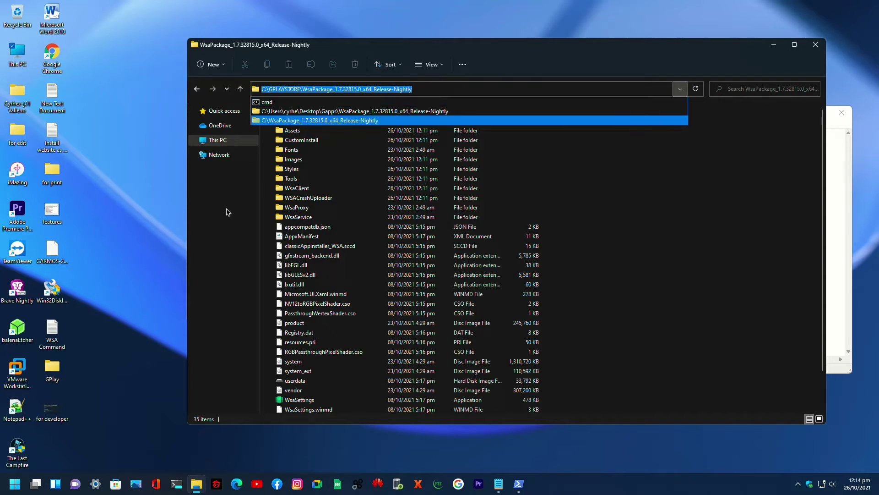
- In PowerShell, cd into the pasted WsaPackage_1.7.32815.0_x64_Release-Nightly folder path
{"action": "left_click", "coordinate": [520, 486]}
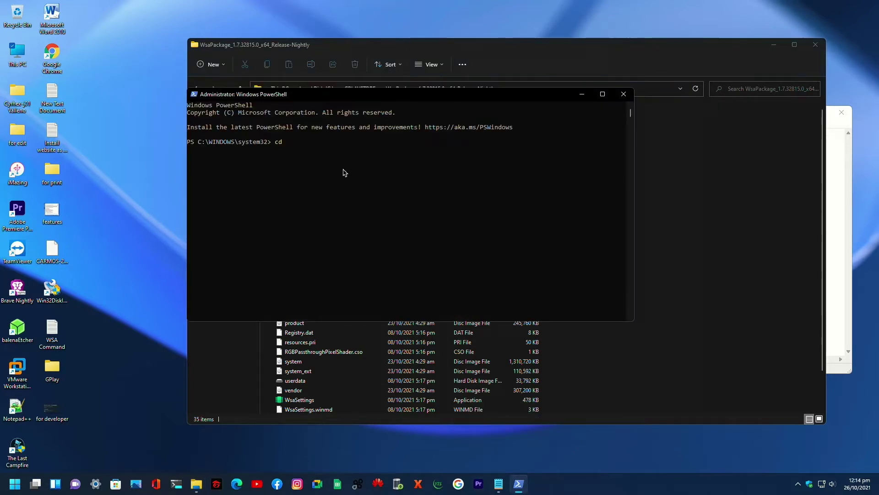
{"action": "key", "text": "ctrl+v"}
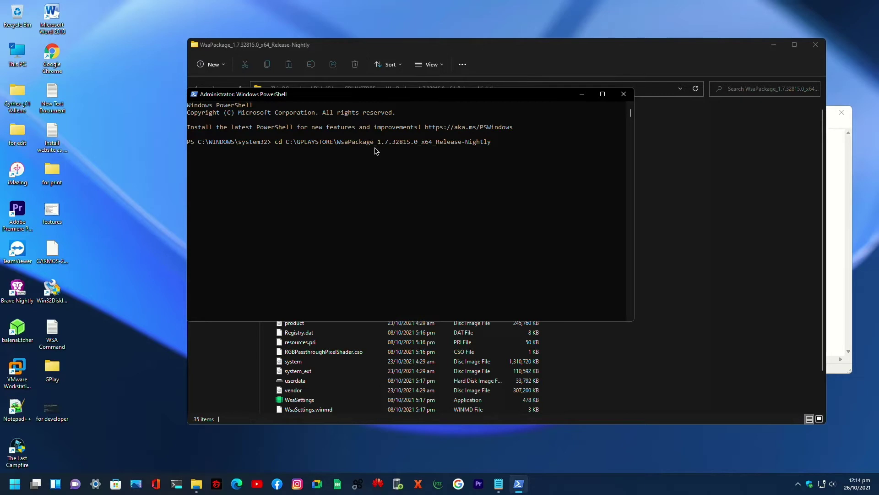
{"action": "left_click", "coordinate": [829, 140]}
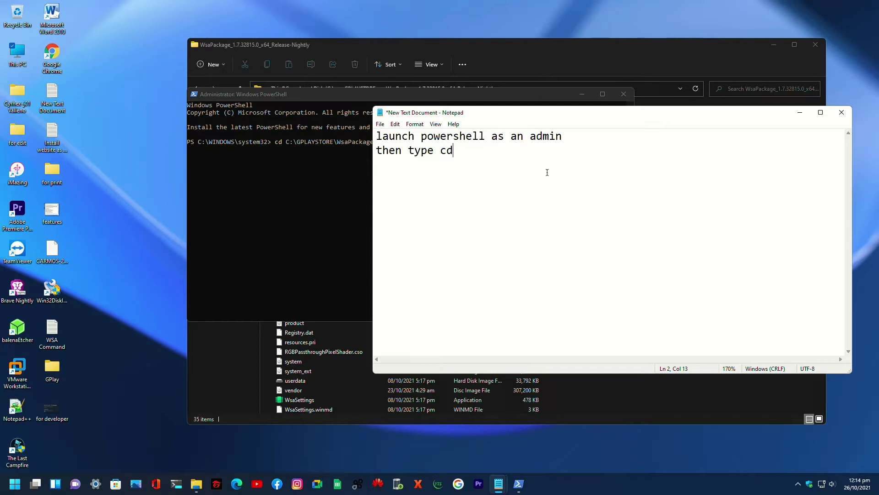
{"action": "left_click", "coordinate": [275, 183]}
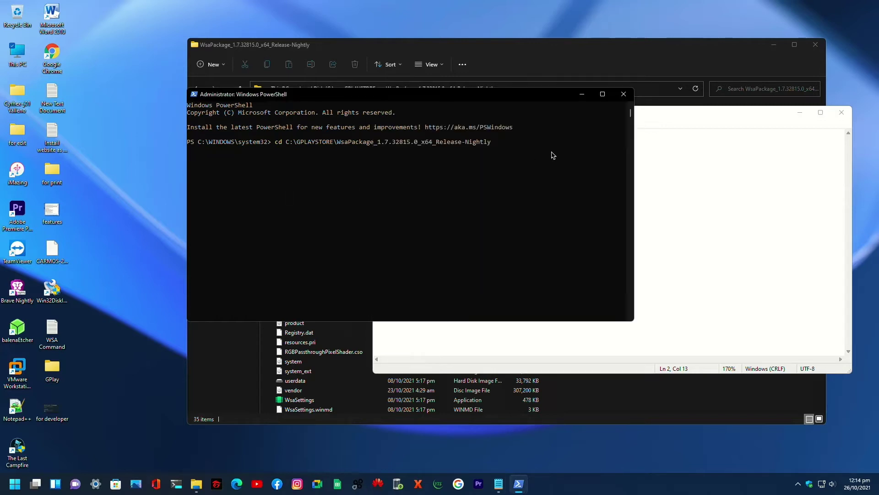
{"action": "key", "text": "Return"}
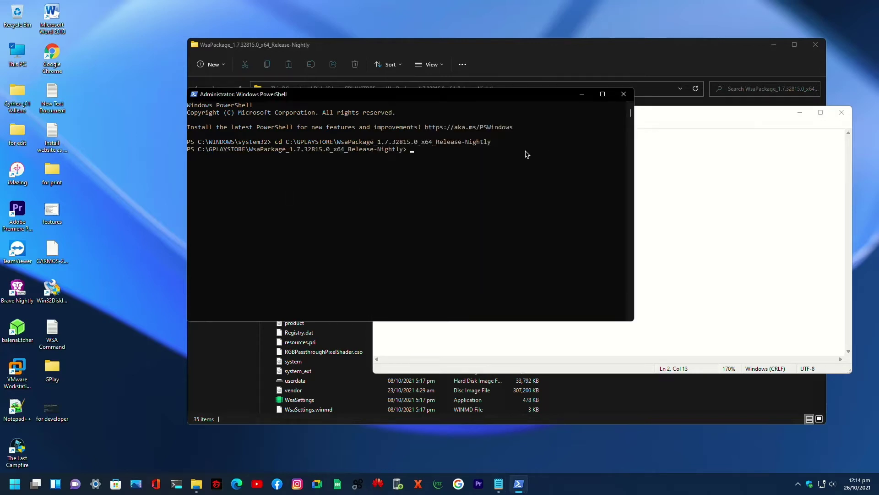
- Select and delete all text in the Notepad note
{"action": "left_click", "coordinate": [700, 116]}
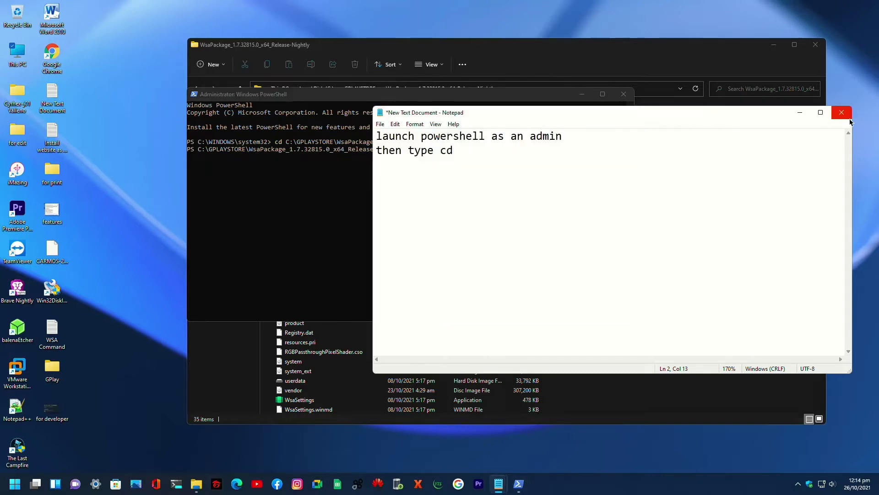
{"action": "left_click_drag", "start_coordinate": [443, 169], "coordinate": [337, 135]}
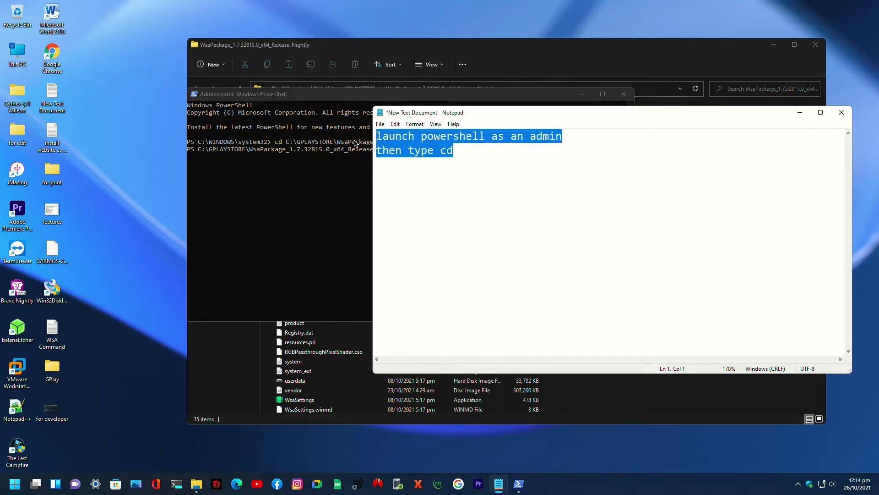
{"action": "key", "text": "Delete"}
{"action": "left_click", "coordinate": [118, 255]}
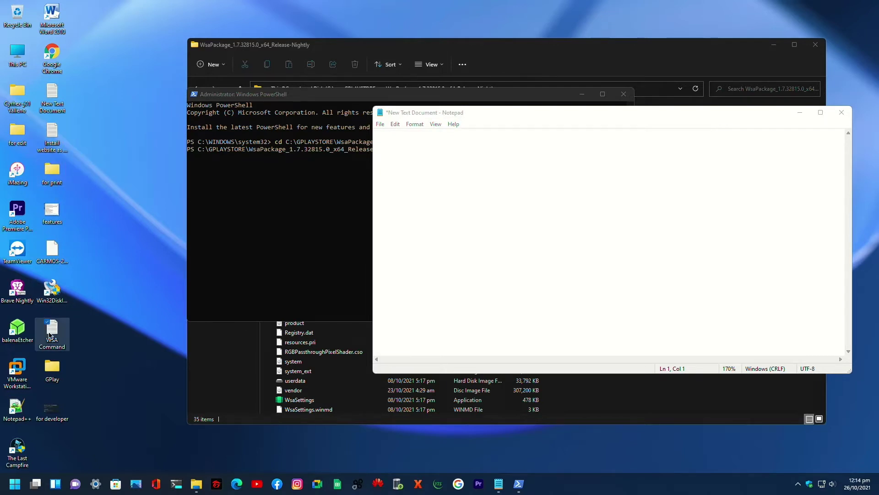
- Copy Add-AppxPackage -Register .\AppxManifest.xml from the WSA Command note and run it in admin PowerShell
{"action": "double_click", "coordinate": [51, 333]}
{"action": "left_click_drag", "start_coordinate": [502, 52], "coordinate": [323, 48]}
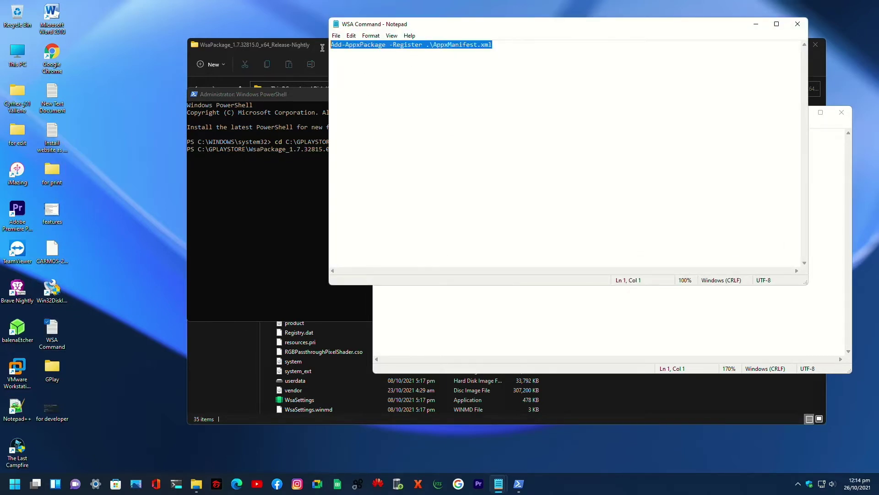
{"action": "right_click", "coordinate": [434, 48]}
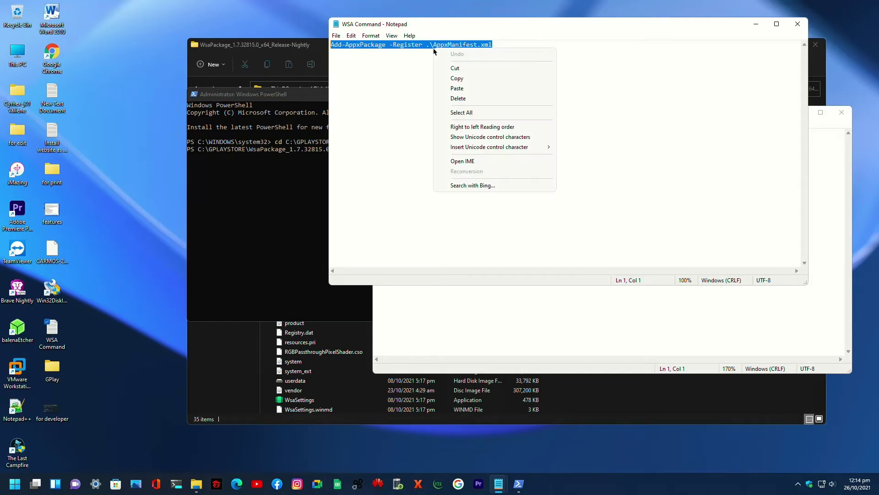
{"action": "left_click", "coordinate": [465, 78]}
{"action": "left_click", "coordinate": [281, 48]}
{"action": "left_click_drag", "start_coordinate": [438, 51], "coordinate": [512, 103]}
{"action": "left_click", "coordinate": [519, 484]}
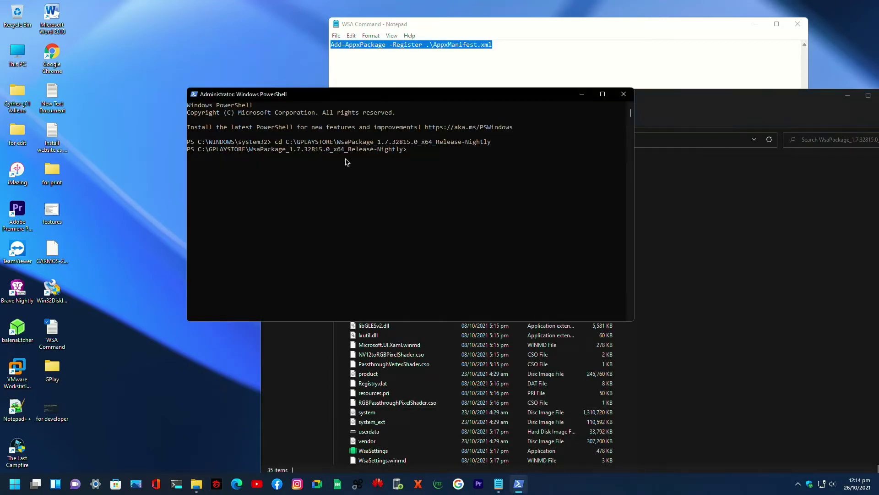
{"action": "right_click", "coordinate": [425, 157]}
{"action": "key", "text": "Return"}
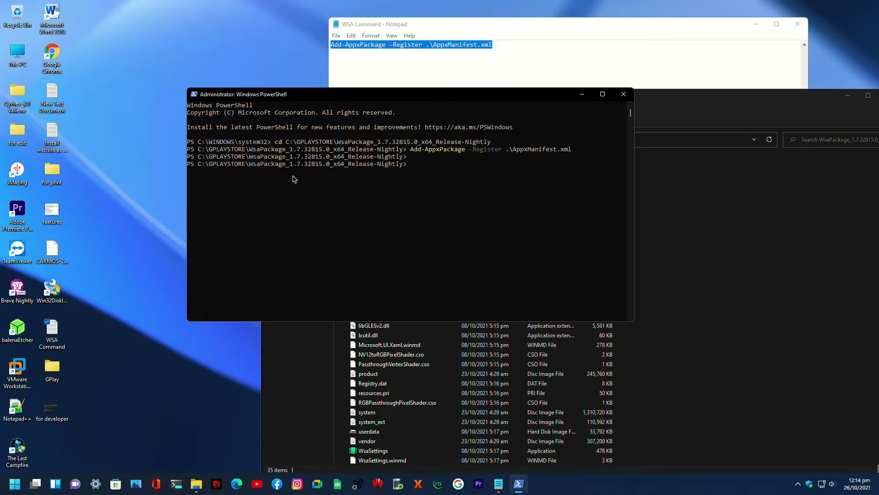
{"action": "left_click_drag", "start_coordinate": [516, 95], "coordinate": [412, 91]}
- Launch Windows Subsystem for Android settings from Start and close PowerShell
{"action": "left_click", "coordinate": [14, 484]}
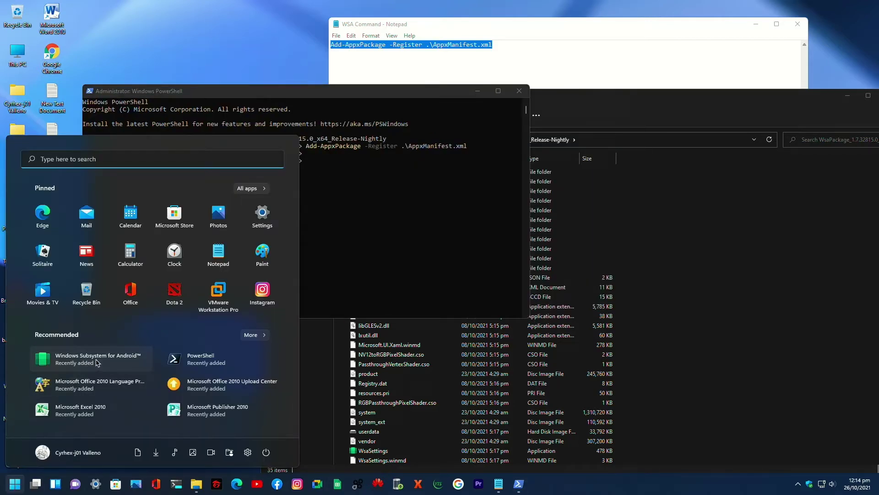
{"action": "left_click", "coordinate": [97, 363]}
{"action": "left_click_drag", "start_coordinate": [463, 34], "coordinate": [348, 86]}
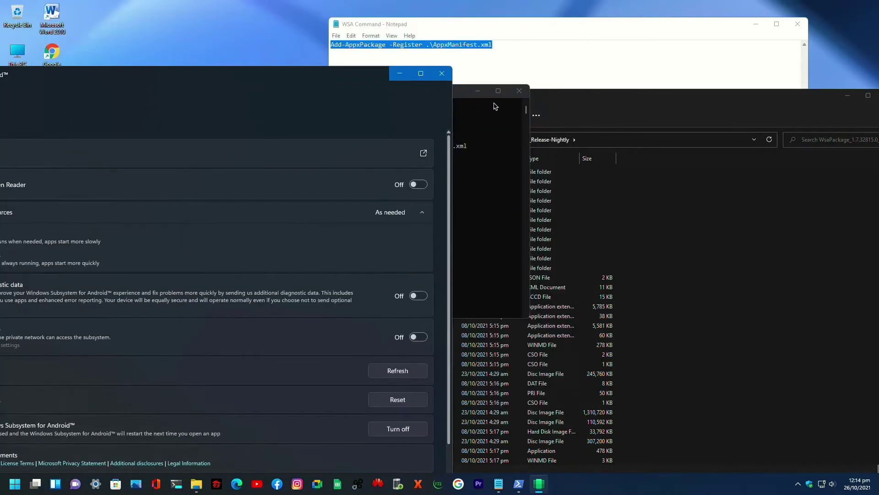
{"action": "left_click", "coordinate": [519, 91]}
{"action": "left_click_drag", "start_coordinate": [587, 105], "coordinate": [442, 111]}
- Close the package folder and WSA Command note, and center the subsystem settings window
{"action": "left_click", "coordinate": [743, 101]}
{"action": "left_click", "coordinate": [798, 24]}
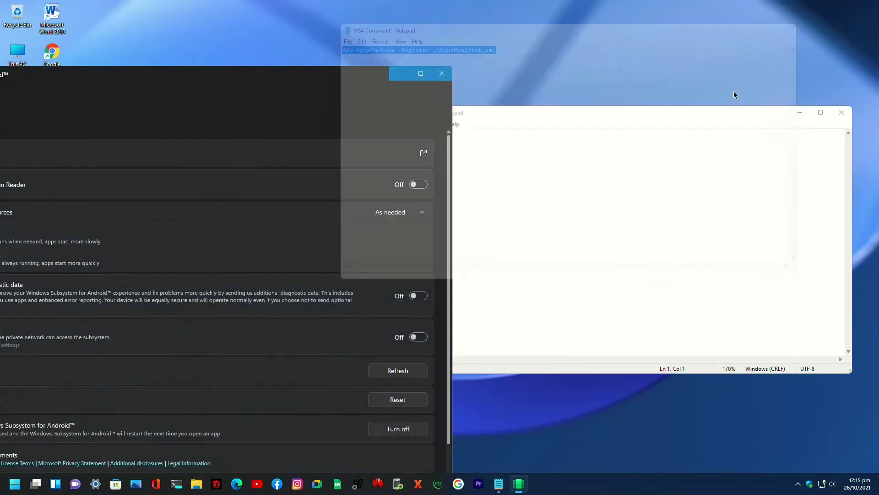
{"action": "left_click", "coordinate": [617, 117]}
{"action": "left_click_drag", "start_coordinate": [287, 78], "coordinate": [554, 64]}
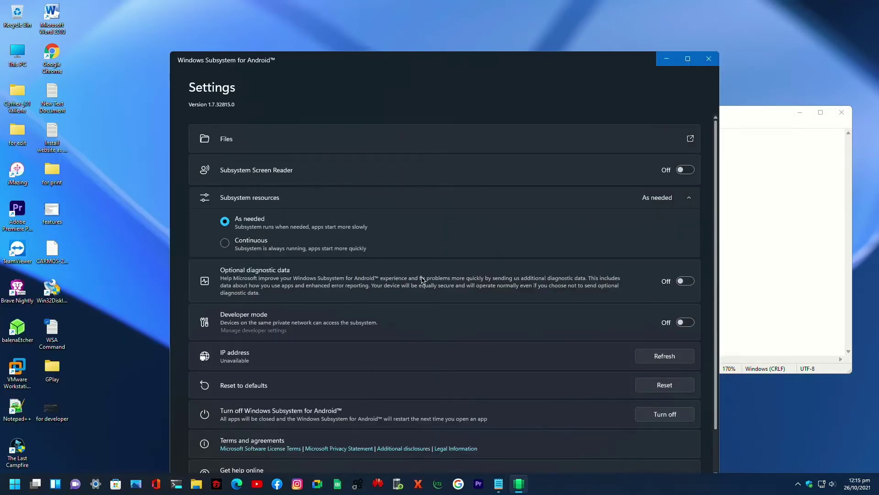
- Turn Optional diagnostic data and Developer mode On, then open Files to start the subsystem
{"action": "left_click", "coordinate": [690, 281]}
{"action": "left_click", "coordinate": [686, 322]}
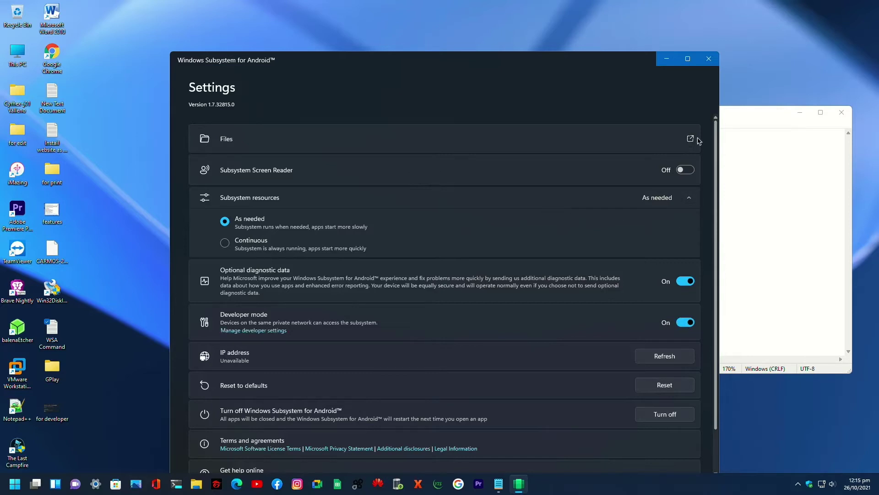
{"action": "left_click_drag", "start_coordinate": [536, 71], "coordinate": [435, 72]}
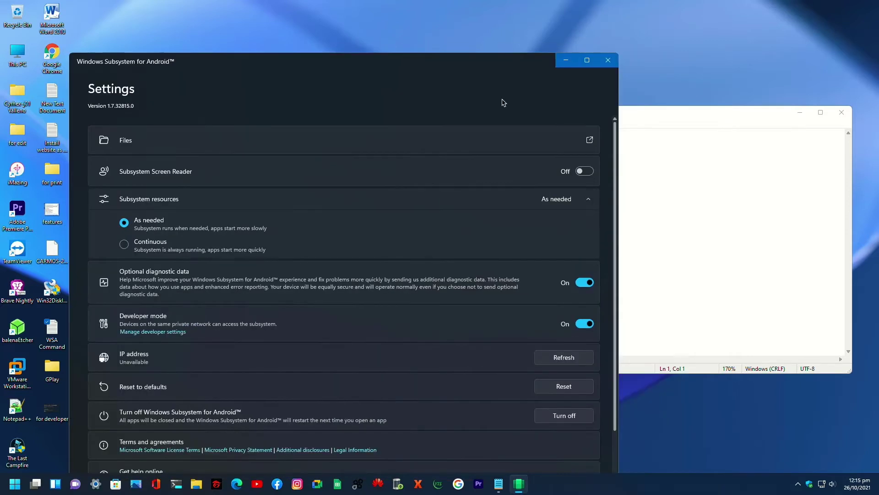
{"action": "left_click", "coordinate": [589, 140]}
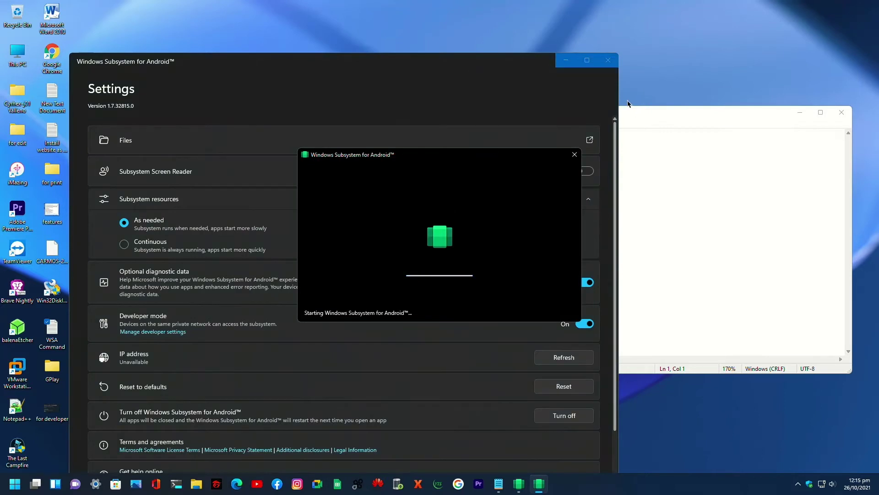
- Type 'wait until wsa install the important files' into the Notepad note
{"action": "left_click", "coordinate": [712, 116]}
{"action": "left_click_drag", "start_coordinate": [705, 119], "coordinate": [512, 350]}
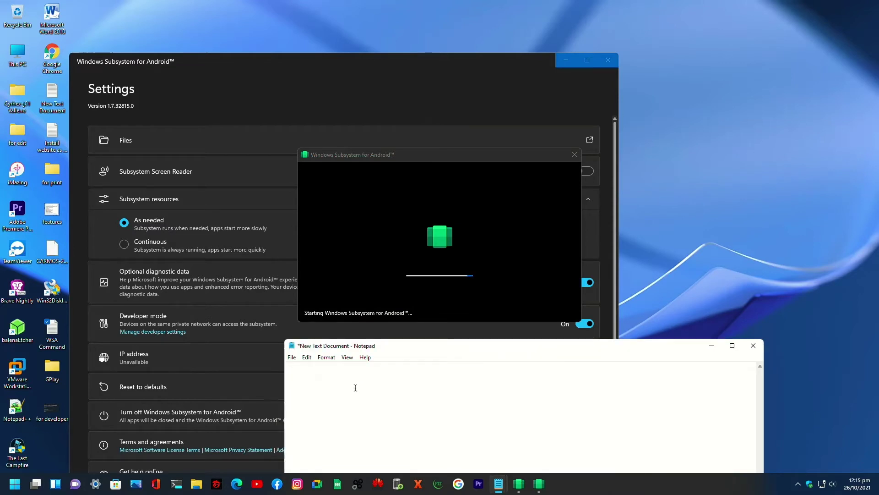
{"action": "type", "text": "wait until wsa ins"}
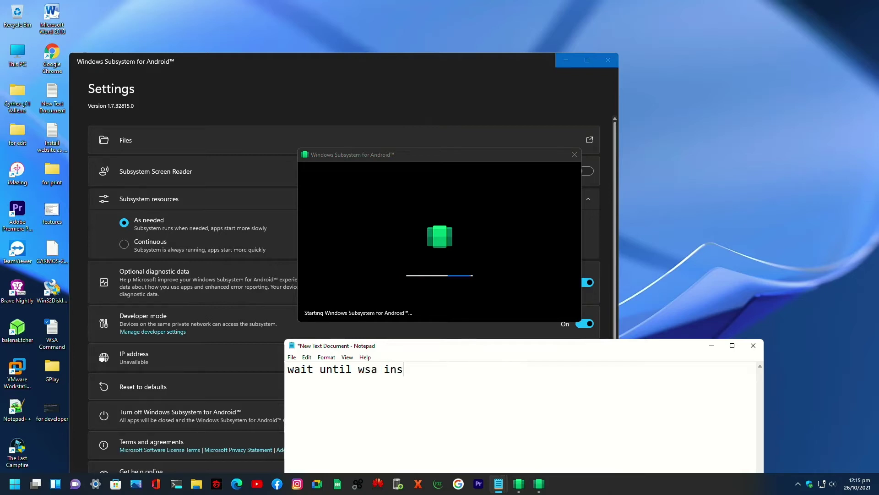
{"action": "type", "text": "tall the"}
{"action": "type", "text": "important files"}
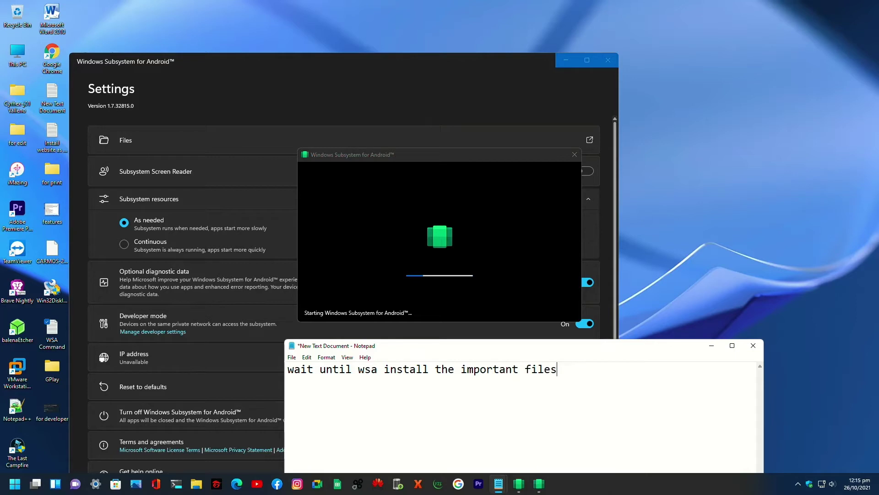
- Minimise the note and refresh the desktop while the subsystem starts
{"action": "left_click", "coordinate": [418, 156]}
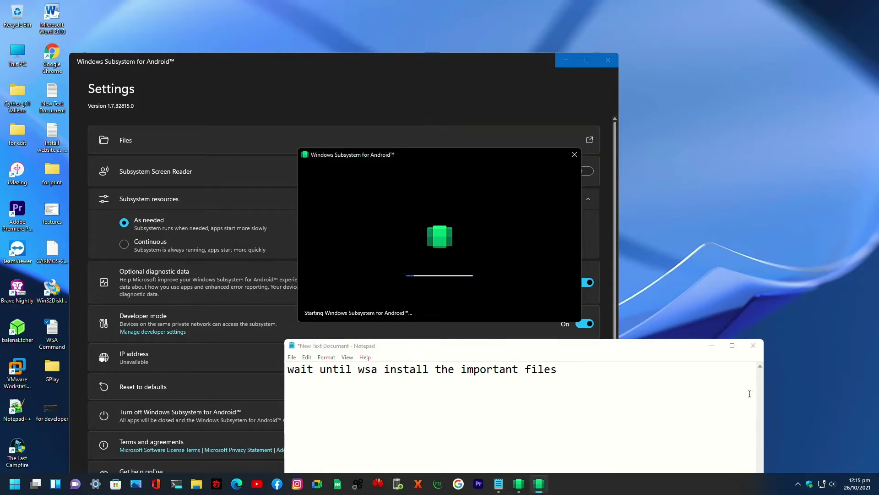
{"action": "left_click", "coordinate": [711, 346]}
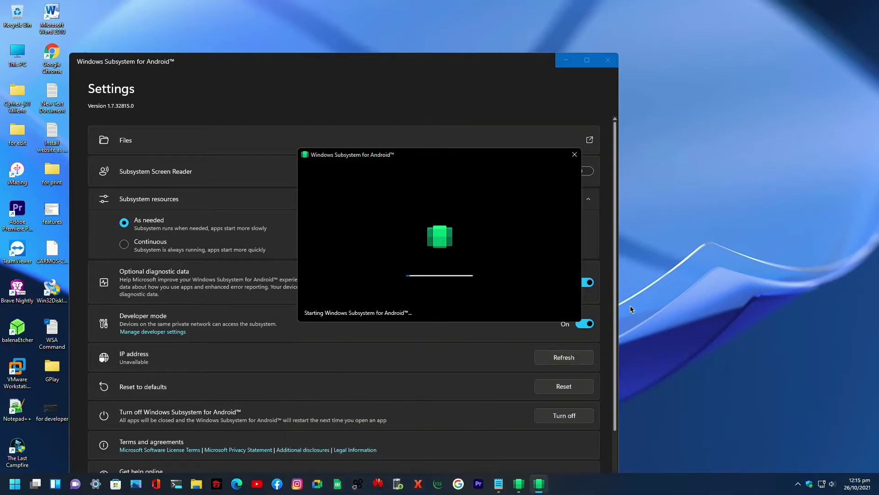
{"action": "right_click", "coordinate": [769, 210]}
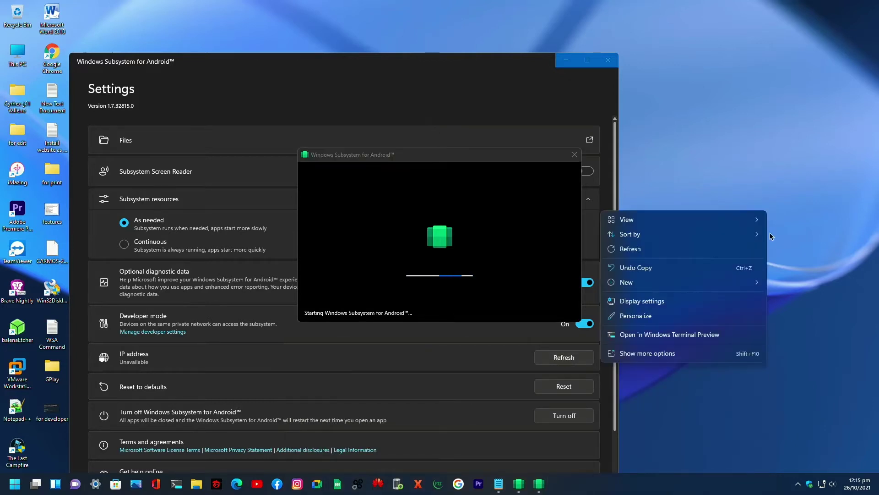
{"action": "left_click", "coordinate": [656, 253]}
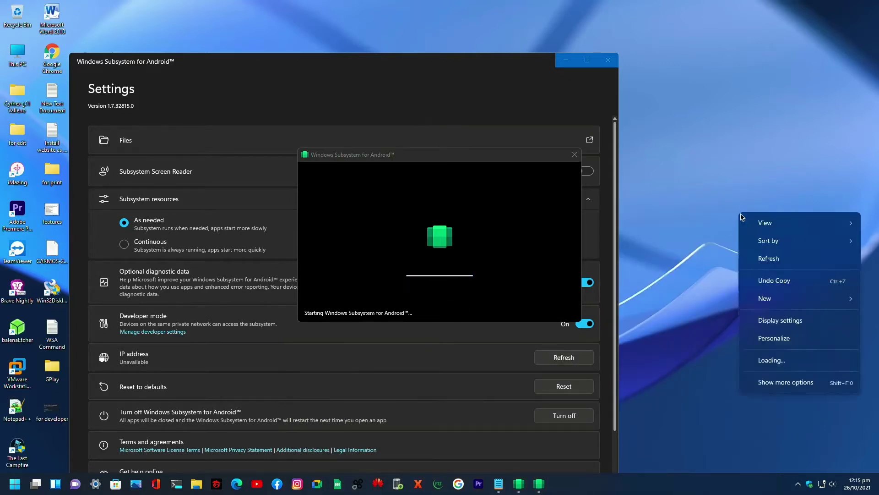
- Refresh the desktop and move the Downloads files window down and to the right
{"action": "right_click", "coordinate": [737, 212]}
{"action": "left_click", "coordinate": [627, 254]}
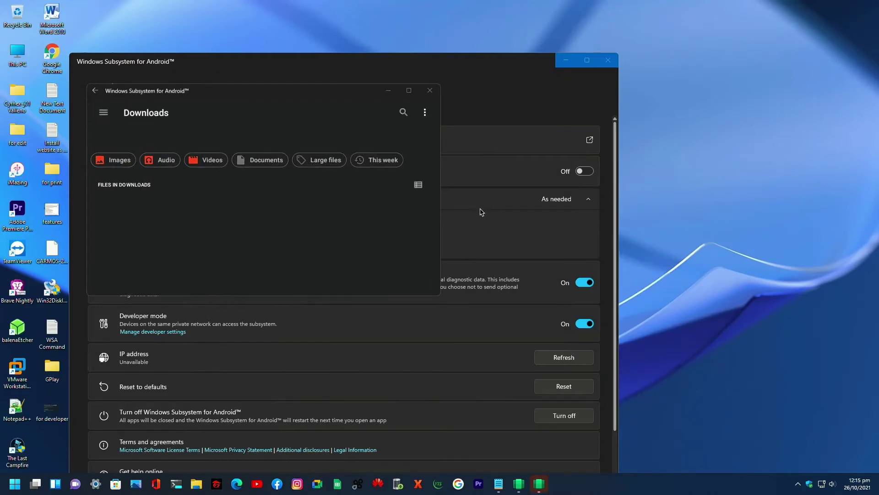
{"action": "left_click_drag", "start_coordinate": [264, 93], "coordinate": [360, 119]}
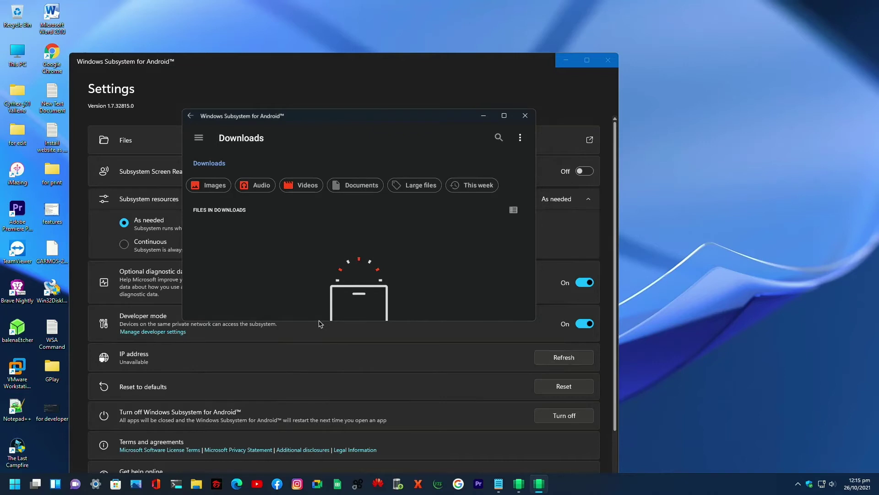
{"action": "key", "text": "super"}
{"action": "left_click", "coordinate": [326, 299]}
{"action": "left_click_drag", "start_coordinate": [401, 140], "coordinate": [560, 209]}
- Launch Play Store from the All apps list and arrange it beside the Downloads window
{"action": "key", "text": "super"}
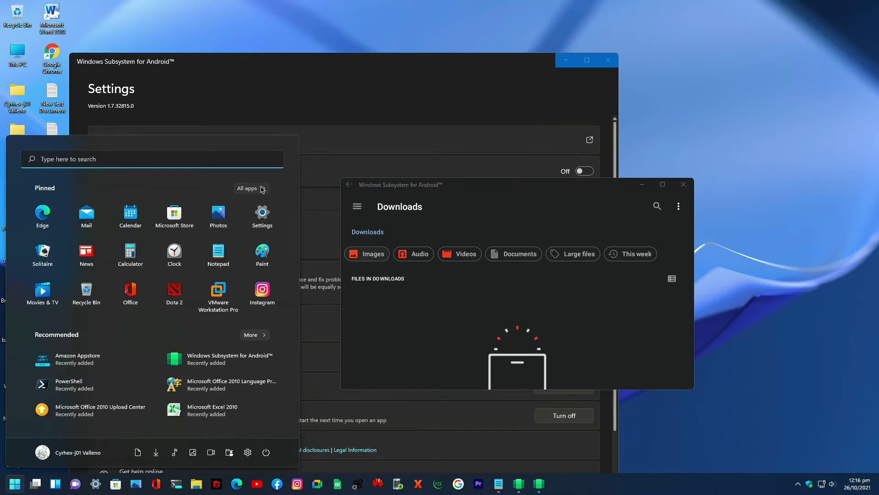
{"action": "left_click", "coordinate": [249, 188]}
{"action": "scroll", "coordinate": [252, 284], "scroll_direction": "down", "scroll_amount": 10}
{"action": "scroll", "coordinate": [251, 295], "scroll_direction": "down", "scroll_amount": 10}
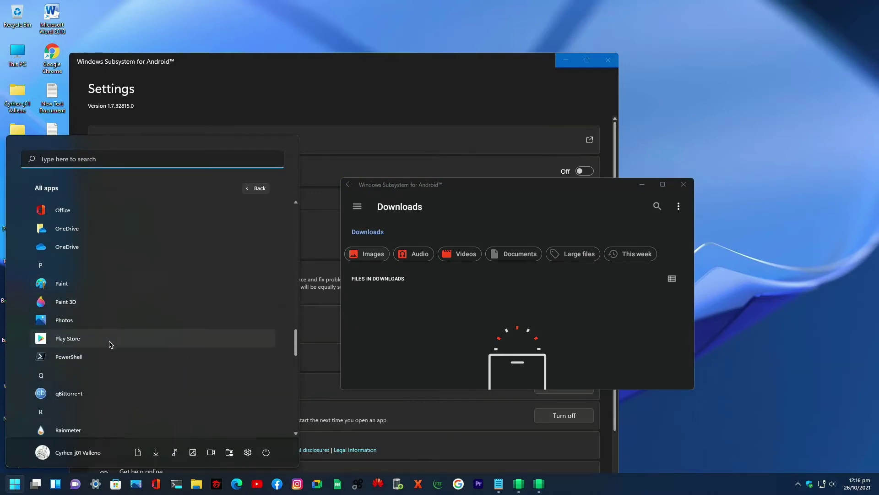
{"action": "left_click", "coordinate": [117, 347]}
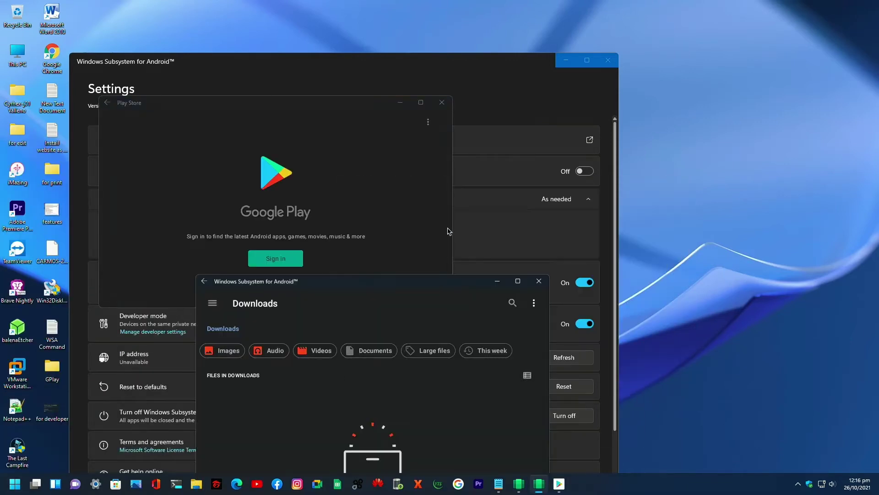
{"action": "left_click_drag", "start_coordinate": [303, 106], "coordinate": [363, 99]}
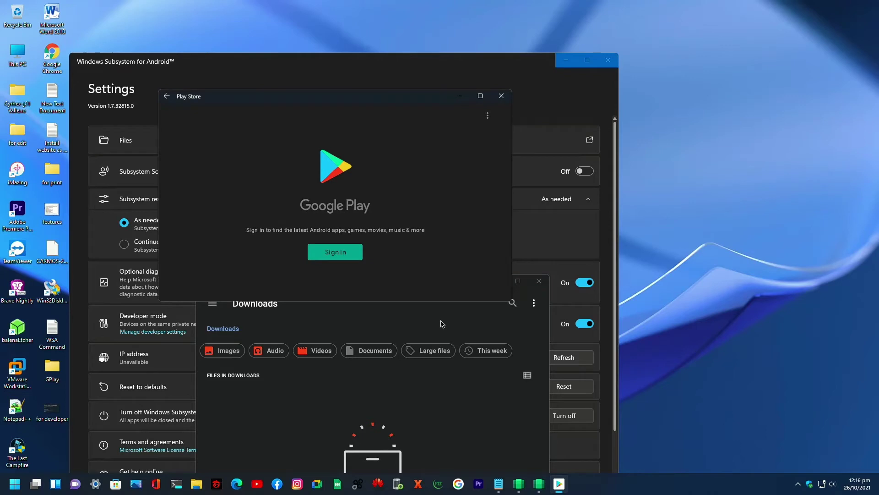
{"action": "left_click", "coordinate": [432, 328]}
{"action": "left_click_drag", "start_coordinate": [457, 282], "coordinate": [540, 191]}
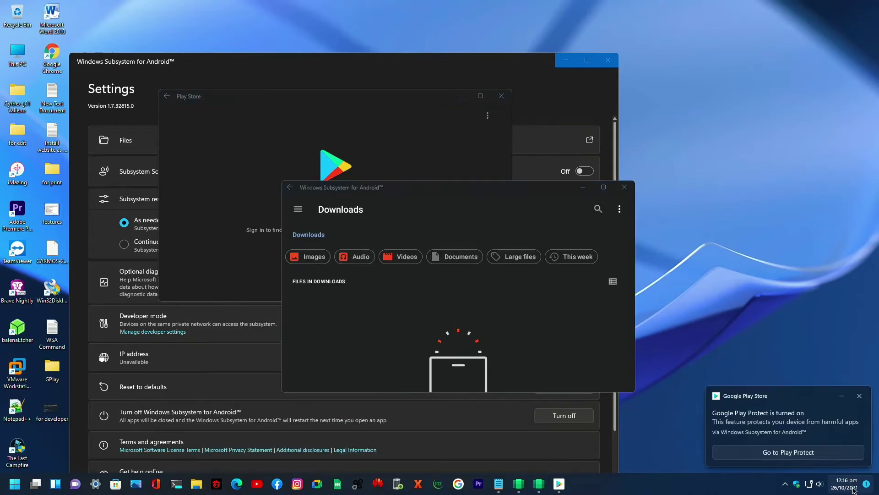
{"action": "left_click", "coordinate": [849, 486]}
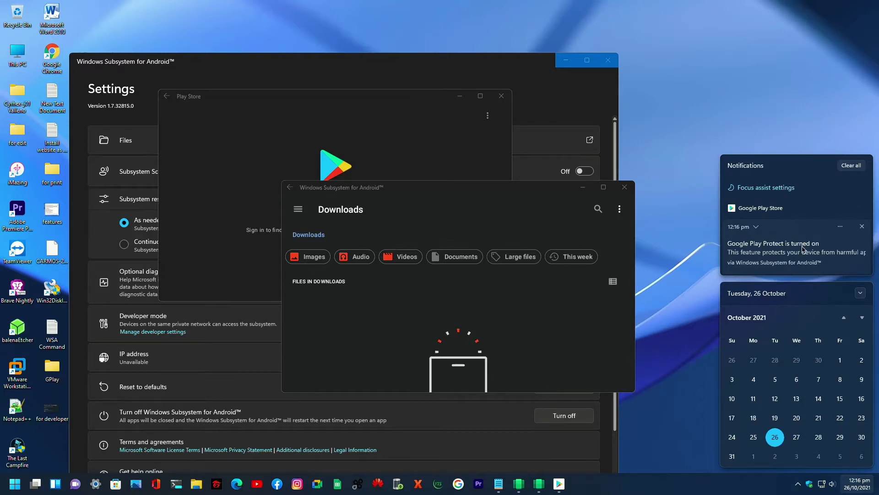
{"action": "left_click", "coordinate": [790, 118]}
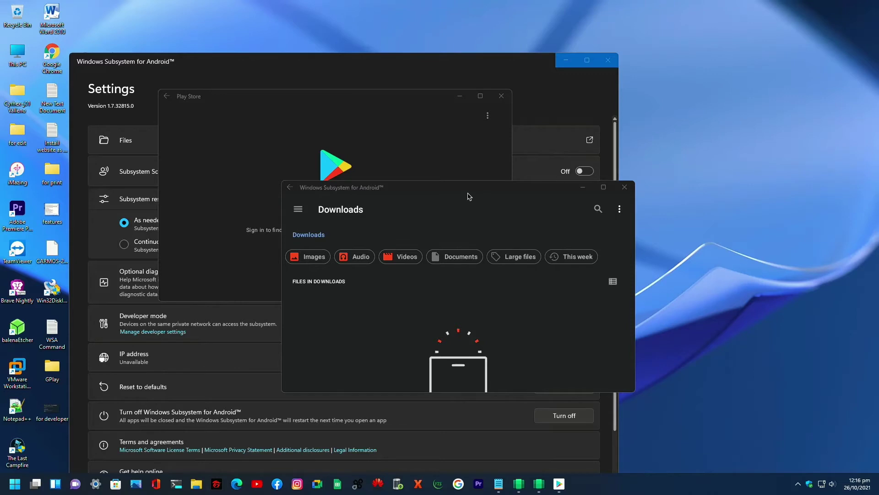
{"action": "left_click", "coordinate": [333, 256]}
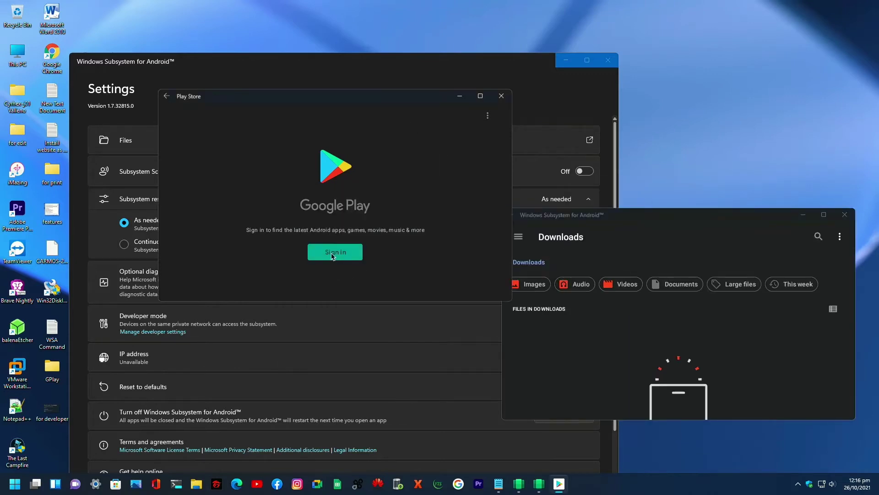
{"action": "left_click_drag", "start_coordinate": [355, 105], "coordinate": [505, 116]}
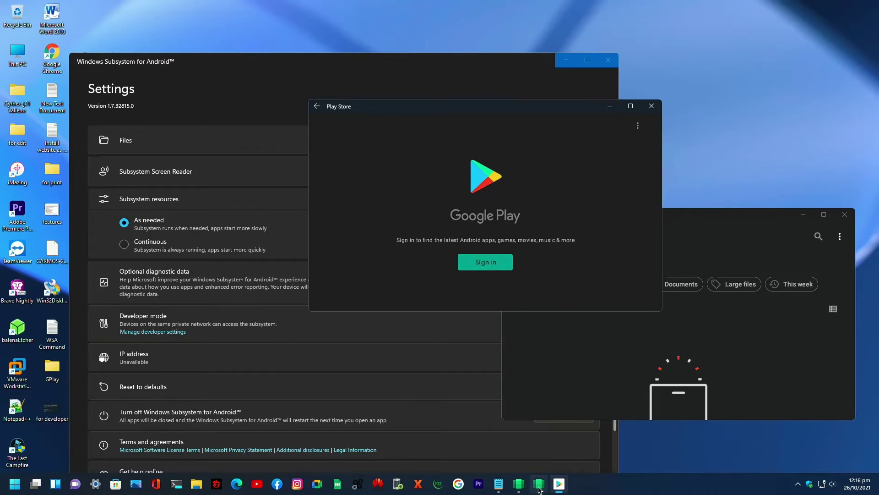
{"action": "left_click", "coordinate": [513, 488]}
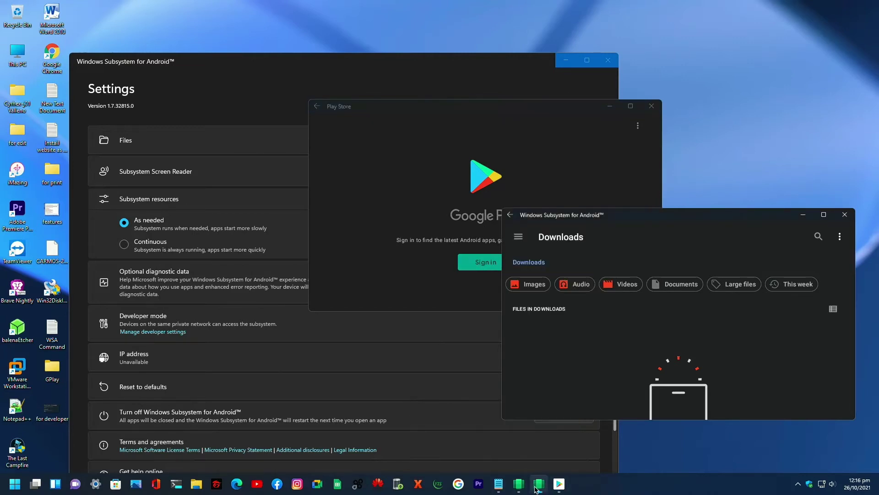
{"action": "mouse_move", "coordinate": [499, 485]}
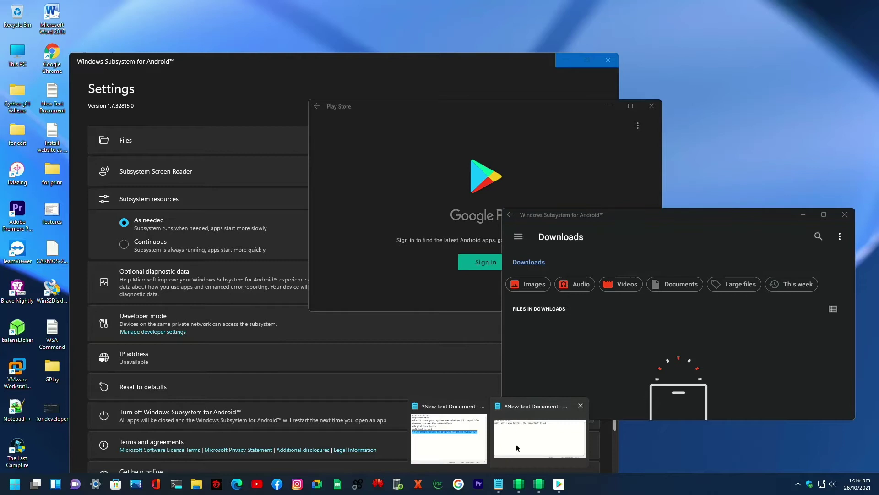
- Replace the note with 'it wont sign in..no problem there is a solution for that'
{"action": "left_click", "coordinate": [536, 440]}
{"action": "left_click_drag", "start_coordinate": [558, 369], "coordinate": [261, 346]}
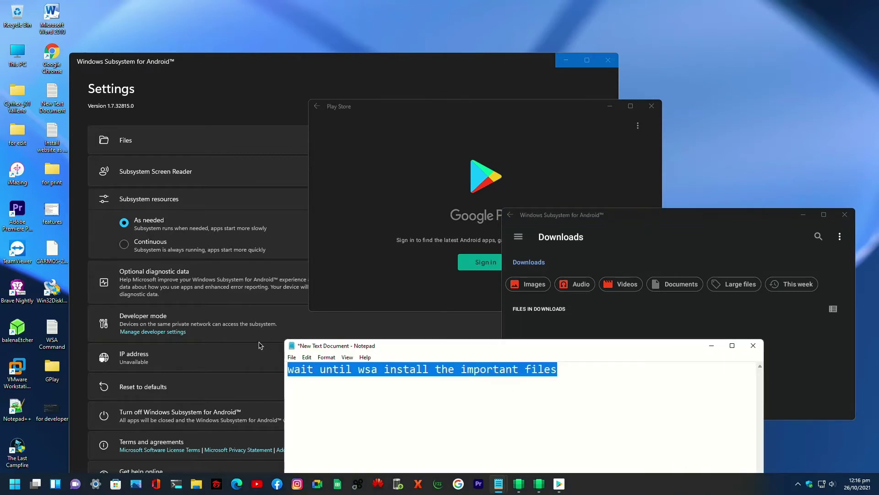
{"action": "type", "text": "it wont signb in"}
{"action": "key", "text": "BackSpace"}
{"action": "key", "text": "BackSpace"}
{"action": "key", "text": "BackSpace"}
{"action": "key", "text": "BackSpace"}
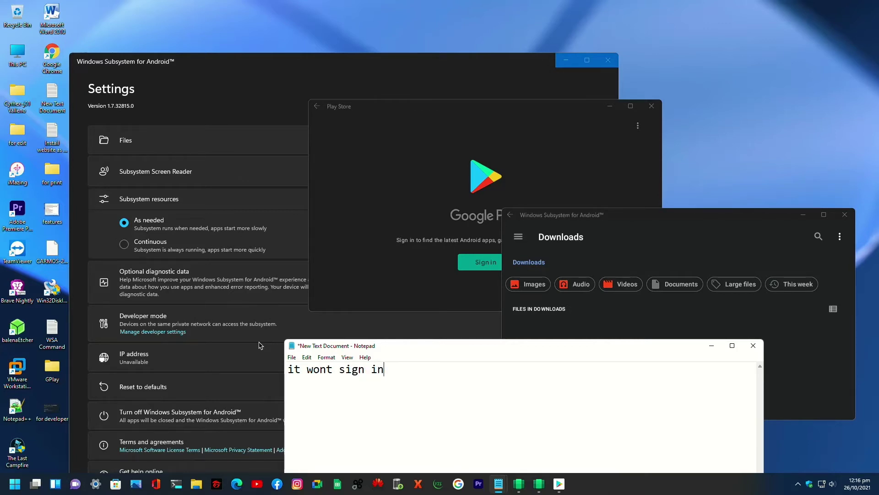
{"action": "type", "text": "in..no proble"}
{"action": "type", "text": "m "}
{"action": "type", "text": "ther"}
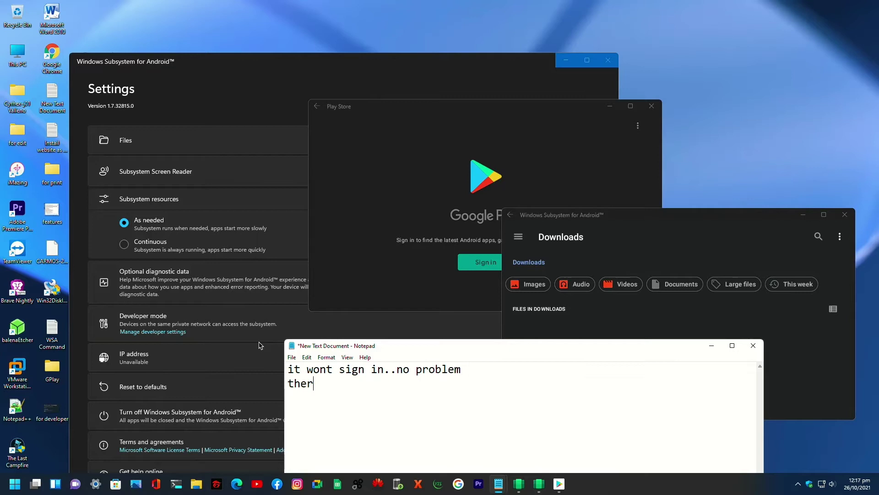
{"action": "type", "text": "e is a solution for that"}
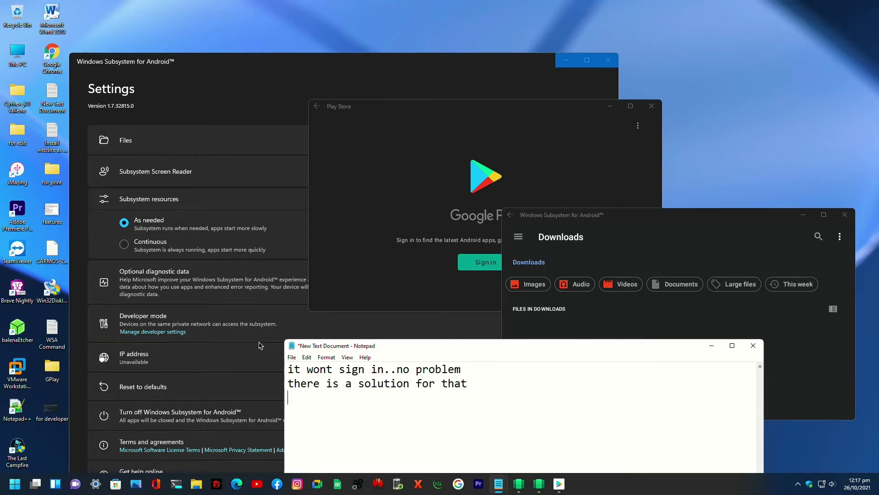
- Cancel closing Notepad without saving and minimise the note instead
{"action": "left_click", "coordinate": [753, 345]}
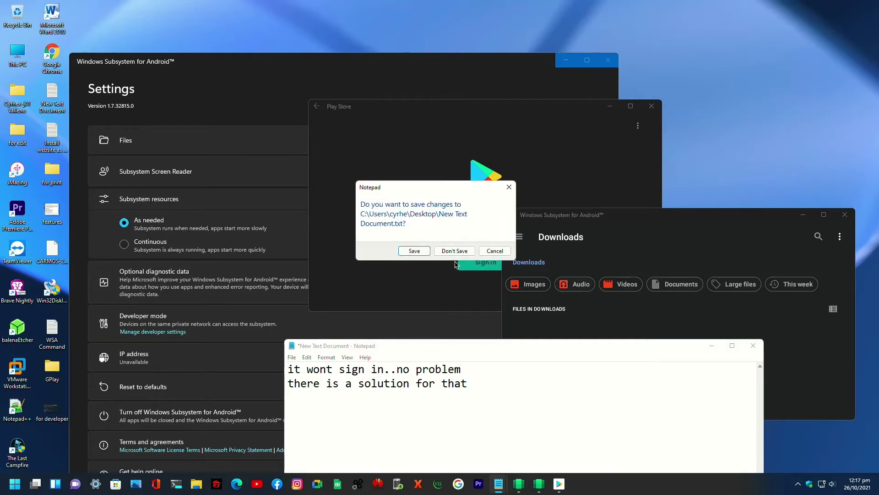
{"action": "left_click", "coordinate": [495, 251]}
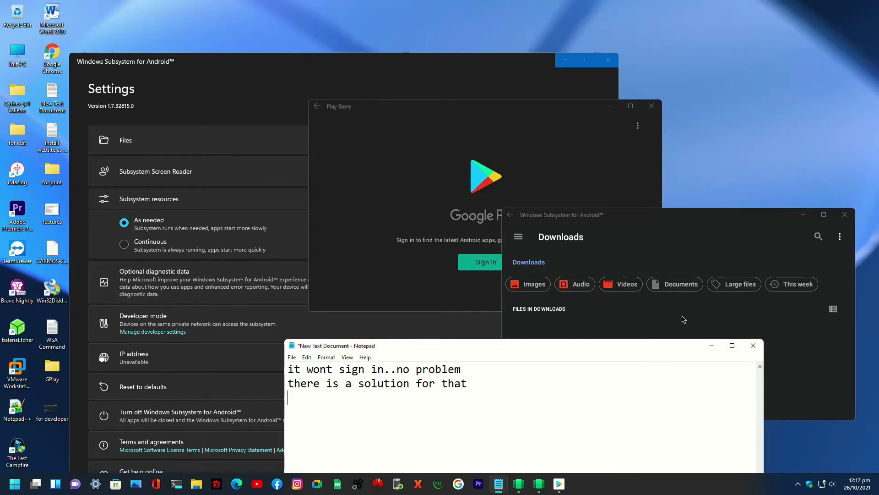
{"action": "left_click", "coordinate": [711, 346]}
- Refresh the desktop twice and move the Android subsystem settings window right
{"action": "left_click", "coordinate": [553, 118]}
{"action": "right_click", "coordinate": [746, 125]}
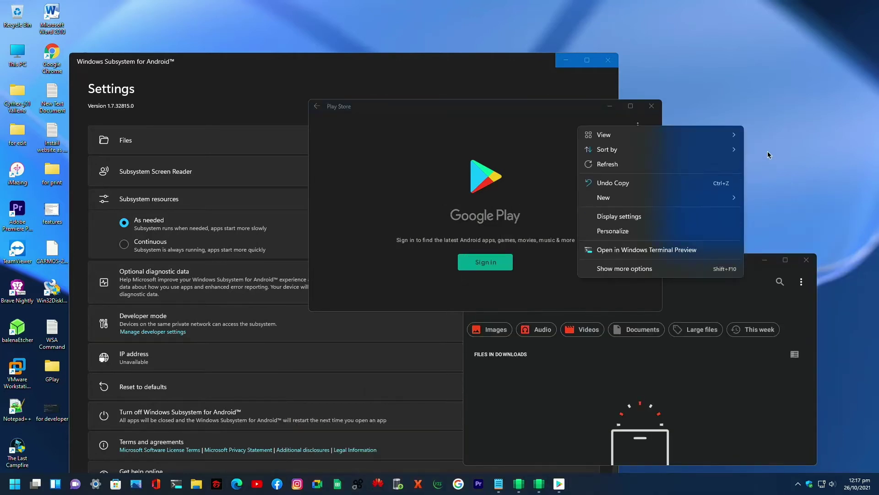
{"action": "left_click", "coordinate": [678, 169]}
{"action": "left_click_drag", "start_coordinate": [249, 59], "coordinate": [438, 65]}
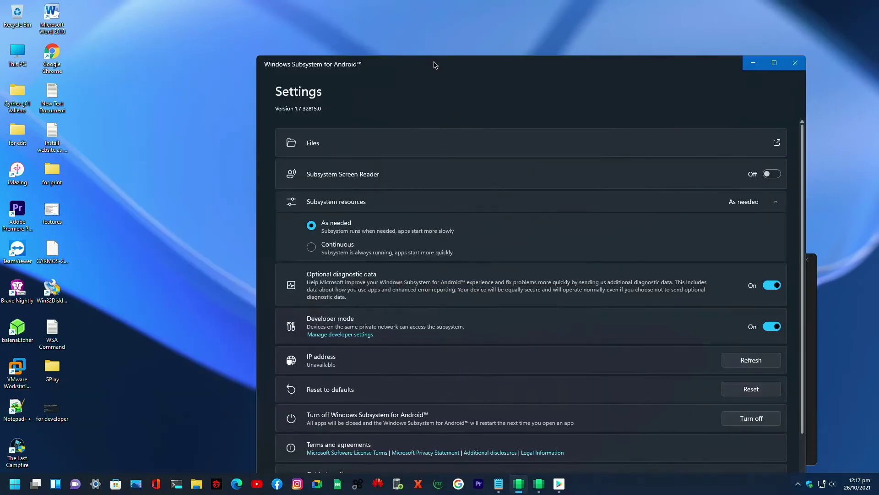
{"action": "right_click", "coordinate": [130, 90]}
{"action": "left_click", "coordinate": [158, 126]}
- Go to C:\adb\platform-tools in File Explorer and launch cmd from its address bar
{"action": "key", "text": "super+e"}
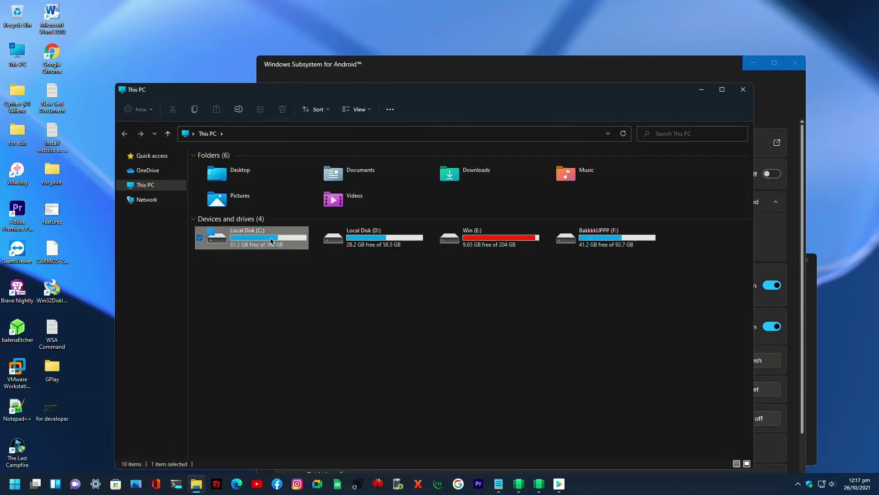
{"action": "double_click", "coordinate": [273, 240]}
{"action": "double_click", "coordinate": [239, 166]}
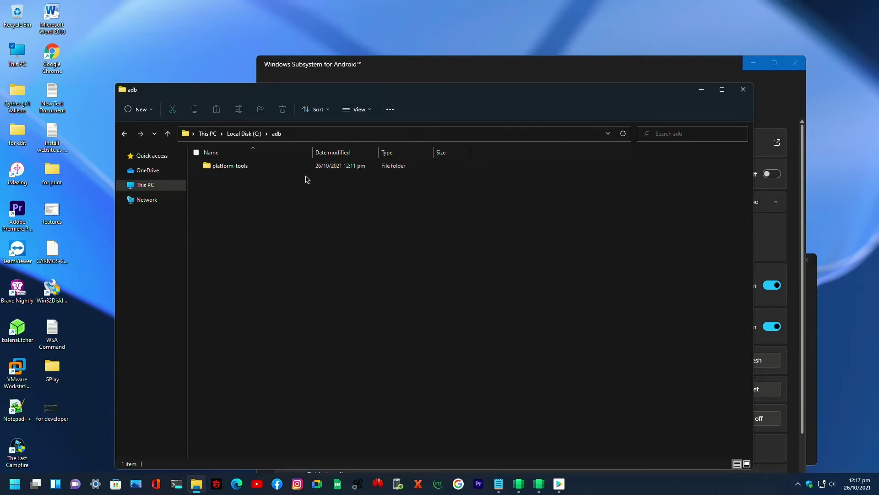
{"action": "double_click", "coordinate": [239, 166]}
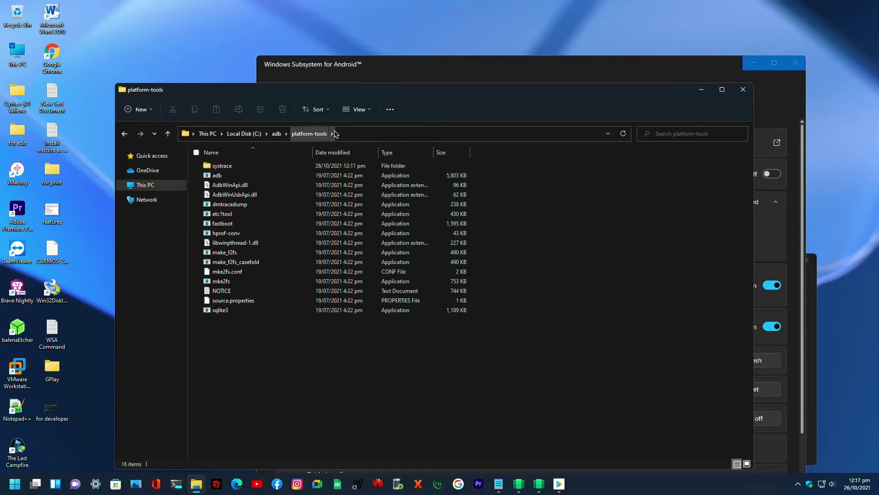
{"action": "left_click", "coordinate": [347, 136]}
{"action": "type", "text": "cmd"}
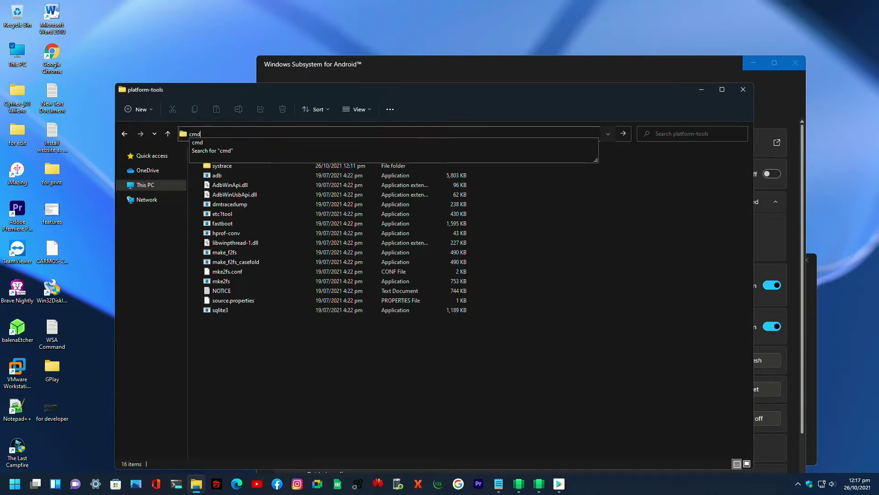
{"action": "key", "text": "Return"}
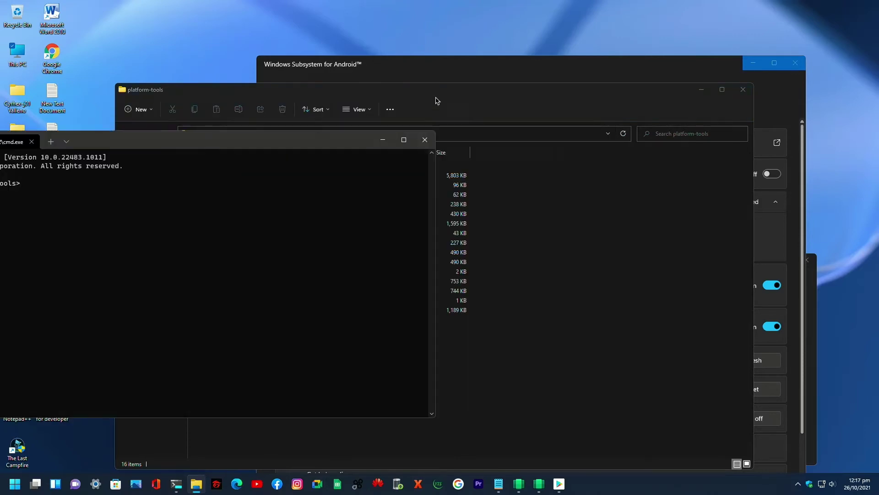
{"action": "left_click_drag", "start_coordinate": [466, 103], "coordinate": [537, 114]}
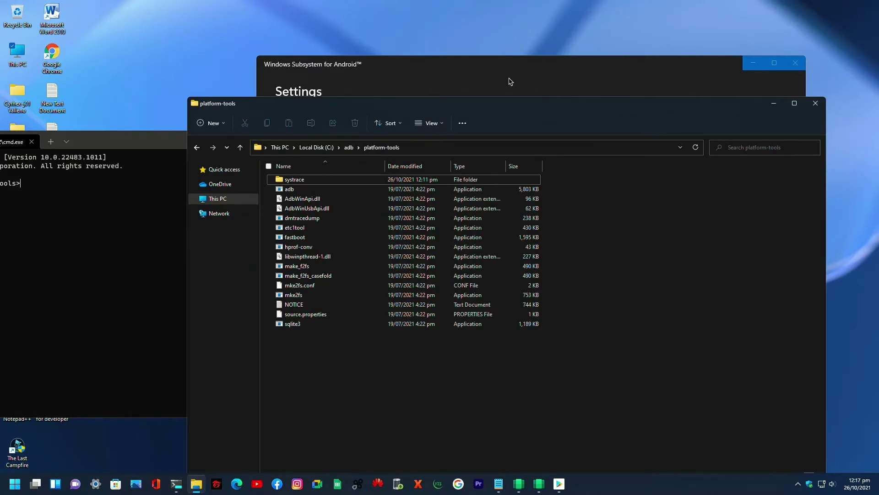
{"action": "left_click", "coordinate": [510, 82]}
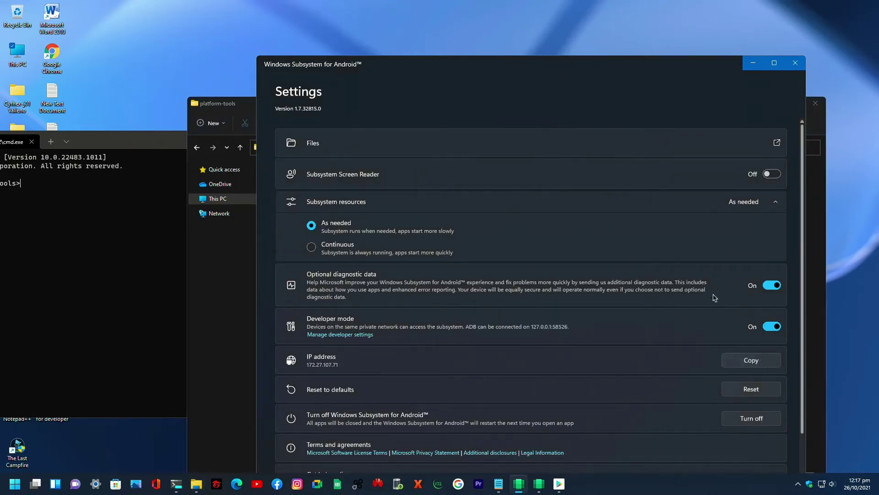
- Run adb connect with the subsystem's copied IP address 172.27.107.71
{"action": "left_click_drag", "start_coordinate": [156, 146], "coordinate": [375, 173]}
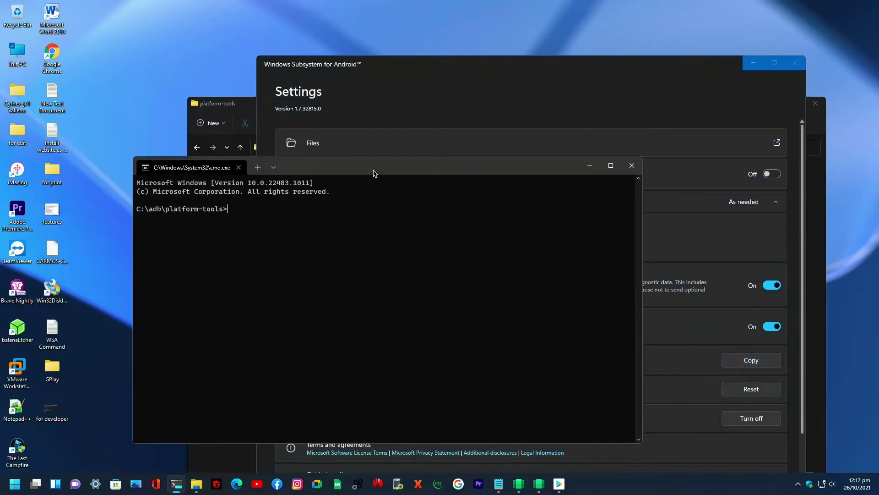
{"action": "type", "text": "adb con"}
{"action": "left_click", "coordinate": [520, 101]}
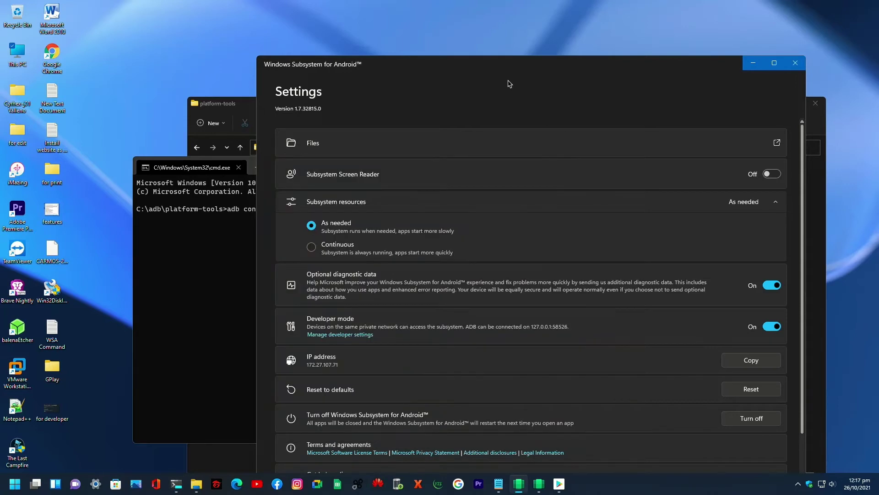
{"action": "left_click", "coordinate": [757, 360]}
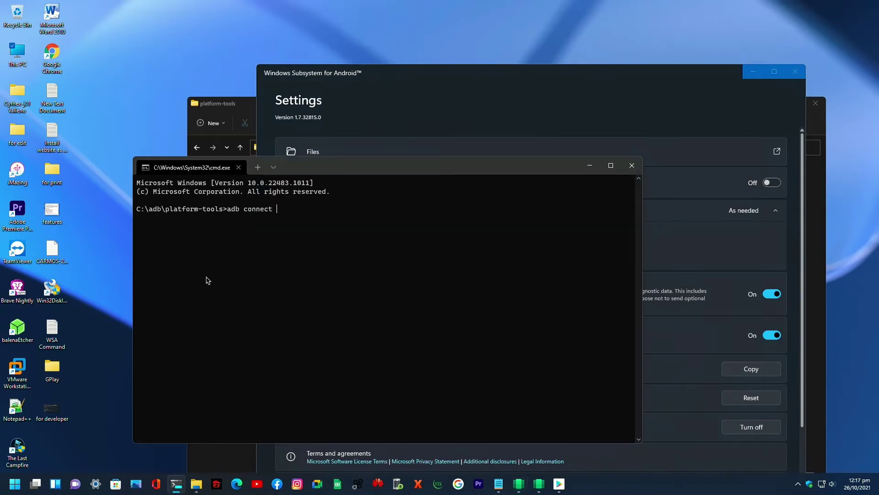
{"action": "left_click", "coordinate": [208, 277]}
{"action": "key", "text": "ctrl+v"}
{"action": "key", "text": "Return"}
- Open adb shell, switch to root with su, and select the note's lines for replacement
{"action": "left_click_drag", "start_coordinate": [370, 173], "coordinate": [344, 175]}
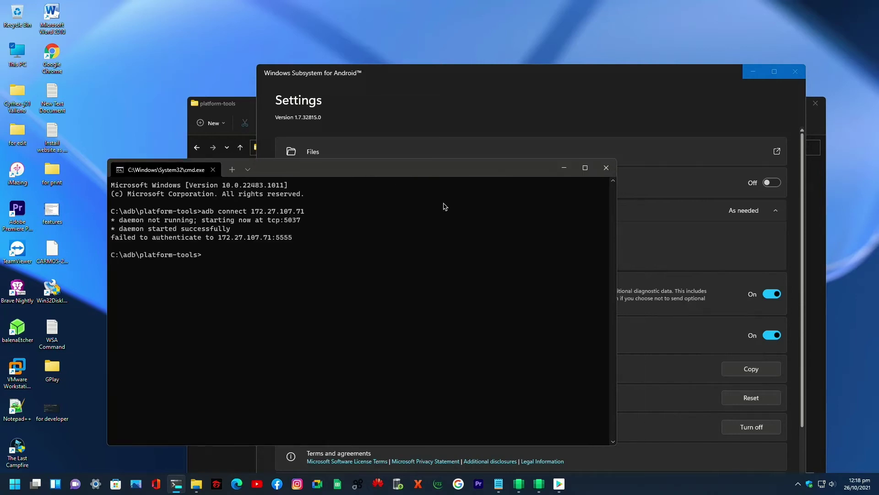
{"action": "left_click_drag", "start_coordinate": [363, 173], "coordinate": [330, 180]}
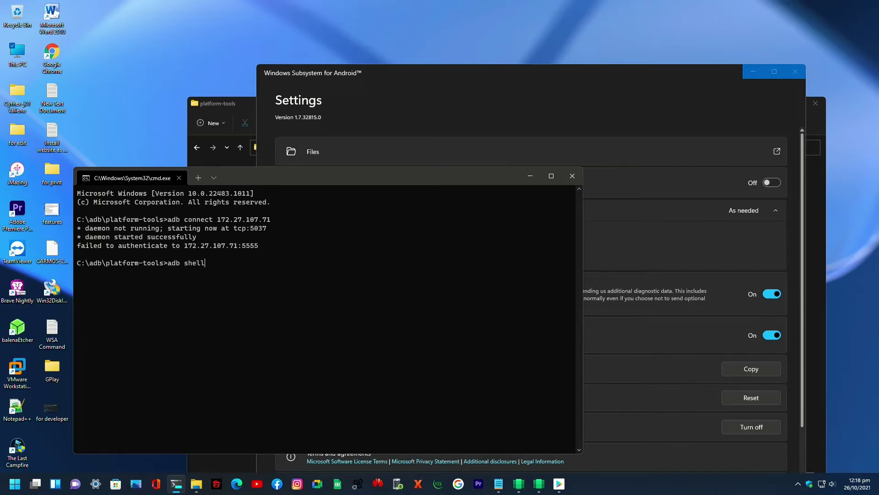
{"action": "key", "text": "Return"}
{"action": "type", "text": "su"}
{"action": "key", "text": "Return"}
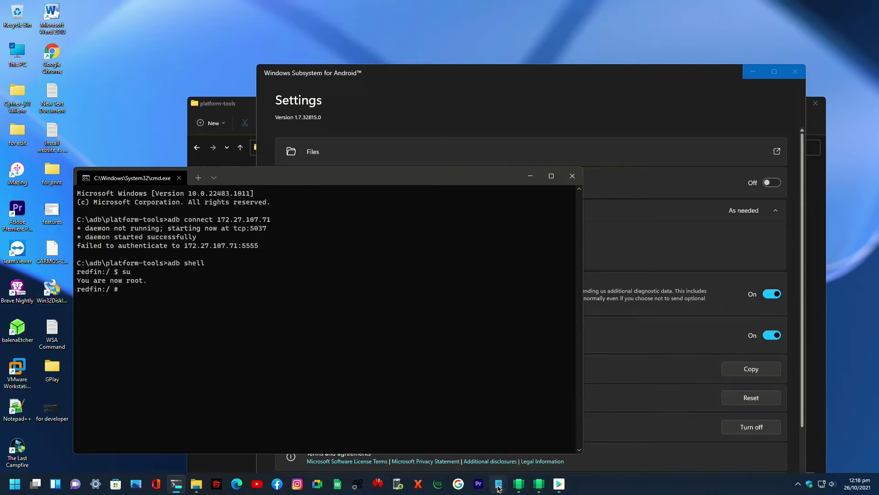
{"action": "mouse_move", "coordinate": [498, 483]}
{"action": "left_click", "coordinate": [470, 394]}
{"action": "left_click_drag", "start_coordinate": [470, 393], "coordinate": [275, 368]}
- Write 'you are now rooted' in the note and run setenforce 0 in the root shell
{"action": "type", "text": "you "}
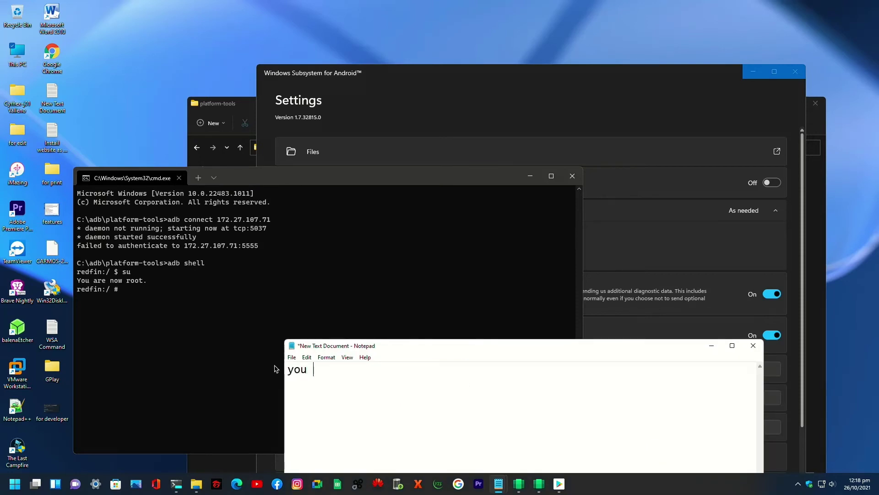
{"action": "type", "text": "are now rooted"}
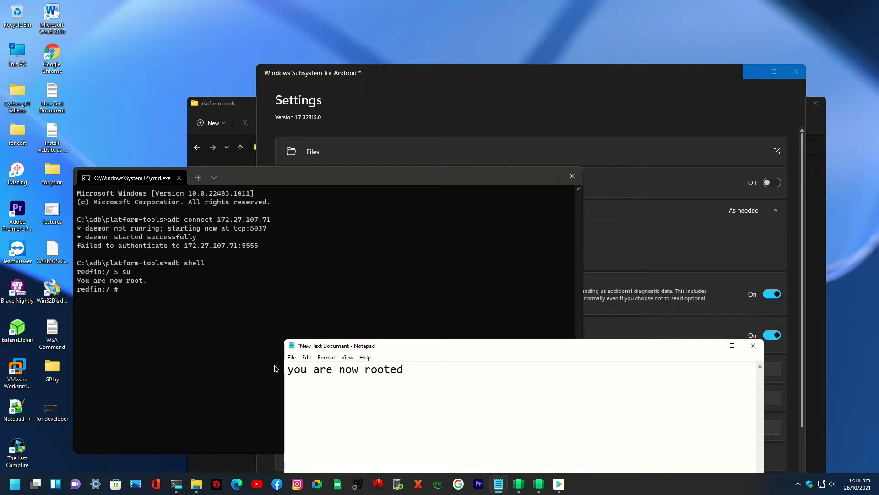
{"action": "left_click", "coordinate": [157, 302]}
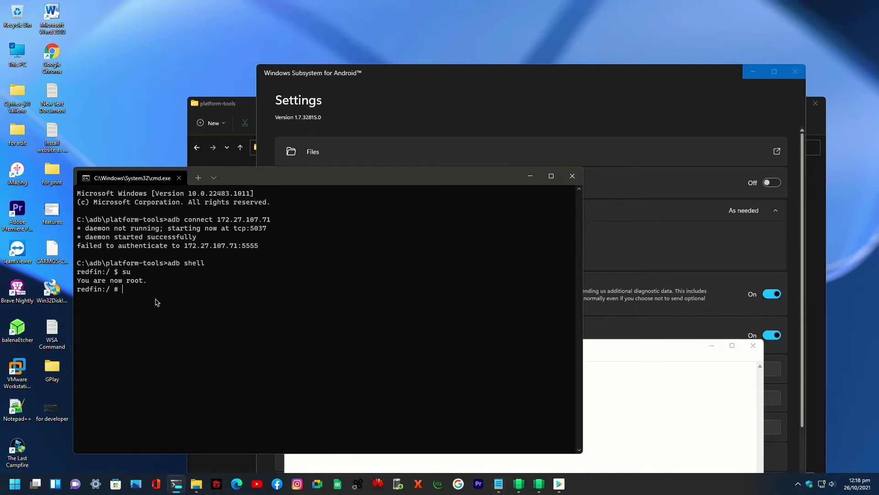
{"action": "type", "text": "setenforce 0"}
{"action": "key", "text": "Return"}
{"action": "left_click_drag", "start_coordinate": [418, 183], "coordinate": [394, 174]}
- Replace the note with 'now let's try to sign in in playstore'
{"action": "left_click", "coordinate": [662, 394]}
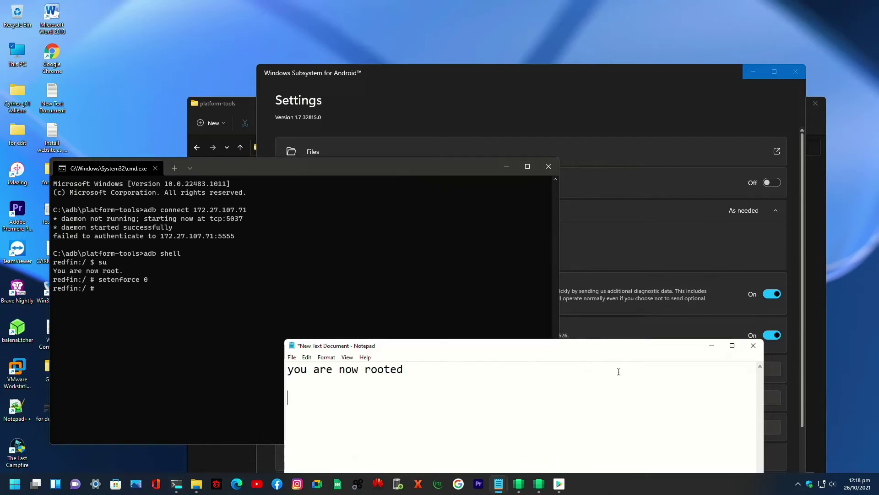
{"action": "left_click_drag", "start_coordinate": [418, 371], "coordinate": [258, 368]}
{"action": "key", "text": "BackSpace"}
{"action": "type", "text": "now let"}
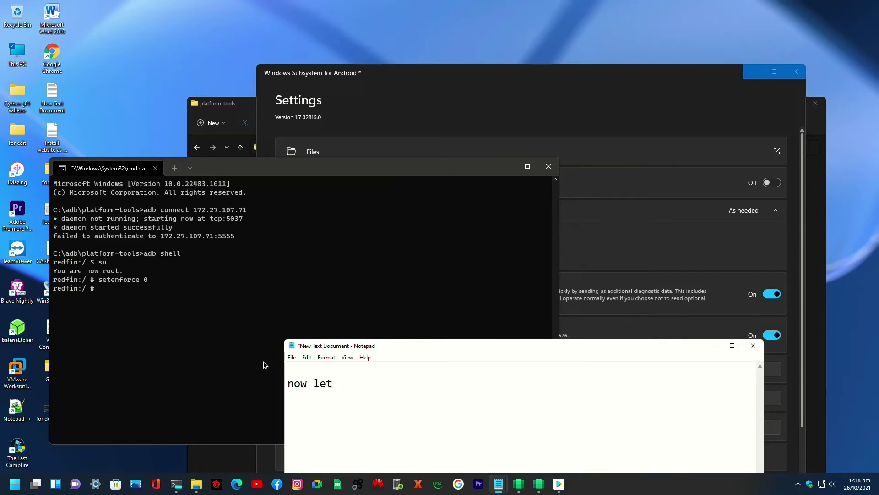
{"action": "type", "text": "'s try to sign i"}
{"action": "type", "text": "in pl"}
{"action": "type", "text": "a"}
{"action": "type", "text": "ystore"}
- Start signing in to the Play Store and close the leftover command prompt window
{"action": "left_click", "coordinate": [559, 483]}
{"action": "left_click", "coordinate": [492, 260]}
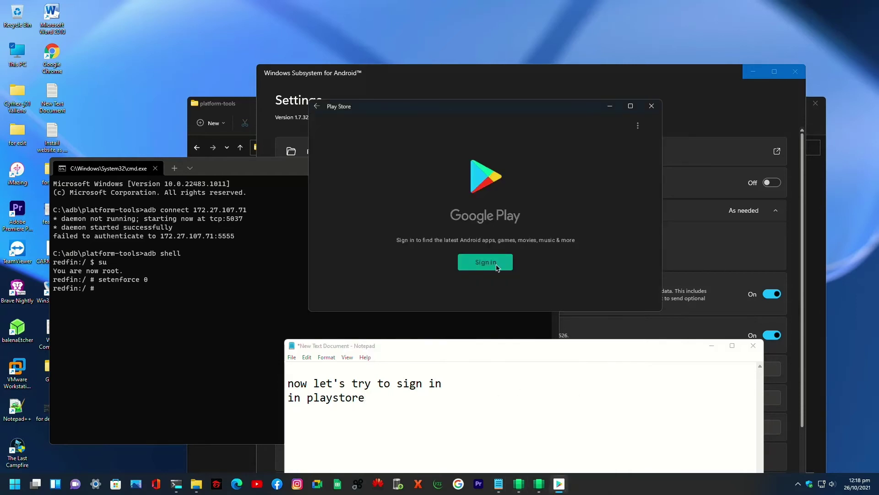
{"action": "left_click", "coordinate": [412, 448]}
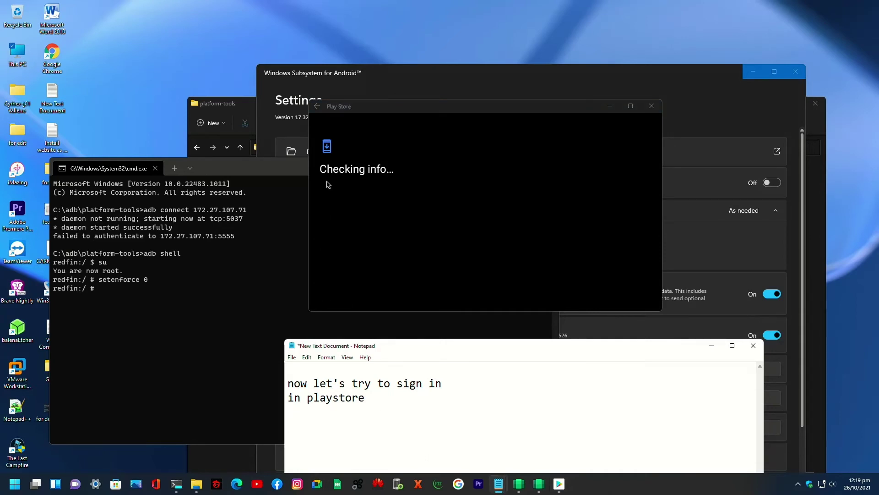
{"action": "left_click", "coordinate": [278, 168]}
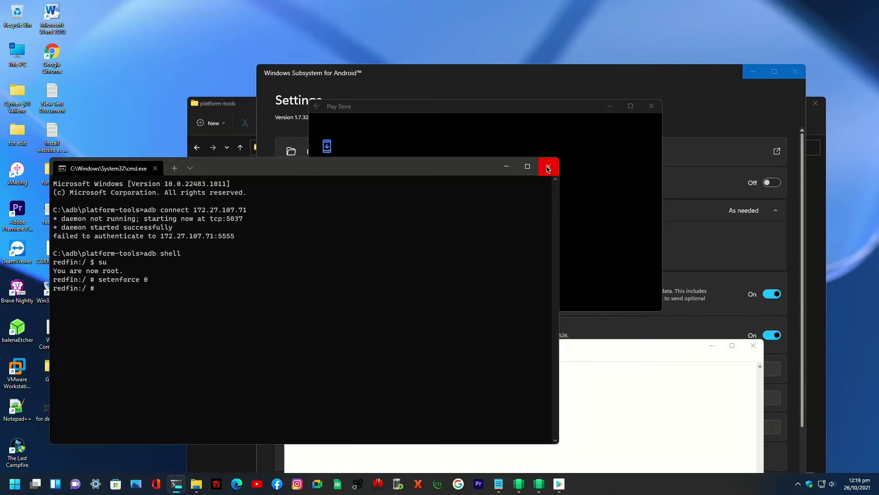
{"action": "left_click", "coordinate": [548, 169]}
- Set the Subsystem resources to Continuous, then close Settings and the platform-tools folder
{"action": "left_click", "coordinate": [436, 77]}
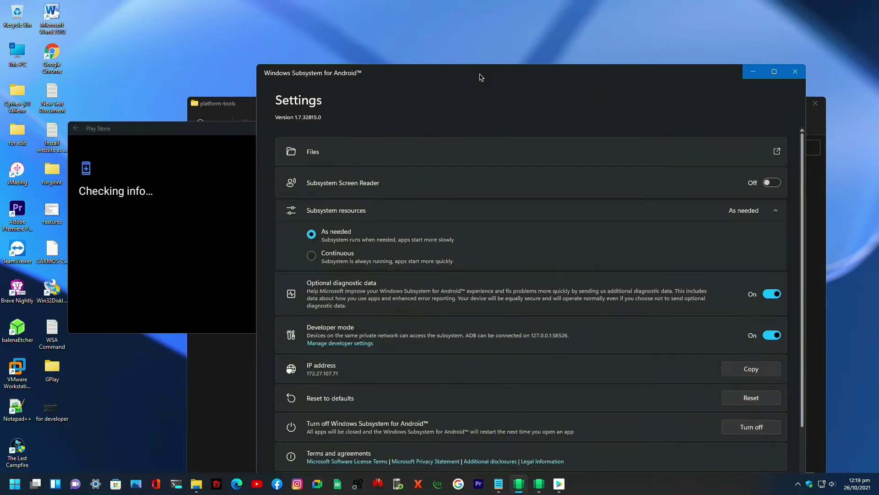
{"action": "left_click", "coordinate": [312, 258]}
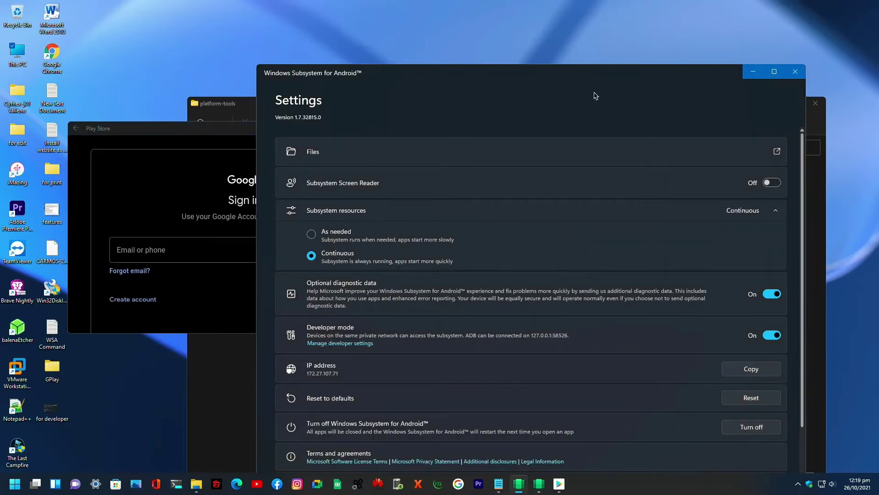
{"action": "left_click_drag", "start_coordinate": [543, 75], "coordinate": [552, 50]}
{"action": "left_click", "coordinate": [808, 50]}
{"action": "left_click", "coordinate": [815, 103]}
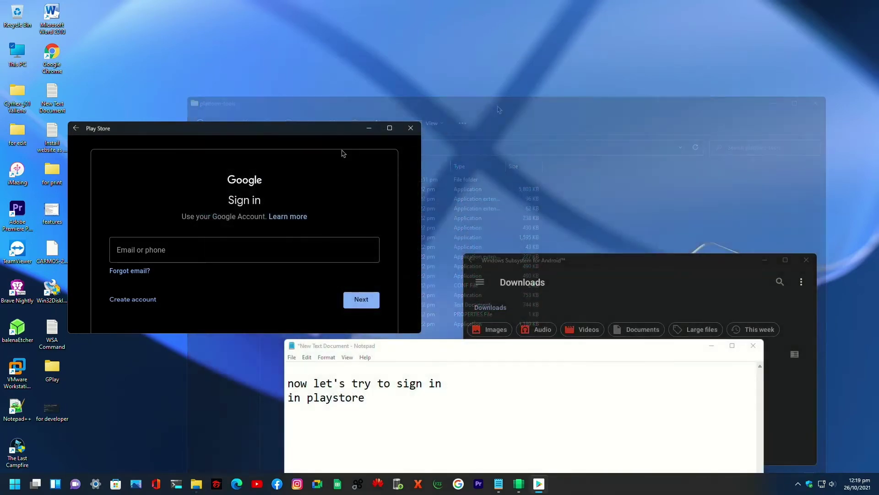
- Replace the Notepad note with 'please sign in your gmail accoun'
{"action": "left_click", "coordinate": [406, 417]}
{"action": "left_click_drag", "start_coordinate": [406, 417], "coordinate": [264, 364]}
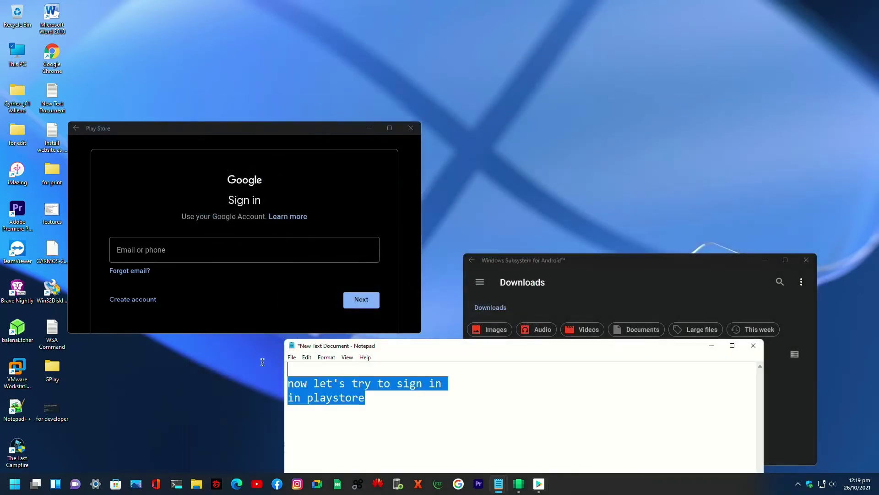
{"action": "key", "text": "BackSpace"}
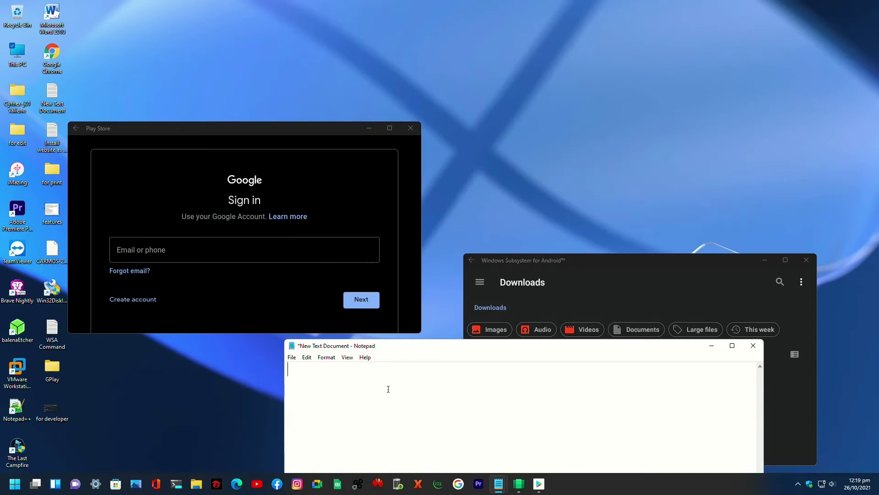
{"action": "type", "text": "please sign in your "}
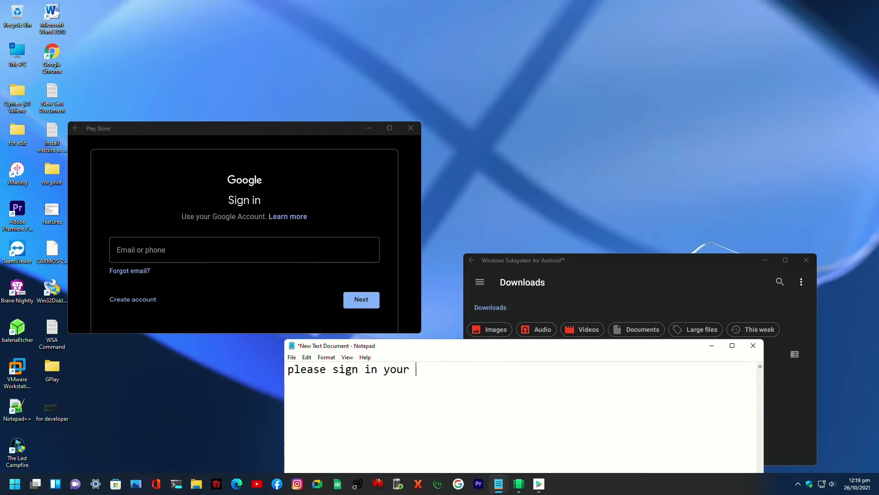
{"action": "type", "text": "gmail  account"}
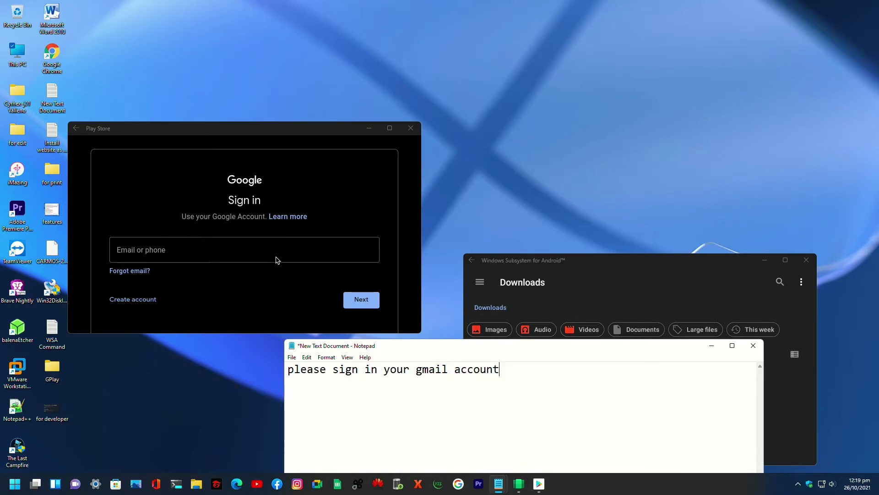
- Enter the Google account's email address and password to sign in to Play Store
{"action": "left_click", "coordinate": [272, 129]}
{"action": "left_click", "coordinate": [153, 249]}
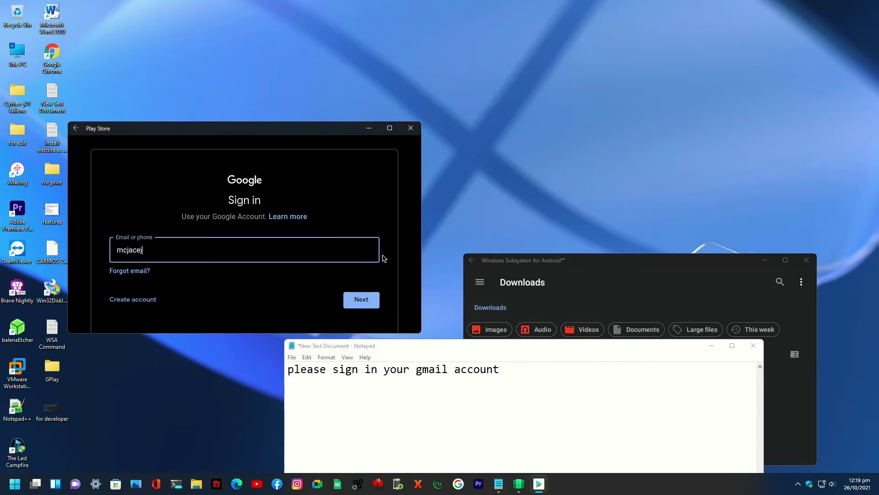
{"action": "left_click", "coordinate": [356, 302]}
{"action": "left_click_drag", "start_coordinate": [283, 130], "coordinate": [318, 75]}
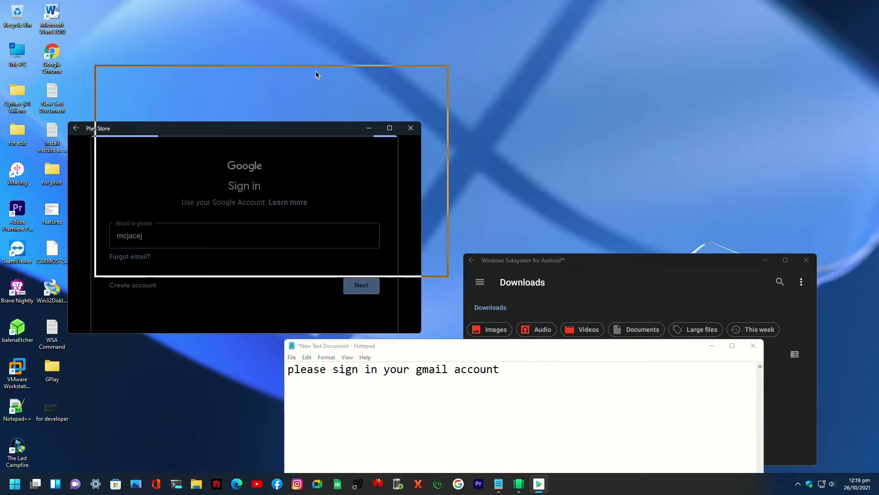
{"action": "left_click", "coordinate": [617, 268]}
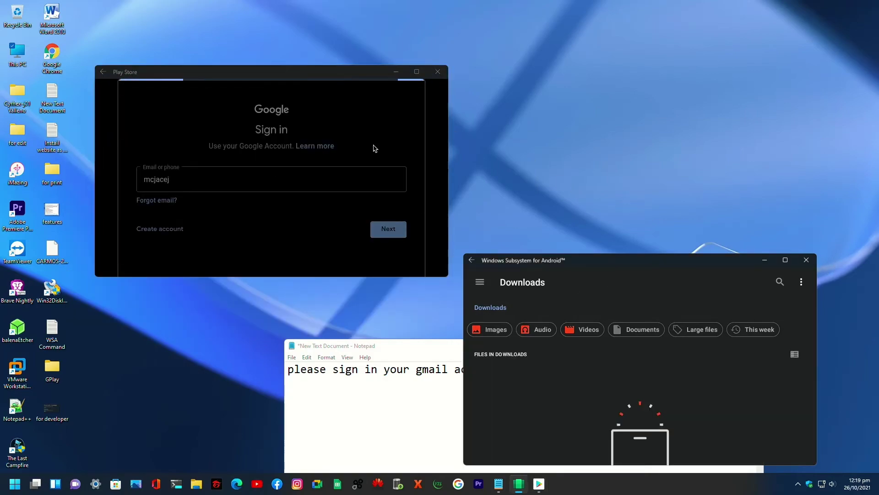
{"action": "left_click_drag", "start_coordinate": [298, 74], "coordinate": [310, 72]}
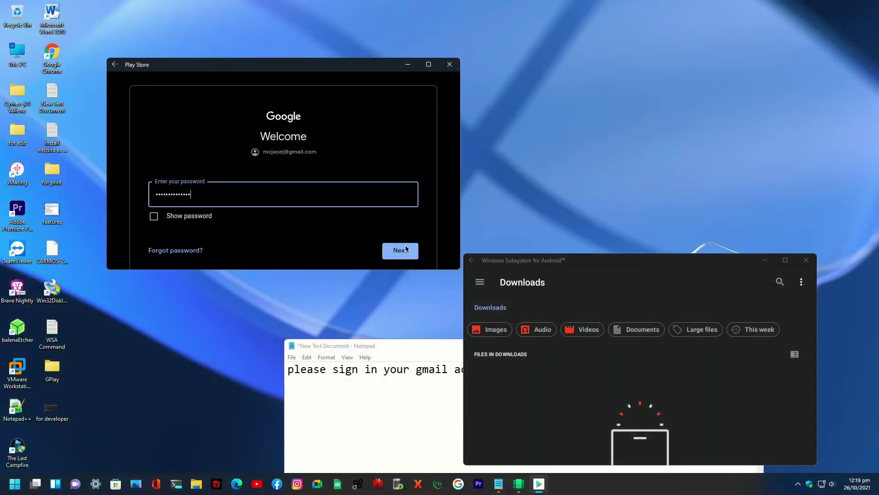
{"action": "left_click", "coordinate": [402, 250]}
- Accept the Google terms of service with I agree
{"action": "left_click_drag", "start_coordinate": [602, 260], "coordinate": [655, 119]}
{"action": "left_click", "coordinate": [446, 351]}
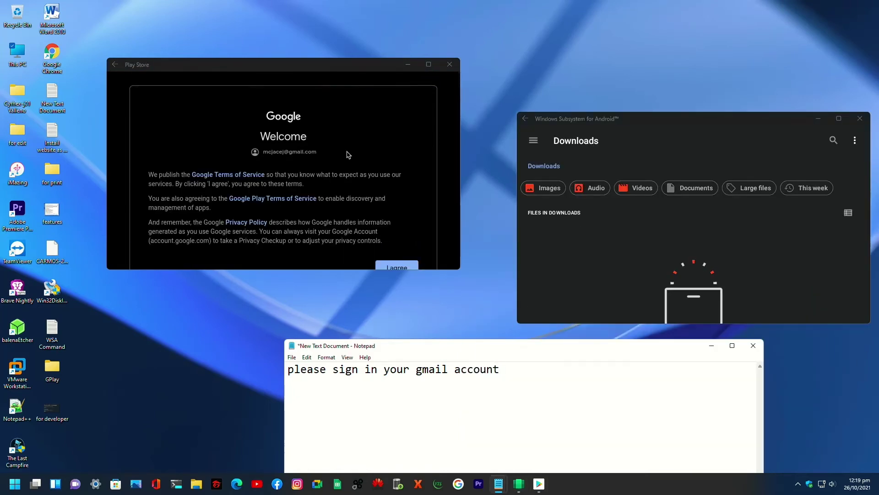
{"action": "scroll", "coordinate": [348, 153], "scroll_direction": "down", "scroll_amount": 3}
{"action": "left_click", "coordinate": [397, 183]}
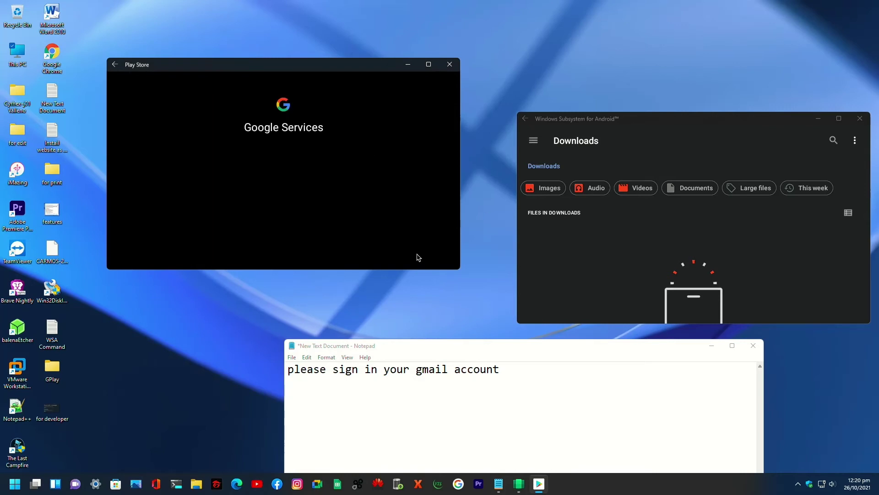
{"action": "left_click_drag", "start_coordinate": [460, 351], "coordinate": [349, 302]}
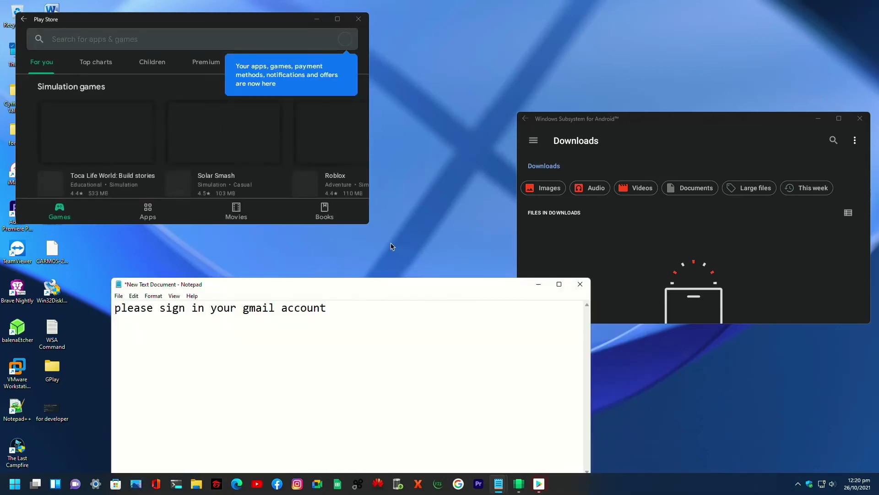
- Change the note line to 'now try to download'
{"action": "left_click_drag", "start_coordinate": [234, 26], "coordinate": [292, 26]}
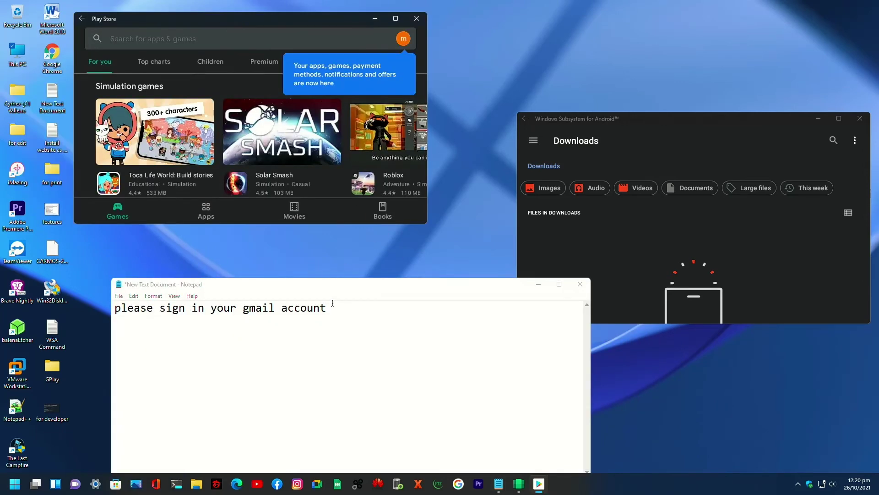
{"action": "left_click_drag", "start_coordinate": [332, 303], "coordinate": [90, 283]}
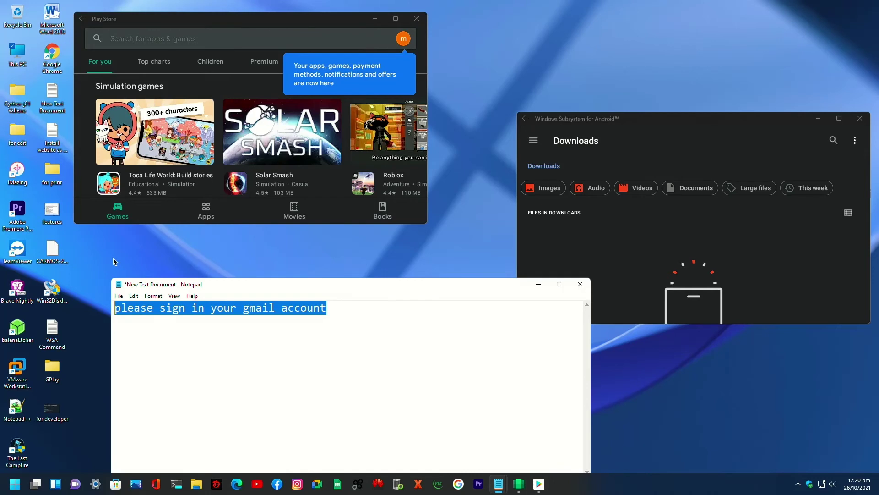
{"action": "type", "text": "now try to download"}
{"action": "key", "text": "Return"}
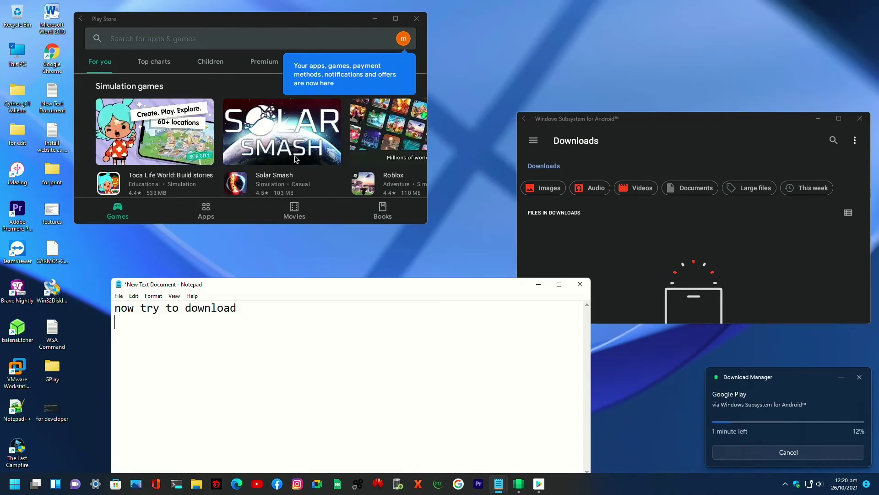
- Enlarge the Play Store window and glance at the search page before returning home
{"action": "scroll", "coordinate": [298, 222], "scroll_direction": "down", "scroll_amount": 1}
{"action": "left_click_drag", "start_coordinate": [428, 111], "coordinate": [599, 112]}
{"action": "left_click_drag", "start_coordinate": [375, 223], "coordinate": [375, 339]}
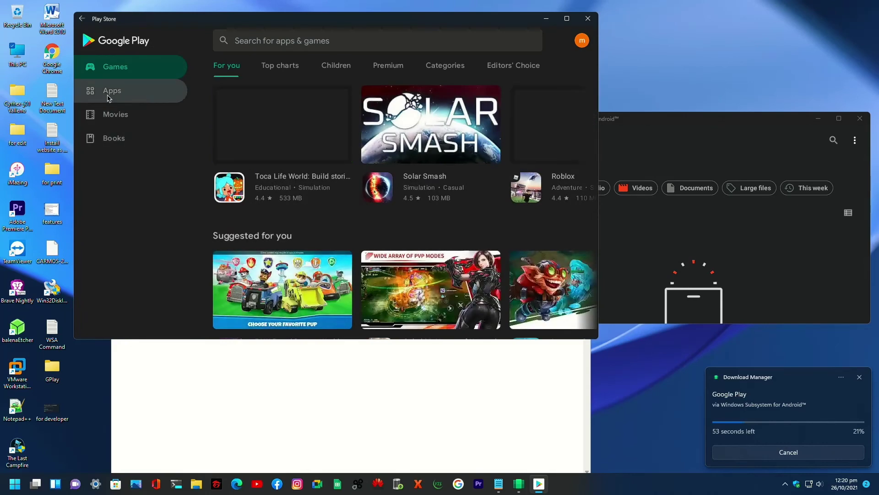
{"action": "left_click", "coordinate": [284, 48]}
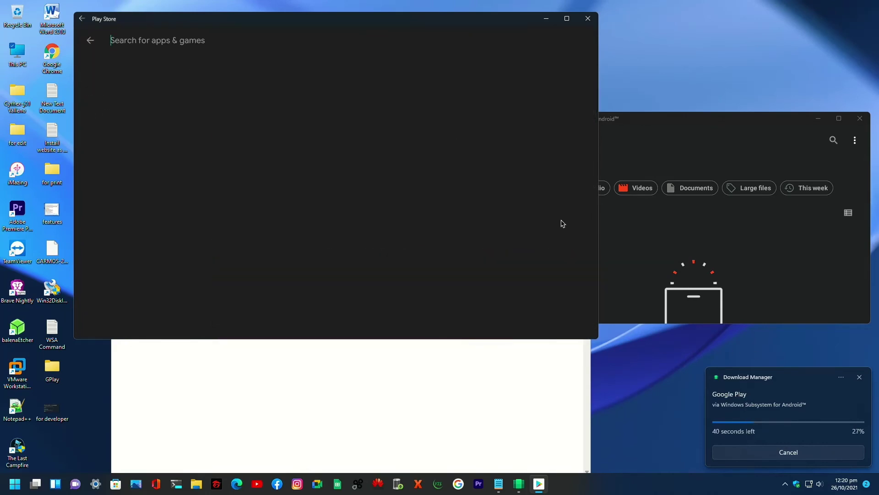
{"action": "left_click", "coordinate": [87, 42]}
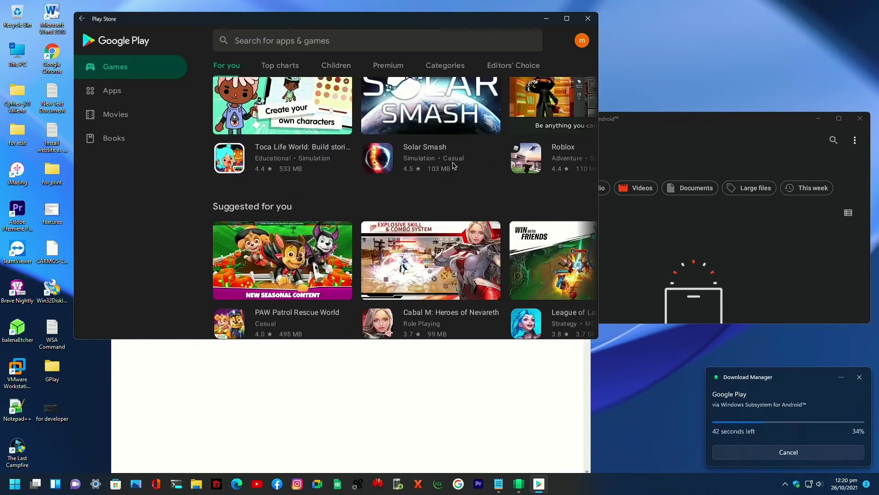
- Scroll through the Games 'For you' page while widening the window
{"action": "scroll", "coordinate": [449, 171], "scroll_direction": "down", "scroll_amount": 5}
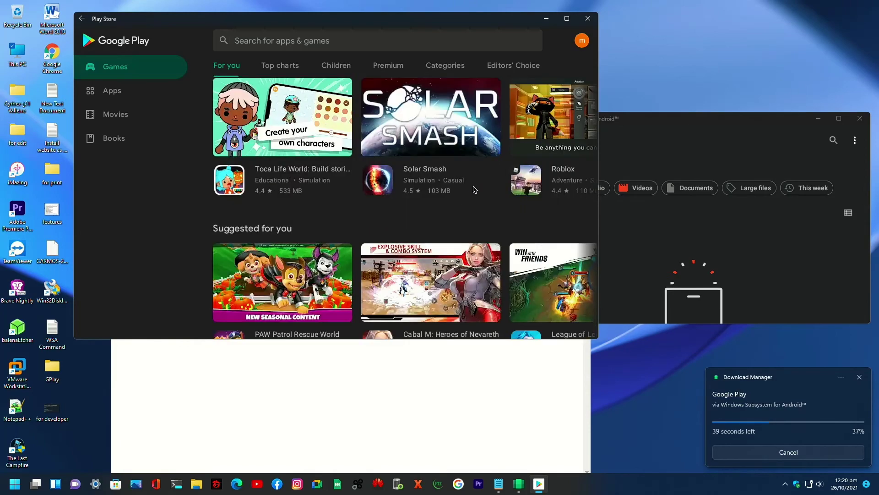
{"action": "scroll", "coordinate": [423, 181], "scroll_direction": "down", "scroll_amount": 2}
{"action": "scroll", "coordinate": [423, 180], "scroll_direction": "up", "scroll_amount": 2}
{"action": "left_click_drag", "start_coordinate": [598, 159], "coordinate": [727, 159]}
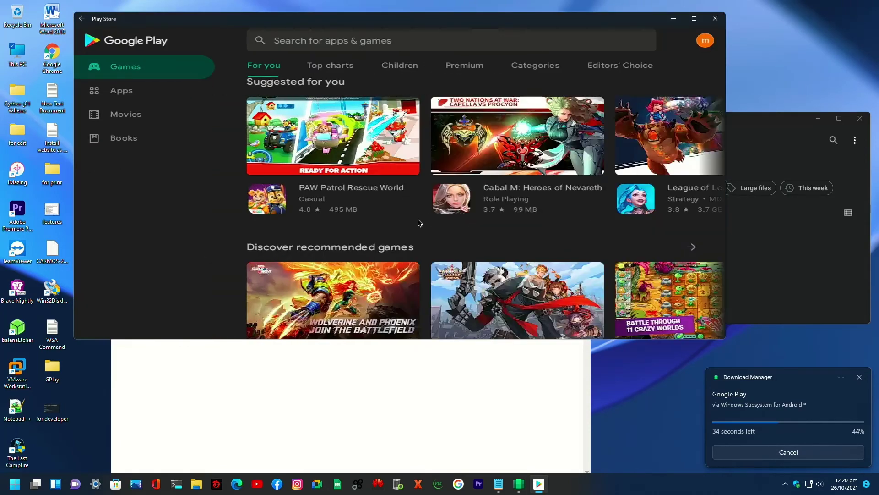
{"action": "scroll", "coordinate": [465, 262], "scroll_direction": "down", "scroll_amount": 1}
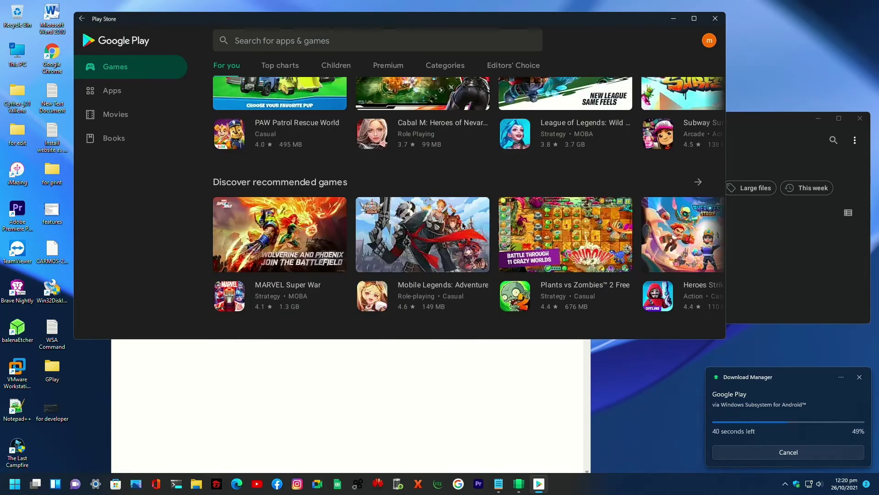
{"action": "scroll", "coordinate": [462, 225], "scroll_direction": "down", "scroll_amount": 3}
{"action": "scroll", "coordinate": [464, 225], "scroll_direction": "down", "scroll_amount": 3}
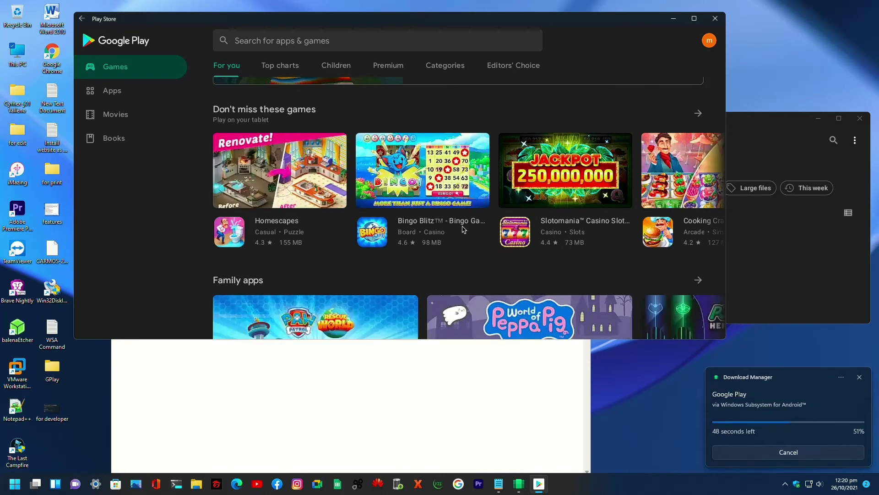
{"action": "scroll", "coordinate": [463, 229], "scroll_direction": "up", "scroll_amount": 8}
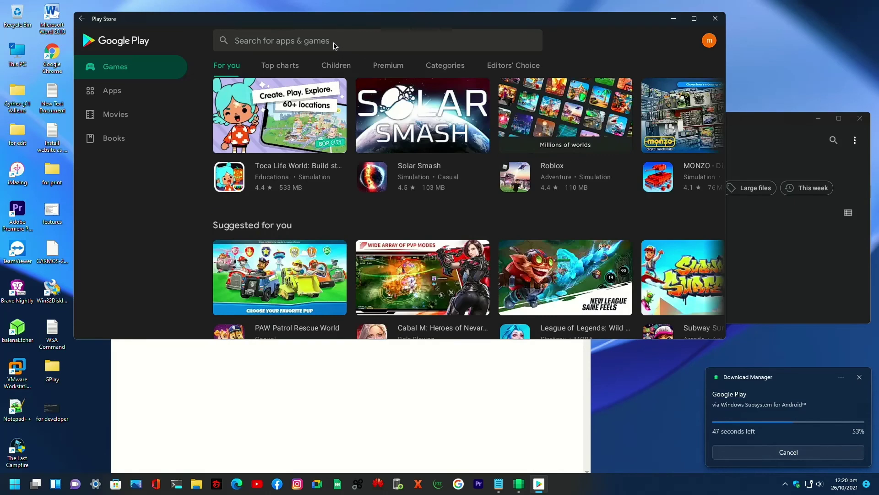
- Preview the Solar Smash details, return to Games home, and open the 'Search for apps & games' bar
{"action": "left_click", "coordinate": [334, 44]}
{"action": "left_click", "coordinate": [90, 40]}
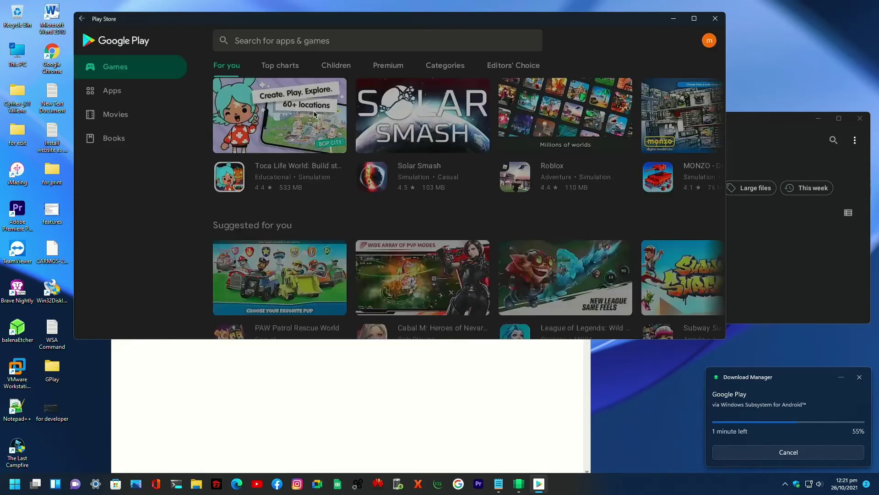
{"action": "left_click", "coordinate": [443, 210]}
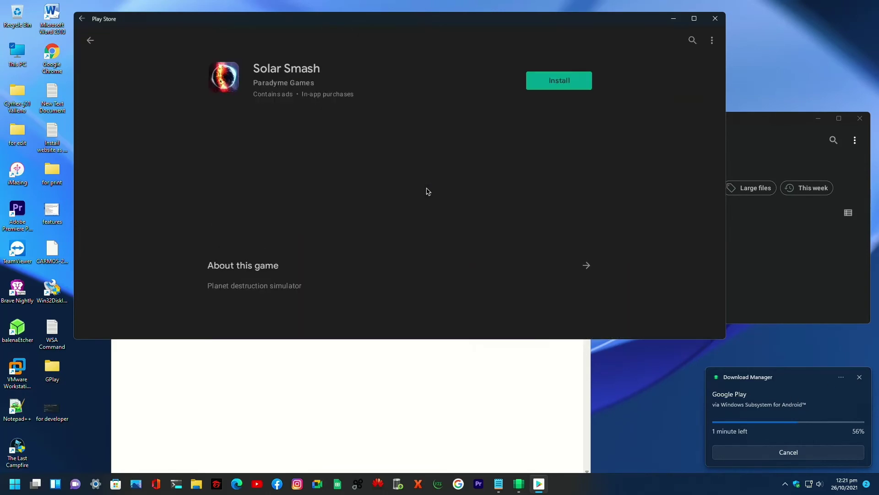
{"action": "left_click", "coordinate": [90, 40]}
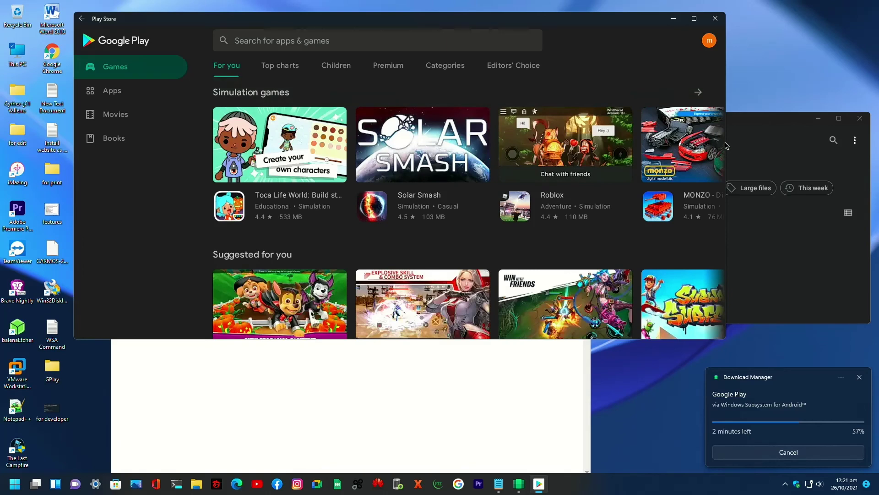
{"action": "left_click_drag", "start_coordinate": [725, 146], "coordinate": [761, 146]}
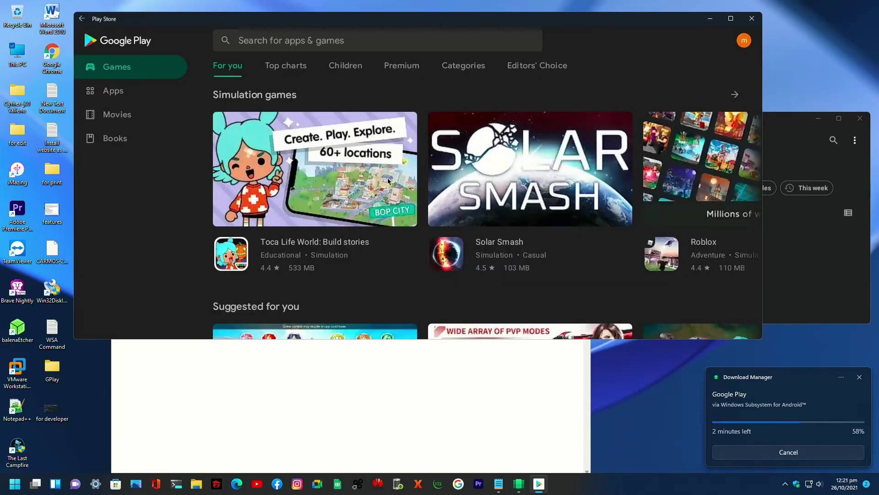
{"action": "scroll", "coordinate": [388, 178], "scroll_direction": "down", "scroll_amount": 2}
{"action": "scroll", "coordinate": [364, 177], "scroll_direction": "up", "scroll_amount": 2}
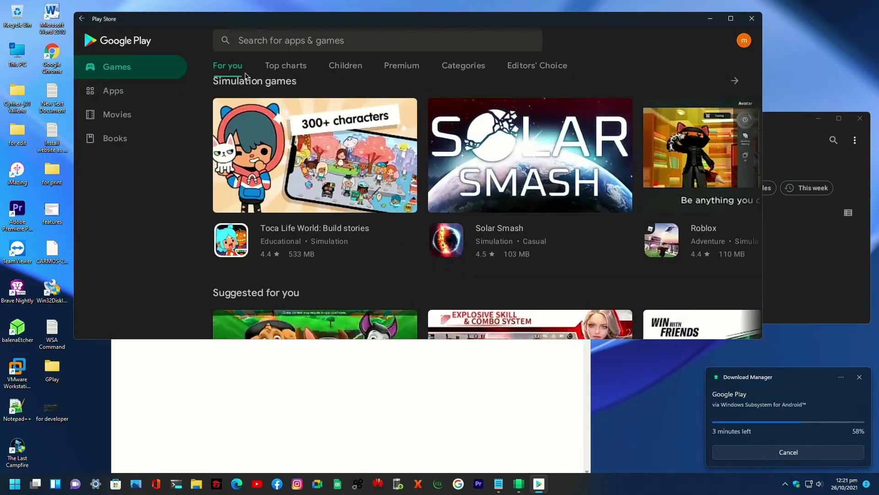
{"action": "left_click", "coordinate": [267, 49]}
- Search 'pvz' and open the PvZ Heroes details page
{"action": "type", "text": "pvz"}
{"action": "key", "text": "Return"}
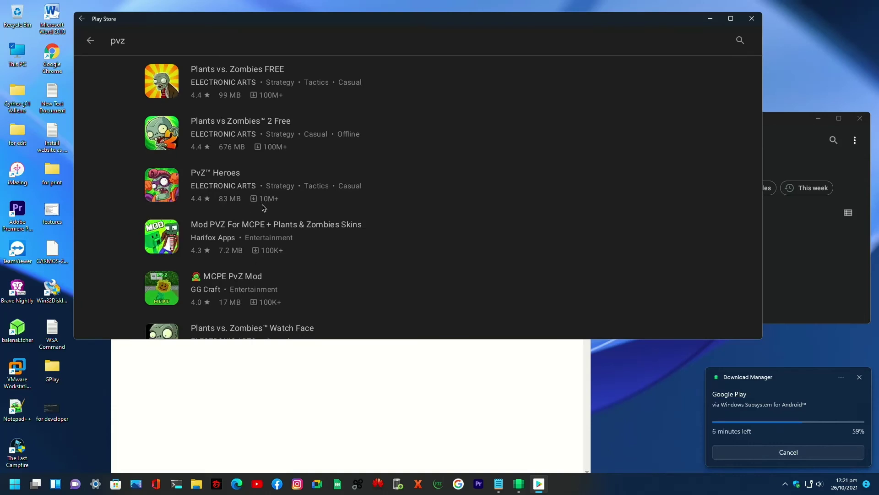
{"action": "left_click", "coordinate": [169, 69]}
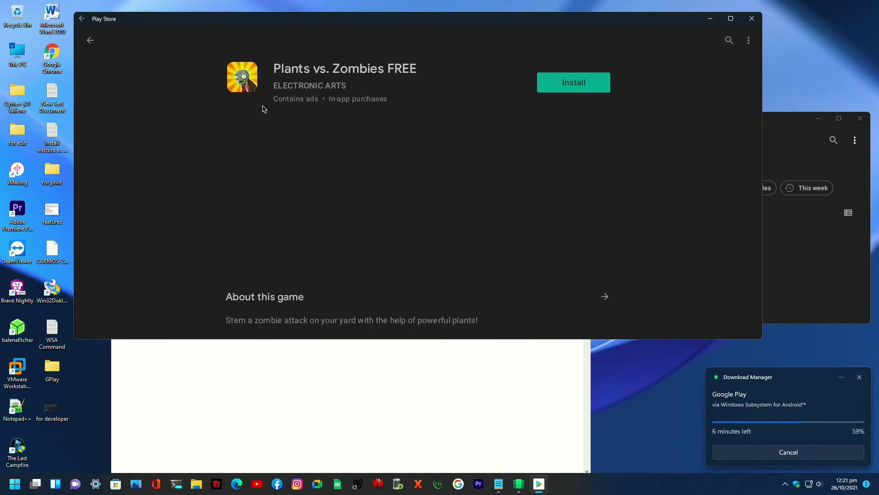
{"action": "left_click", "coordinate": [90, 44]}
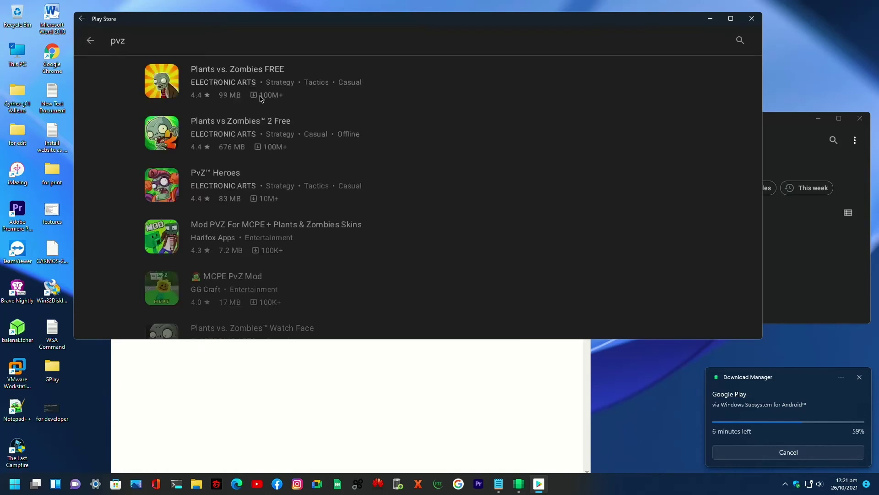
{"action": "left_click", "coordinate": [169, 184]}
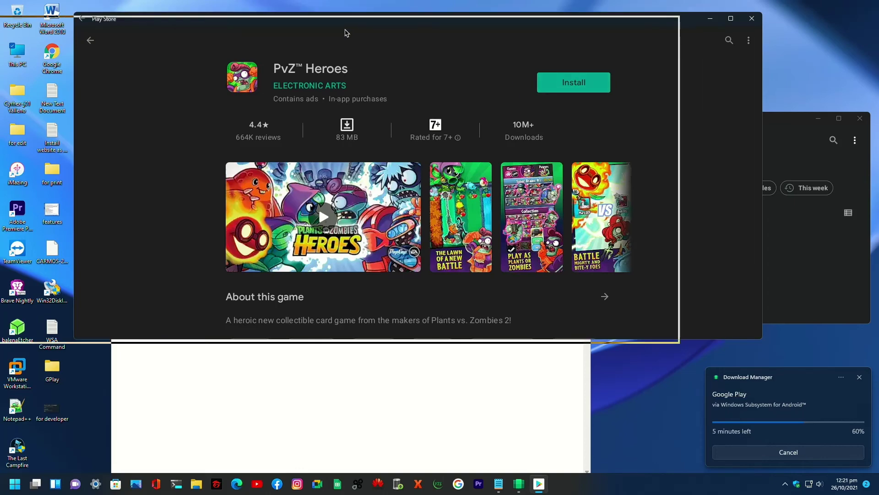
- Install PvZ Heroes, dismiss the notification and continue through account setup
{"action": "left_click", "coordinate": [513, 91]}
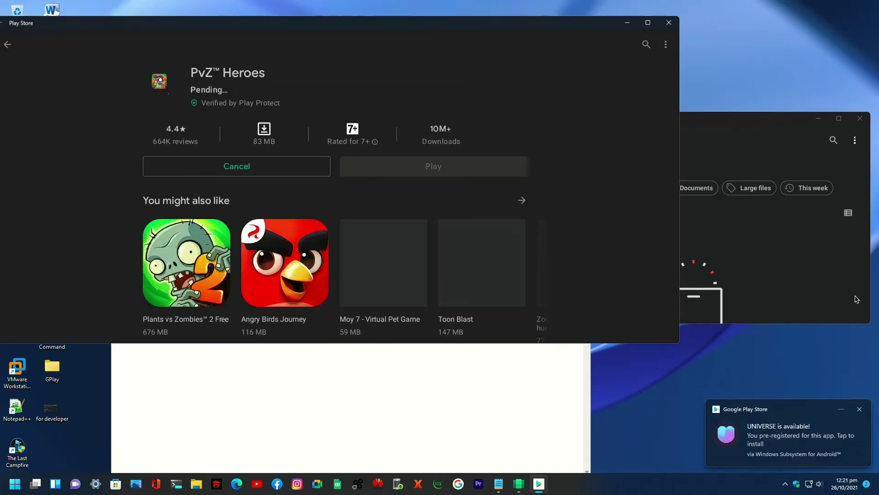
{"action": "left_click", "coordinate": [862, 406]}
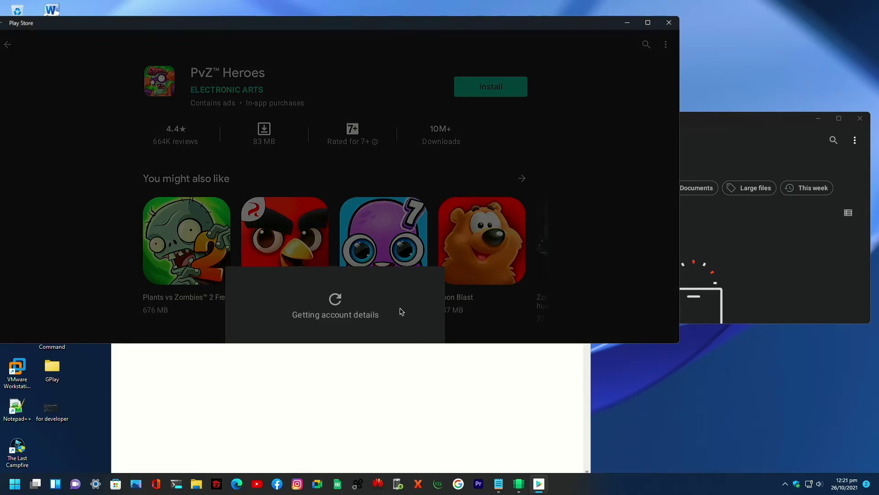
{"action": "left_click", "coordinate": [364, 326]}
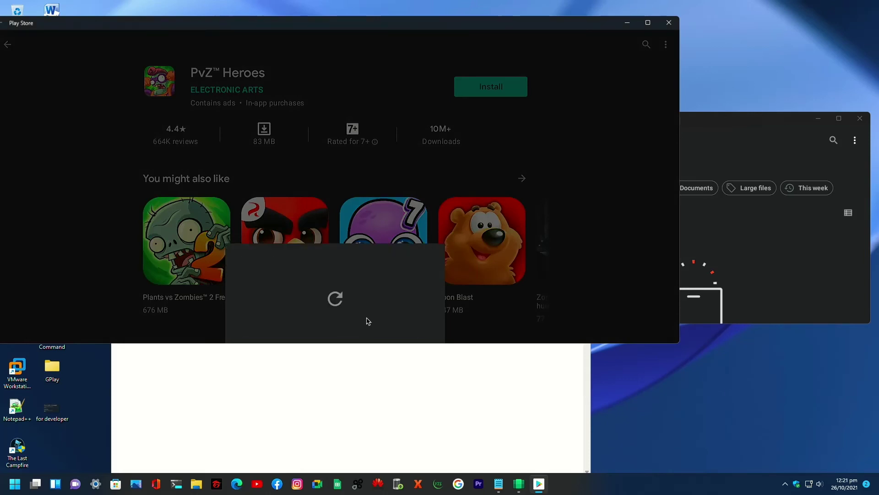
{"action": "left_click_drag", "start_coordinate": [452, 345], "coordinate": [448, 434]}
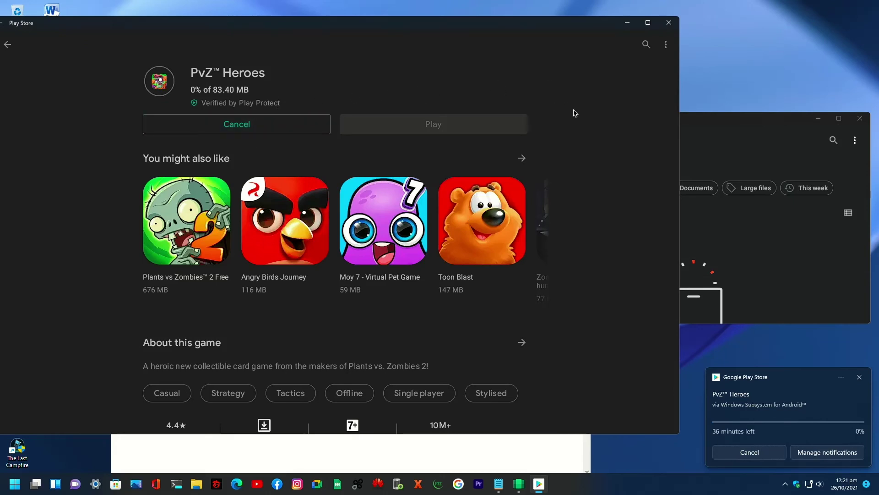
- Minimize Play Store and rewrite the note to 'now let's try apk manual install'
{"action": "left_click_drag", "start_coordinate": [461, 26], "coordinate": [509, 31]}
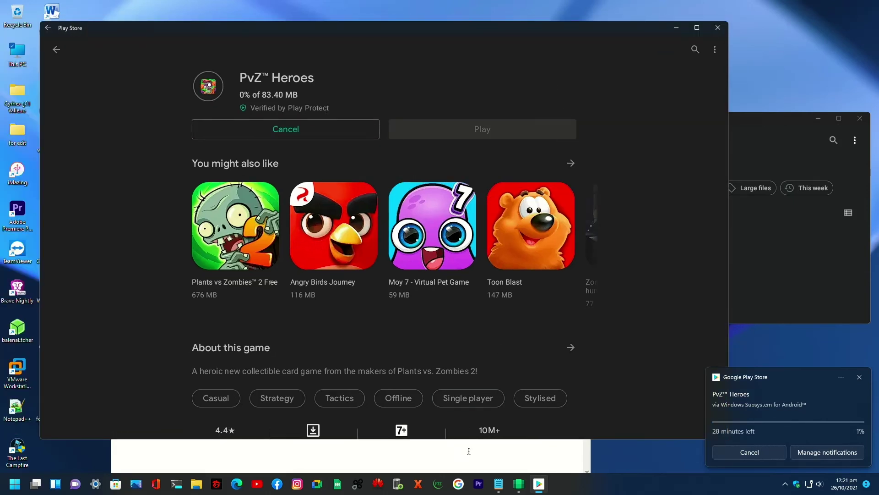
{"action": "left_click", "coordinate": [676, 28]}
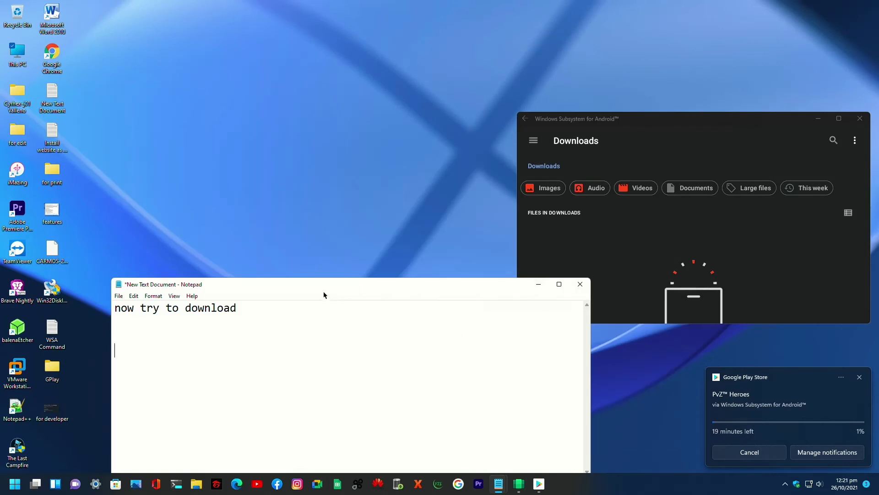
{"action": "left_click_drag", "start_coordinate": [324, 285], "coordinate": [376, 129]}
{"action": "left_click_drag", "start_coordinate": [293, 153], "coordinate": [175, 113]}
{"action": "key", "text": "BackSpace"}
{"action": "type", "text": "now"}
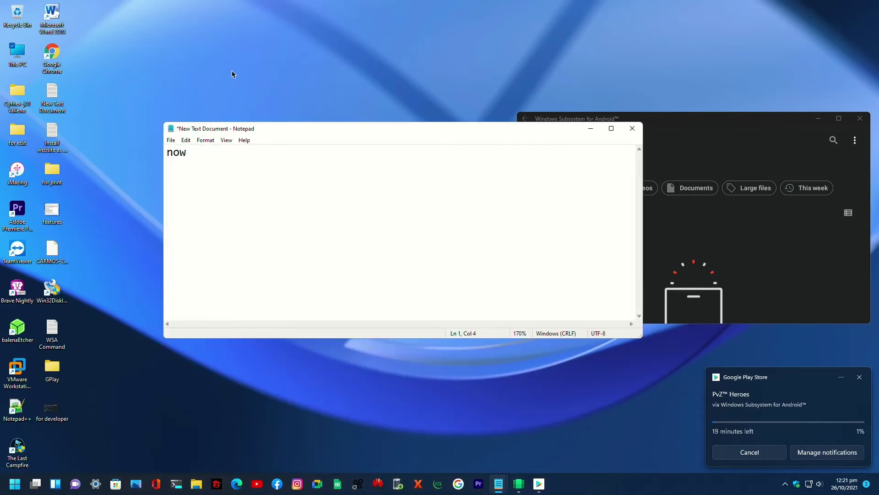
{"action": "type", "text": "let's try to manual"}
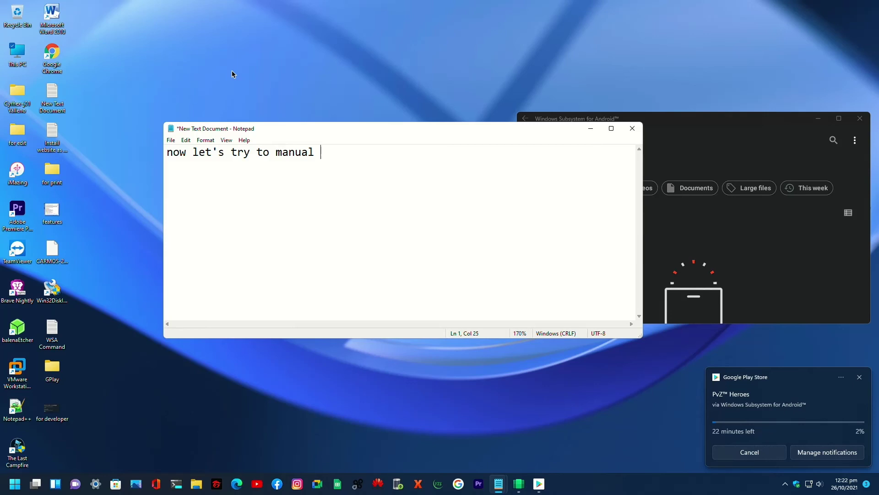
{"action": "type", "text": "install"}
{"action": "key", "text": "BackSpace"}
{"action": "key", "text": "BackSpace"}
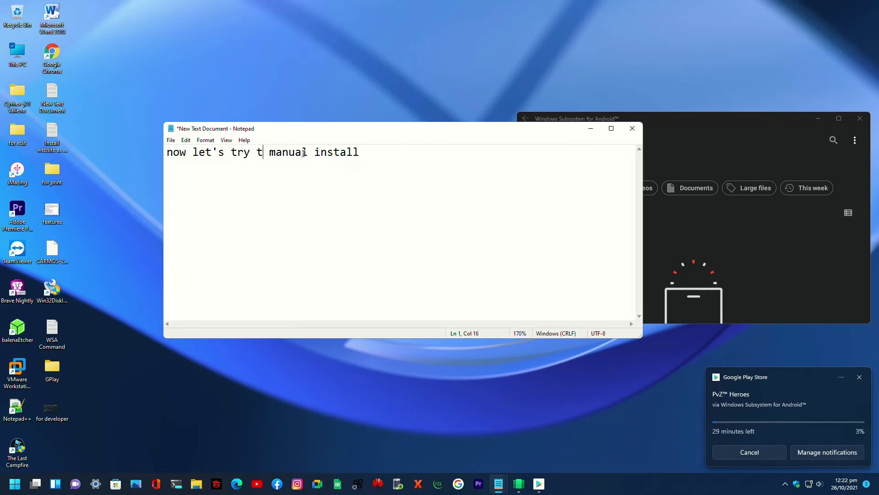
{"action": "type", "text": "apk"}
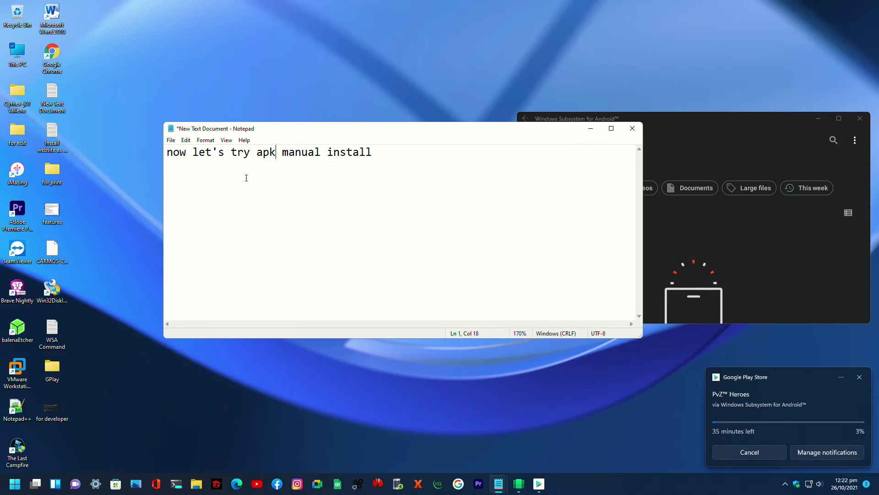
- Keep the note unsaved but open, minimize Notepad, and refresh the desktop
{"action": "left_click_drag", "start_coordinate": [508, 129], "coordinate": [406, 132]}
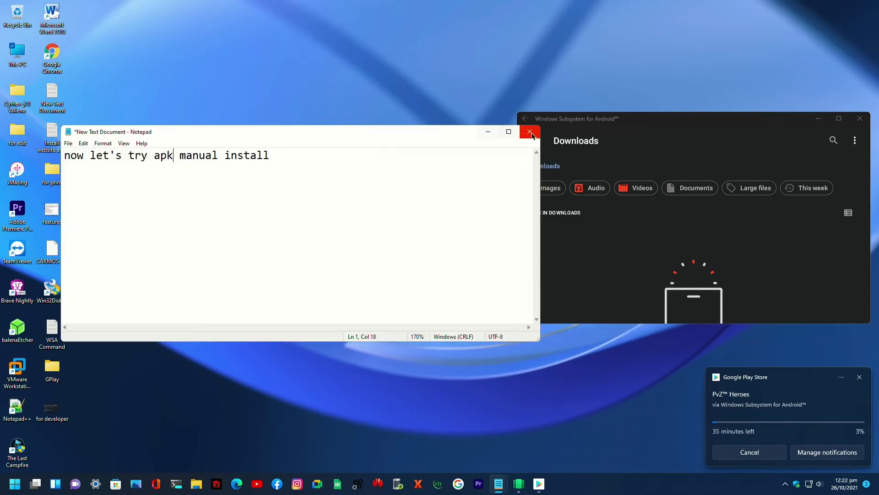
{"action": "left_click", "coordinate": [530, 132]}
{"action": "left_click", "coordinate": [501, 250]}
{"action": "left_click", "coordinate": [489, 132]}
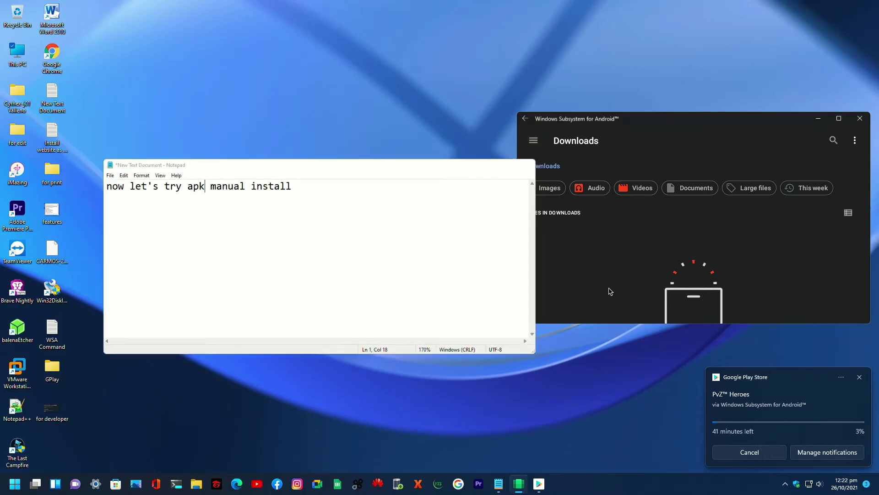
{"action": "right_click", "coordinate": [259, 218]}
{"action": "left_click", "coordinate": [276, 250]}
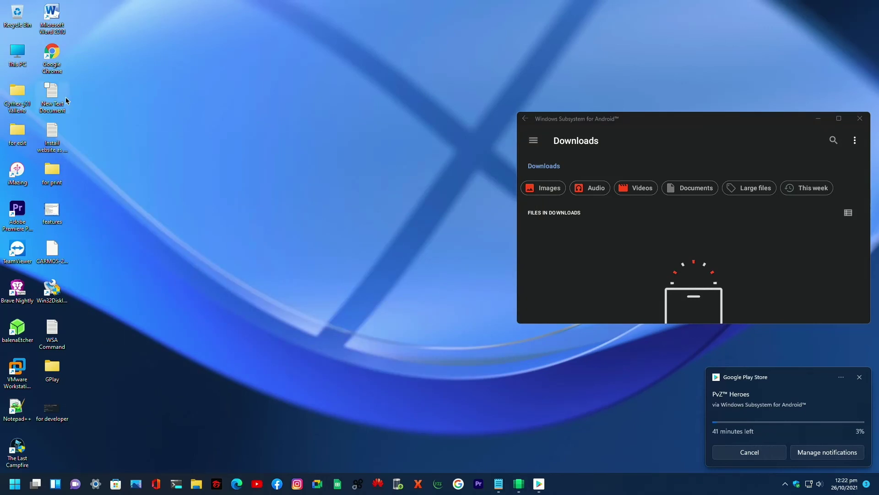
- Browse to C:\adb\platform-tools and launch cmd from the Explorer address bar
{"action": "double_click", "coordinate": [24, 56]}
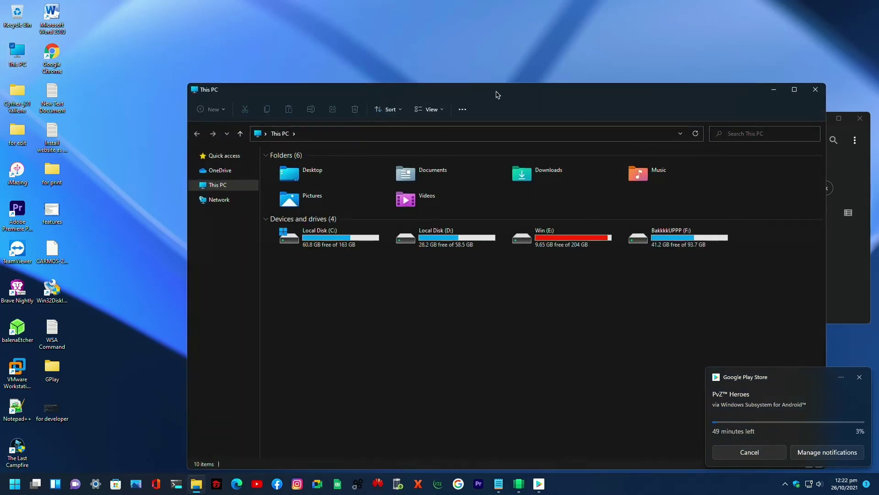
{"action": "left_click_drag", "start_coordinate": [502, 92], "coordinate": [454, 92]}
{"action": "left_click", "coordinate": [281, 241]}
{"action": "double_click", "coordinate": [280, 241]}
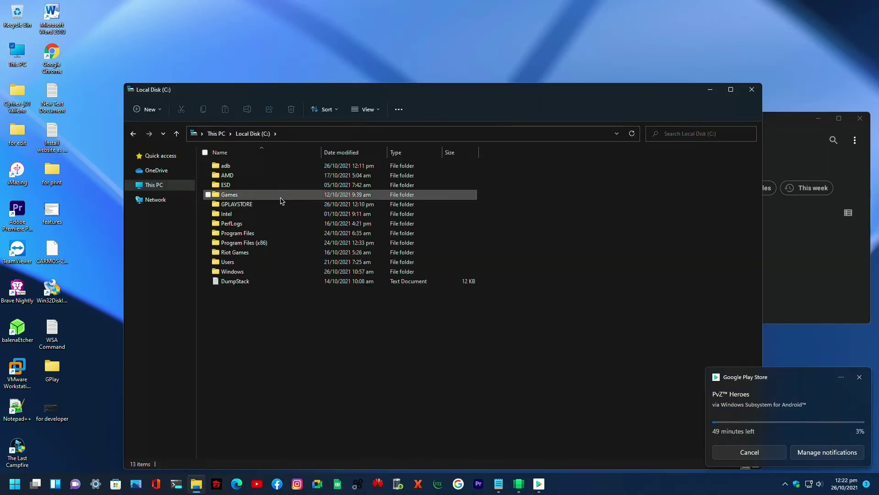
{"action": "double_click", "coordinate": [268, 168]}
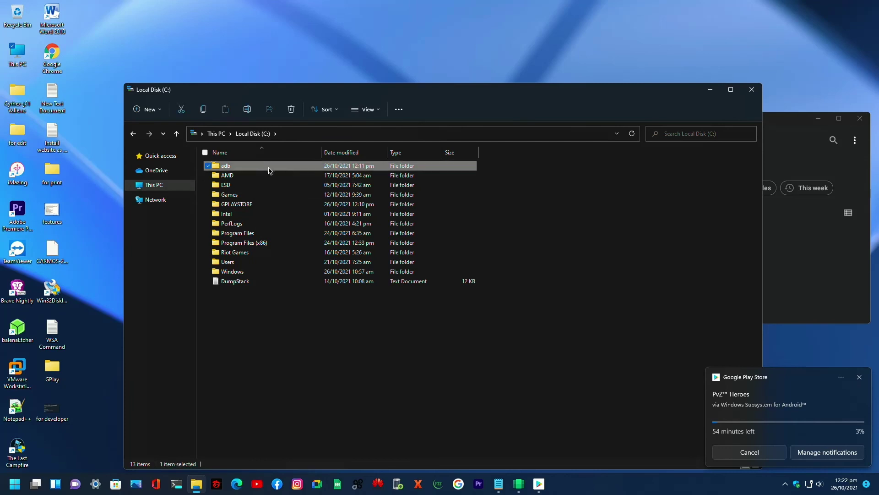
{"action": "double_click", "coordinate": [326, 169]}
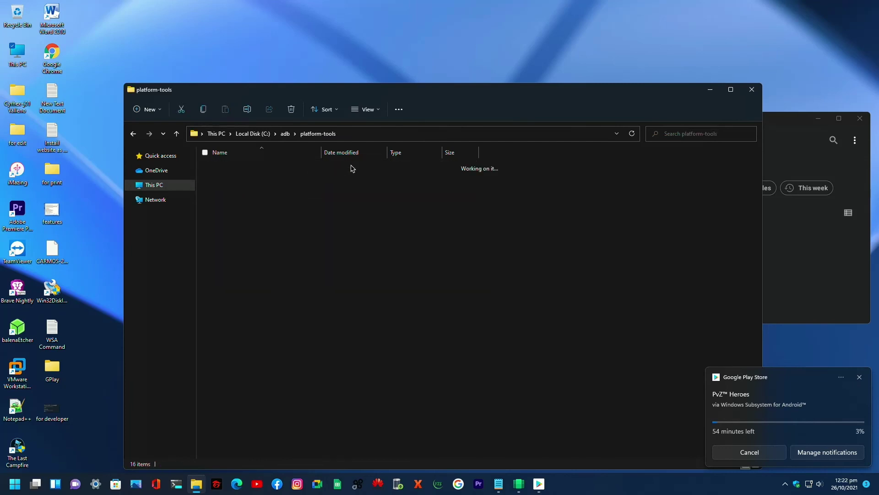
{"action": "left_click", "coordinate": [358, 137]}
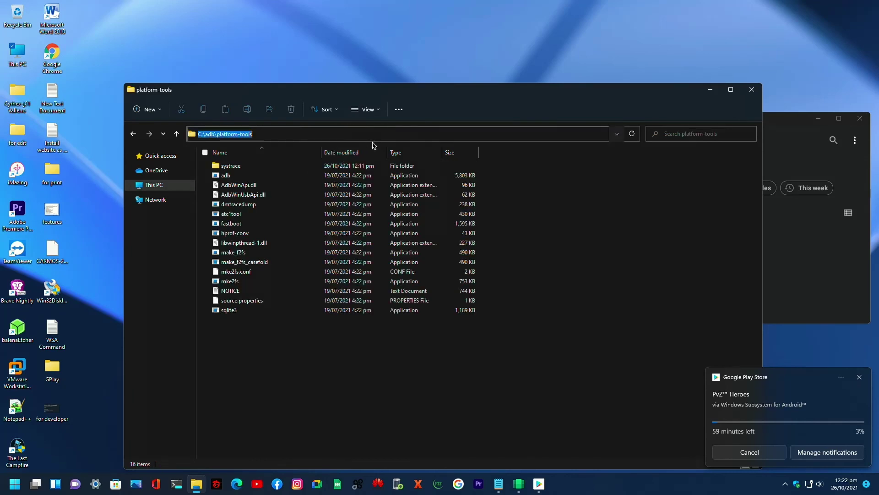
{"action": "type", "text": "cmd"}
{"action": "key", "text": "Return"}
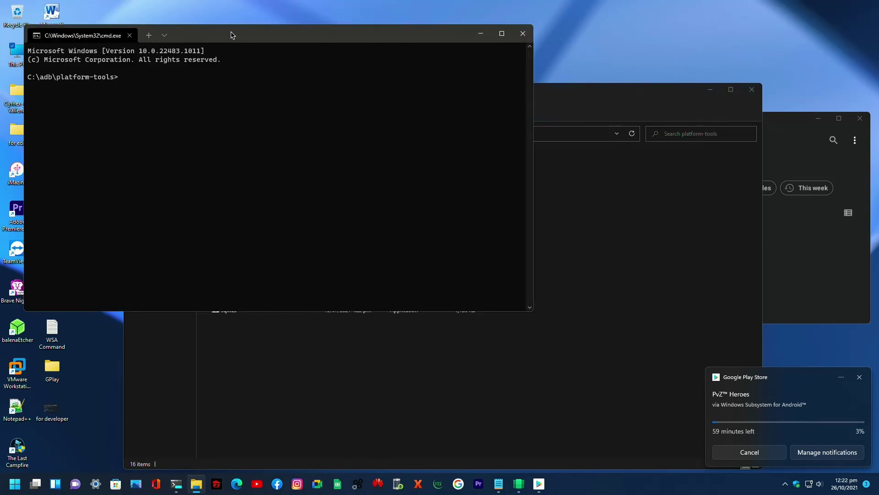
{"action": "left_click_drag", "start_coordinate": [232, 35], "coordinate": [402, 188]}
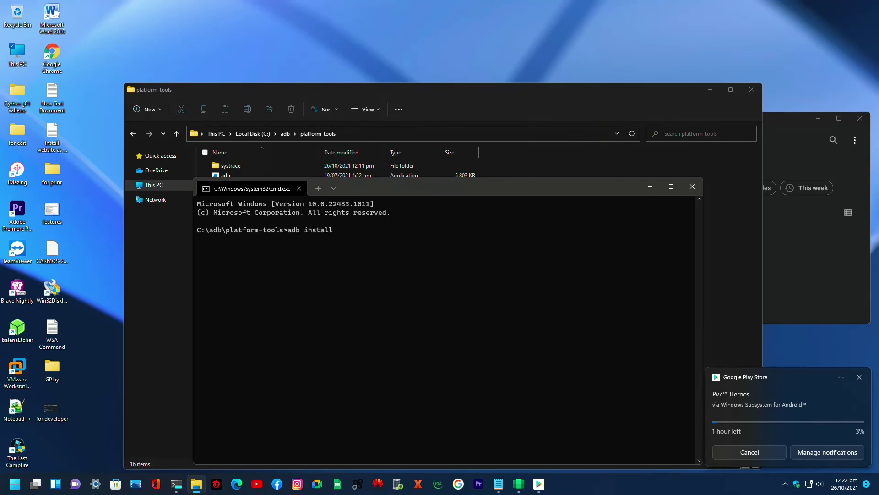
- Copy the Mobile Legends APK path from Downloads and run adb install with it
{"action": "key", "text": "super+e"}
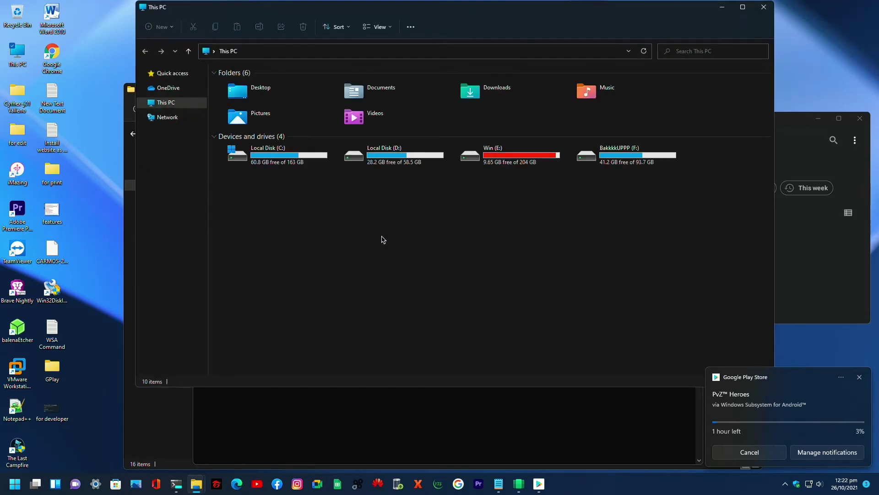
{"action": "left_click", "coordinate": [500, 85]}
{"action": "double_click", "coordinate": [501, 85]}
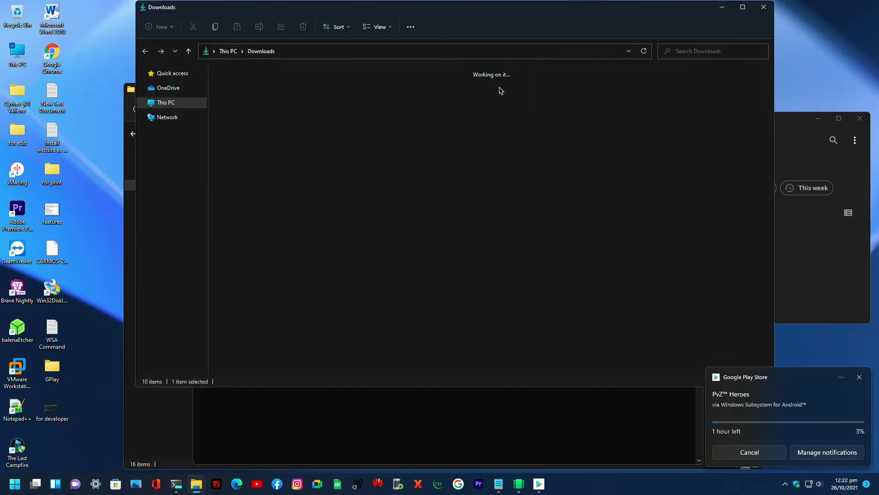
{"action": "right_click", "coordinate": [377, 101]}
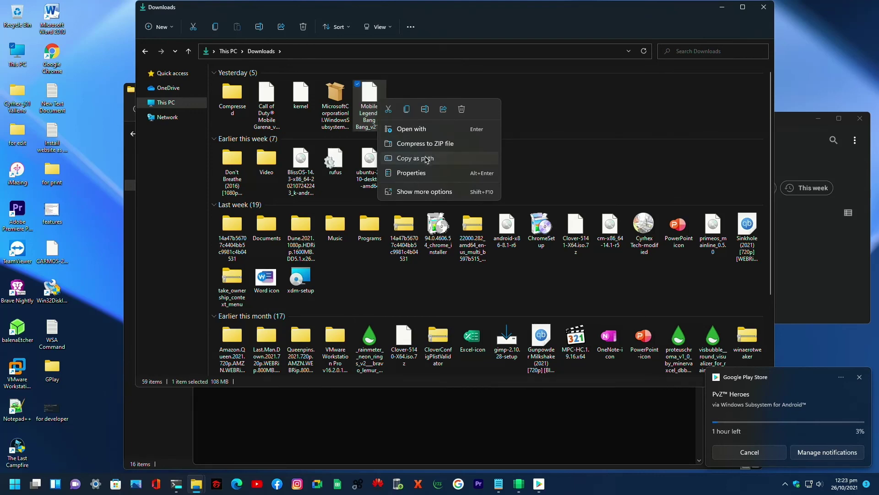
{"action": "left_click", "coordinate": [426, 159]}
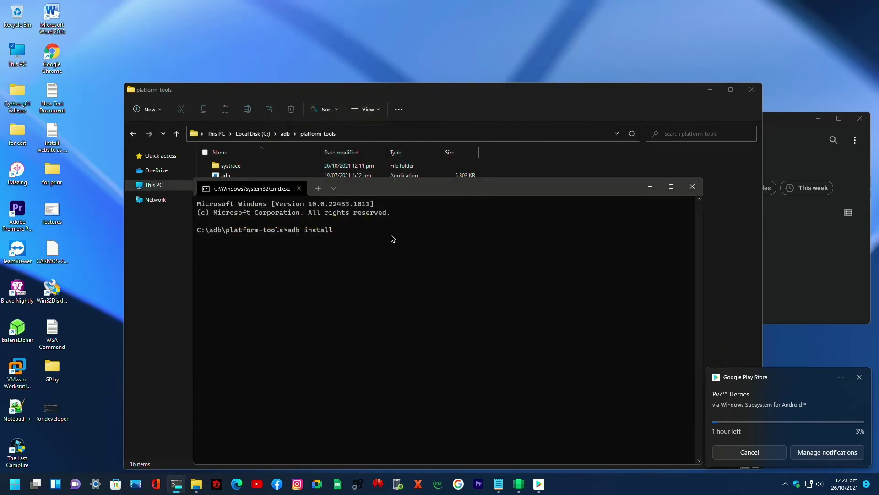
{"action": "key", "text": "ctrl+v"}
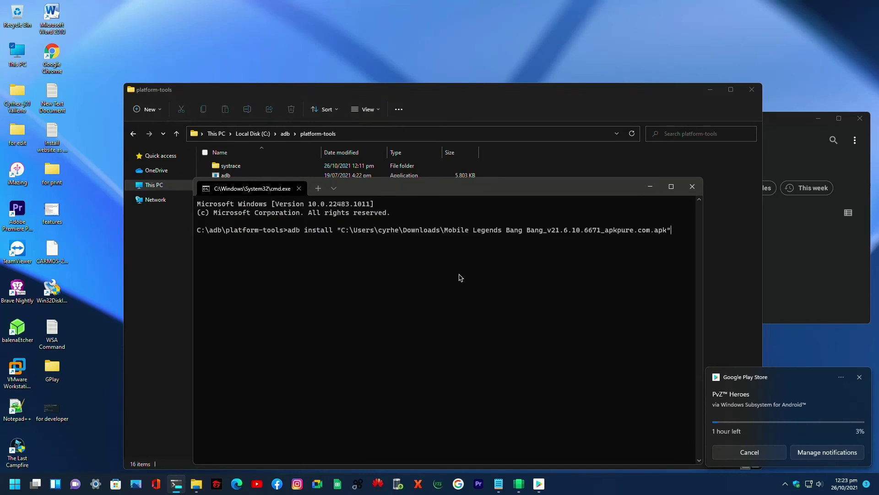
{"action": "key", "text": "Return"}
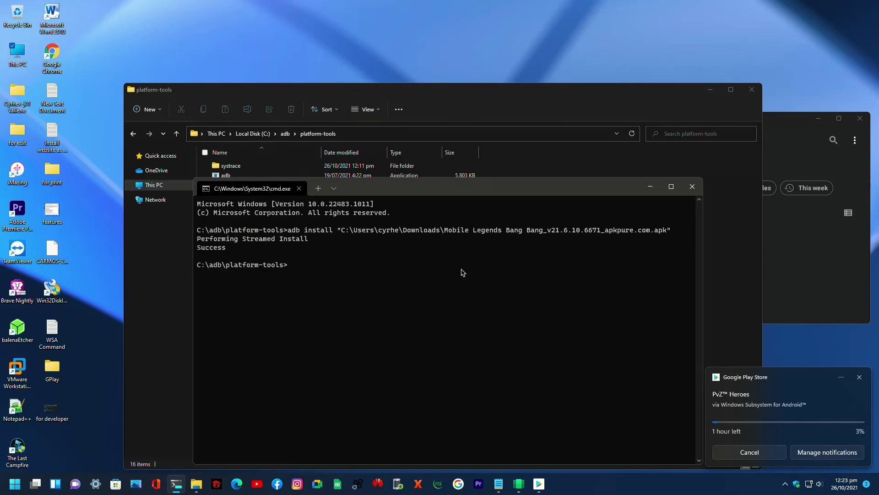
{"action": "left_click", "coordinate": [15, 483]}
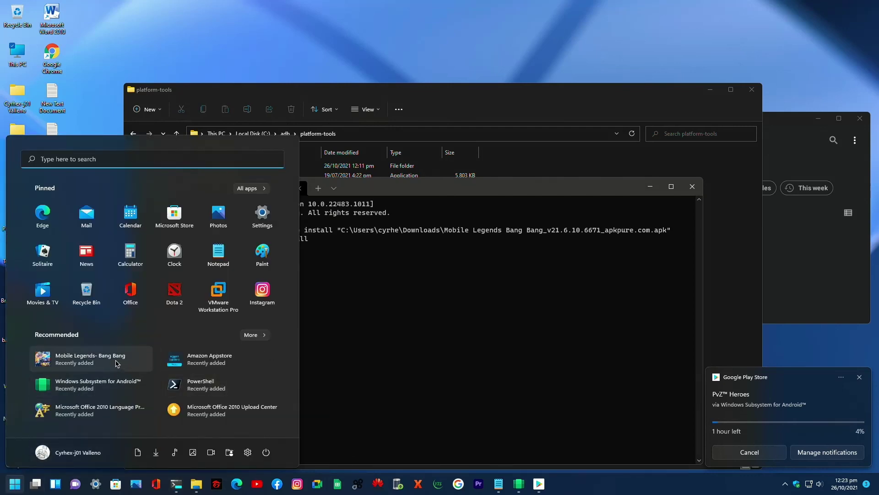
- Launch Mobile Legends, then close the command prompt, platform-tools folder and Android Downloads windows
{"action": "left_click", "coordinate": [298, 347]}
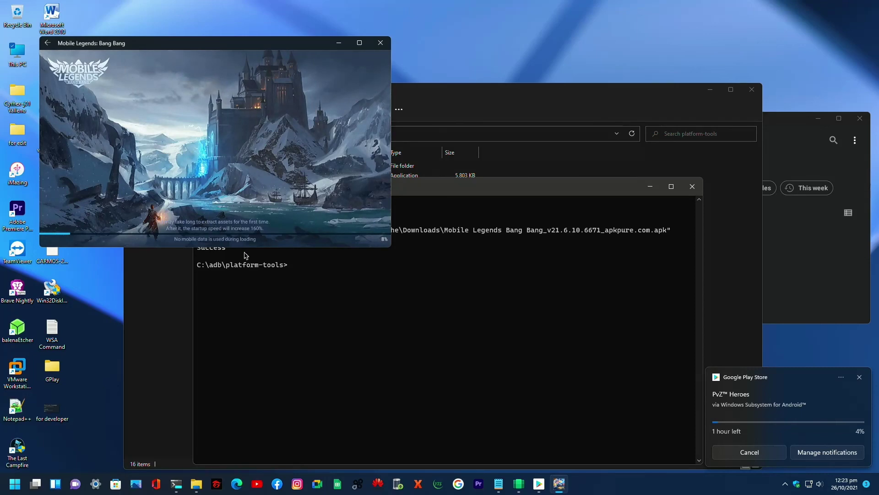
{"action": "left_click", "coordinate": [540, 191]}
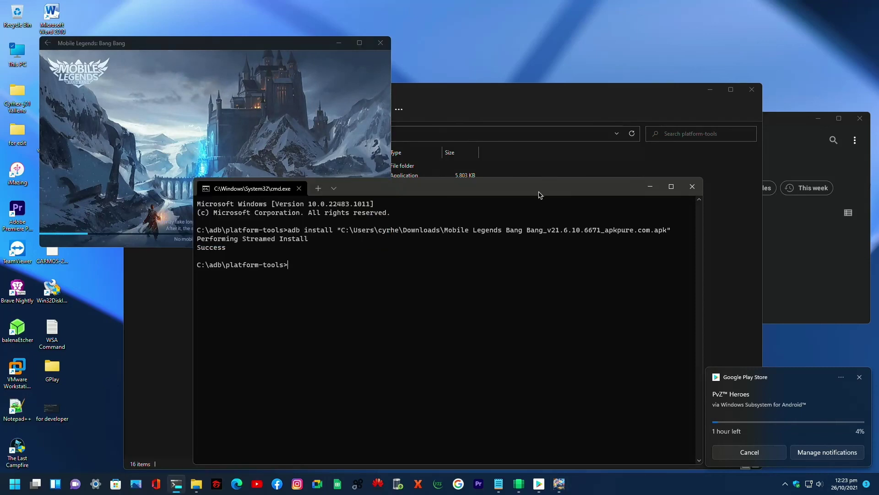
{"action": "left_click", "coordinate": [701, 192]}
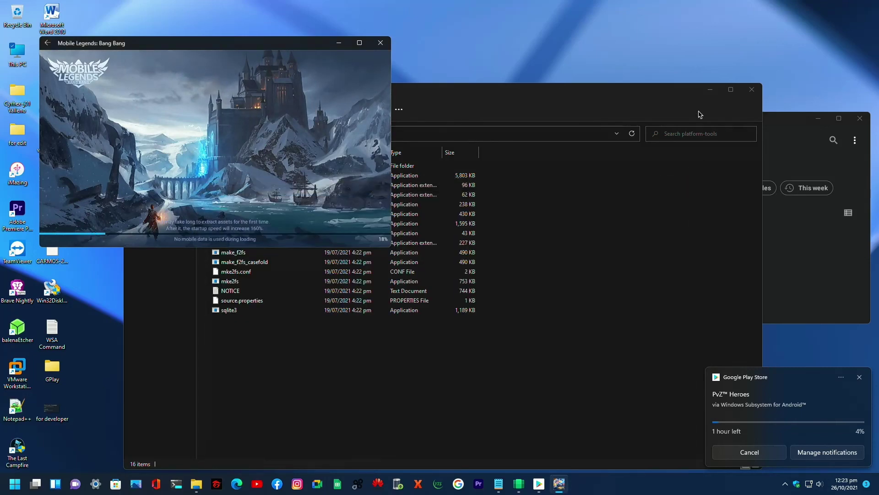
{"action": "left_click", "coordinate": [610, 94]}
{"action": "left_click", "coordinate": [752, 89]}
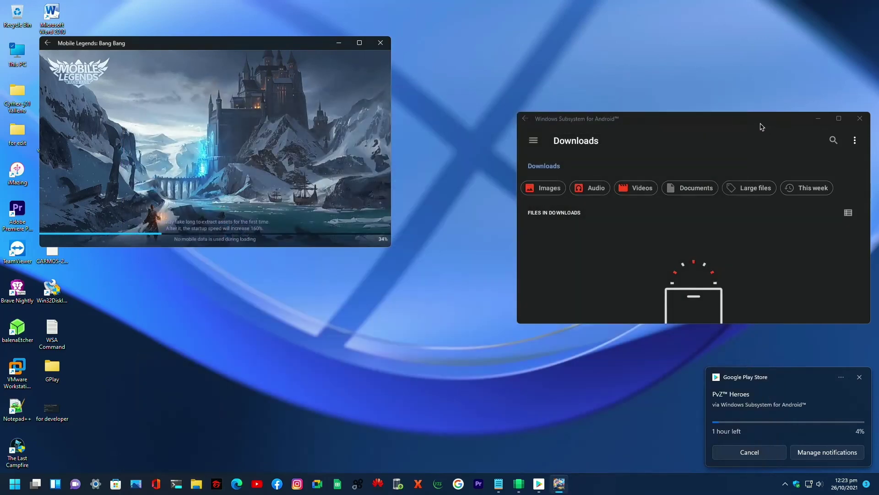
{"action": "left_click", "coordinate": [775, 122]}
- Arrange the Mobile Legends loading windows across the screen
{"action": "left_click", "coordinate": [516, 214]}
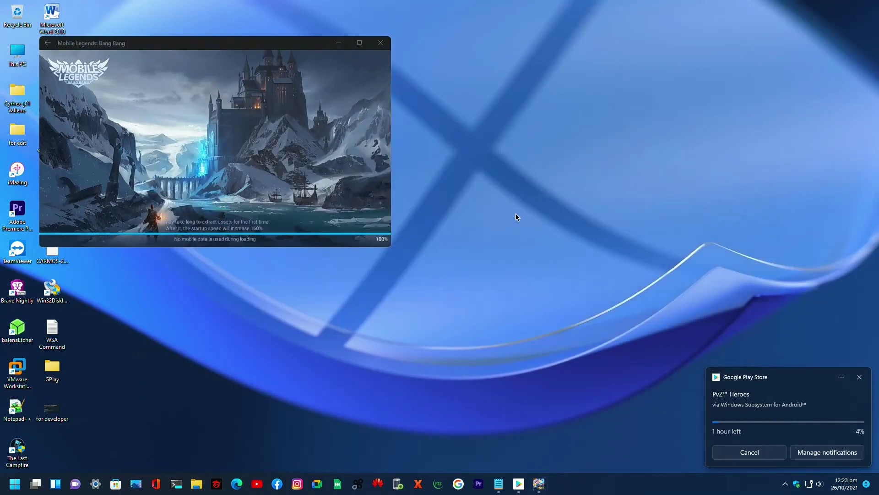
{"action": "right_click", "coordinate": [510, 247]}
{"action": "left_click", "coordinate": [510, 243]}
{"action": "left_click_drag", "start_coordinate": [242, 43], "coordinate": [472, 106]}
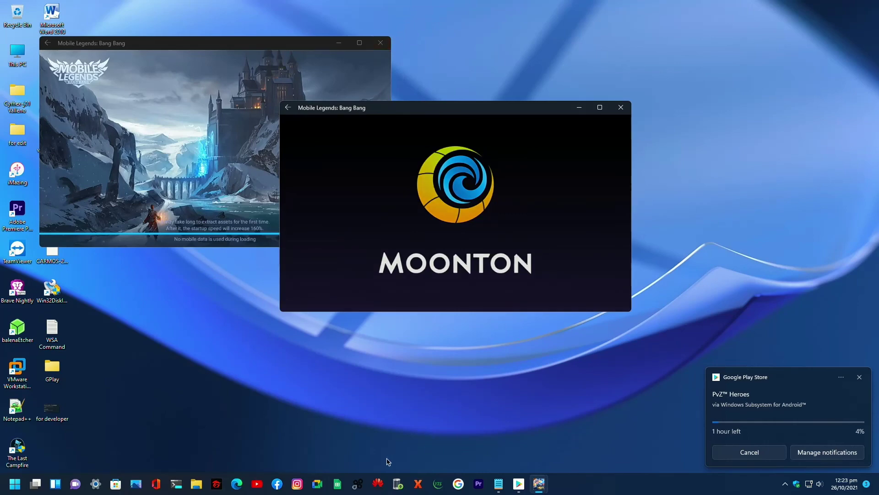
{"action": "left_click", "coordinate": [238, 52]}
{"action": "left_click_drag", "start_coordinate": [239, 52], "coordinate": [566, 63]}
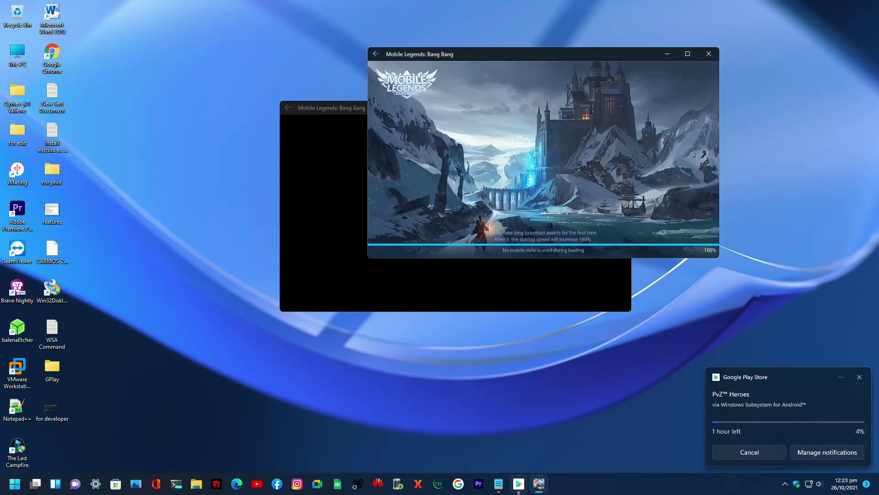
{"action": "mouse_move", "coordinate": [501, 489]}
{"action": "left_click", "coordinate": [544, 437]}
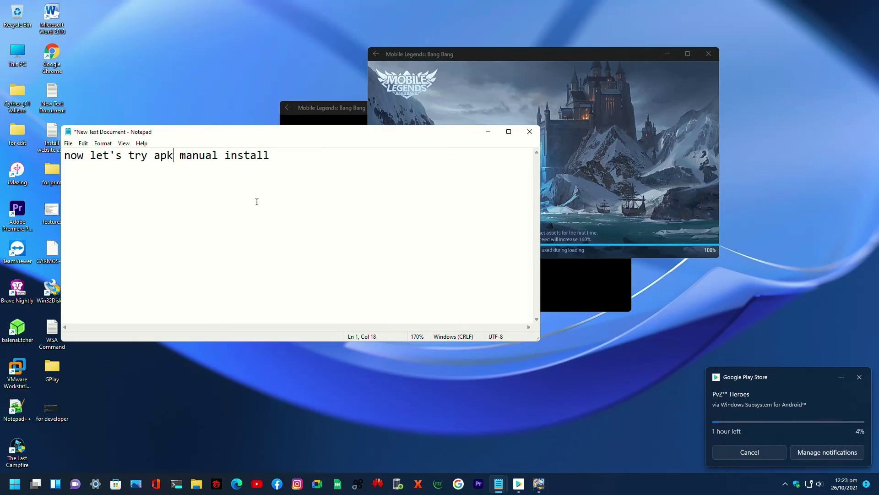
- Replace the note with 'and it's done' and close the extra extraction window
{"action": "left_click_drag", "start_coordinate": [263, 137], "coordinate": [360, 337]}
{"action": "left_click", "coordinate": [396, 367]}
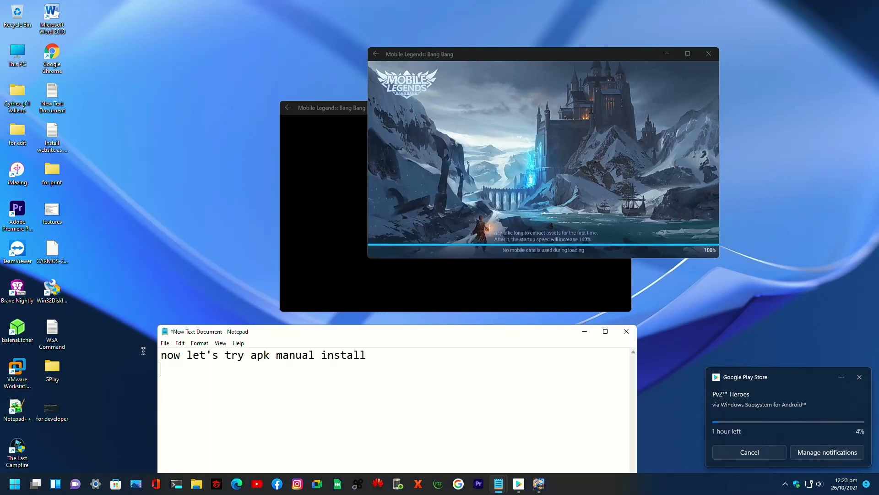
{"action": "key", "text": "ctrl+a"}
{"action": "type", "text": "and it's done"}
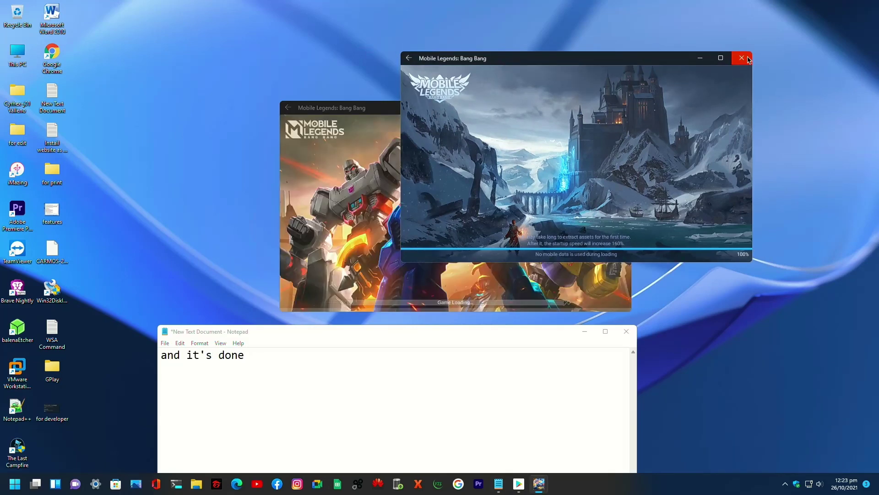
{"action": "left_click", "coordinate": [743, 57]}
{"action": "left_click_drag", "start_coordinate": [457, 109], "coordinate": [476, 68]}
- Finish the note with '...', then 'see u on my next vlog PEACE OUT..' on a new line
{"action": "left_click", "coordinate": [251, 362]}
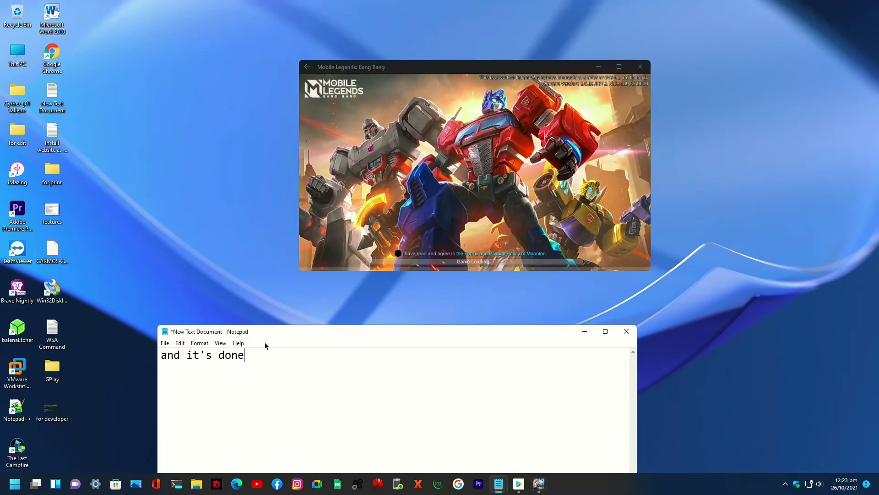
{"action": "type", "text": "..."}
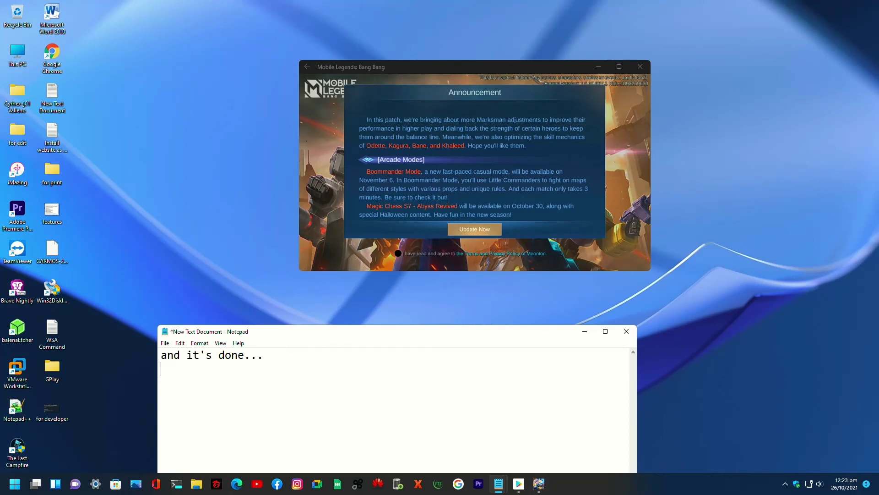
{"action": "key", "text": "Return"}
{"action": "type", "text": "s"}
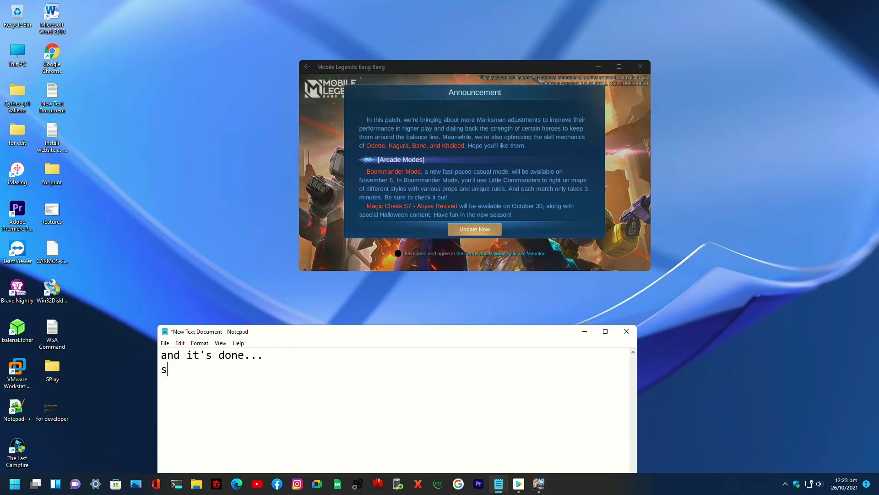
{"action": "type", "text": "ee "}
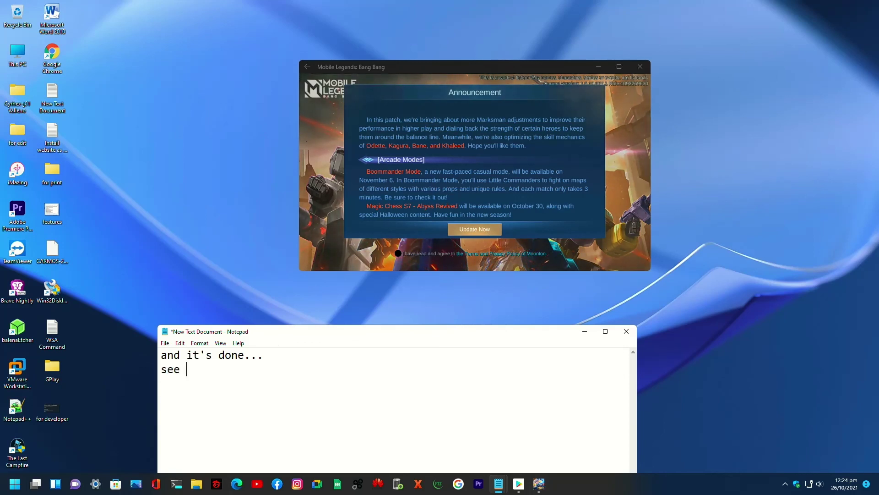
{"action": "type", "text": "u on my"}
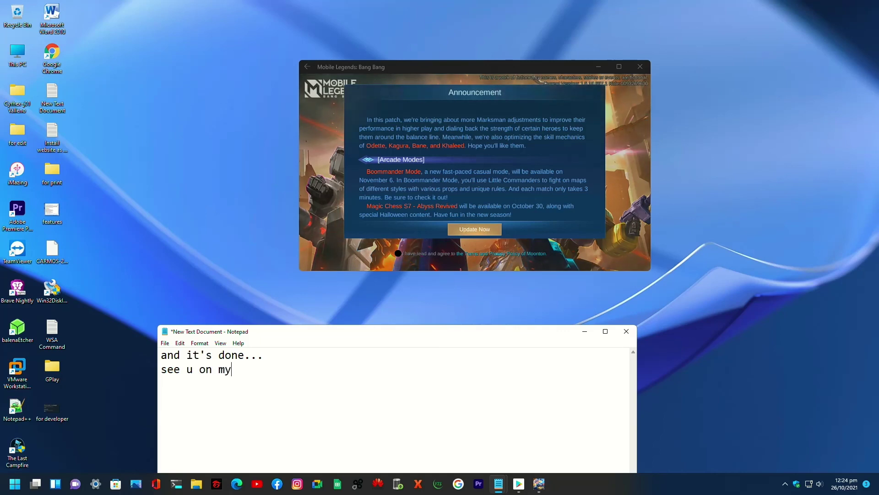
{"action": "type", "text": " next v"}
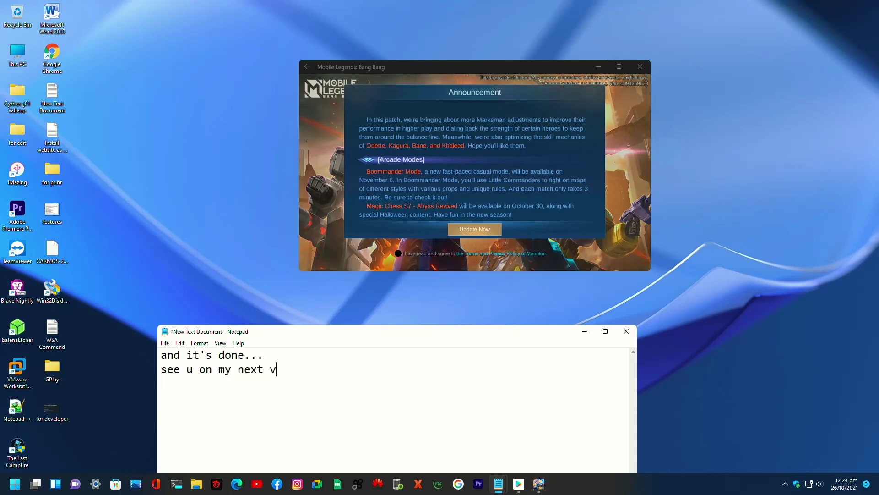
{"action": "type", "text": "log  "}
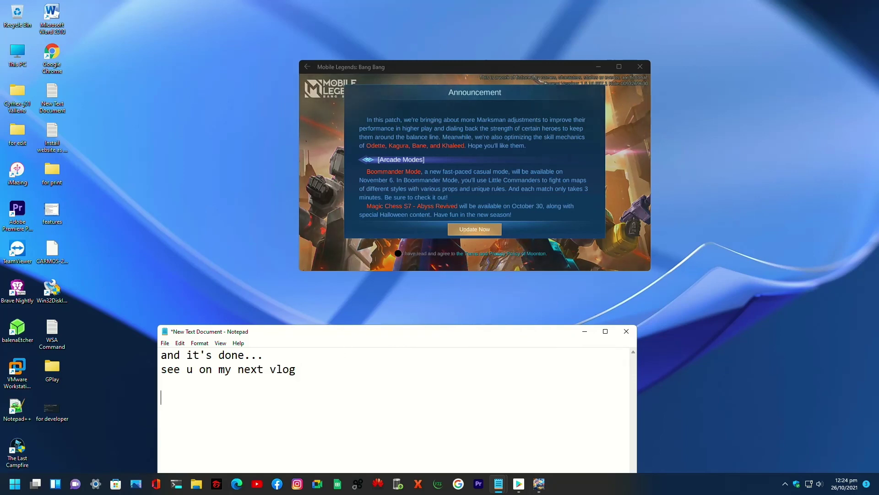
{"action": "type", "text": "PE"}
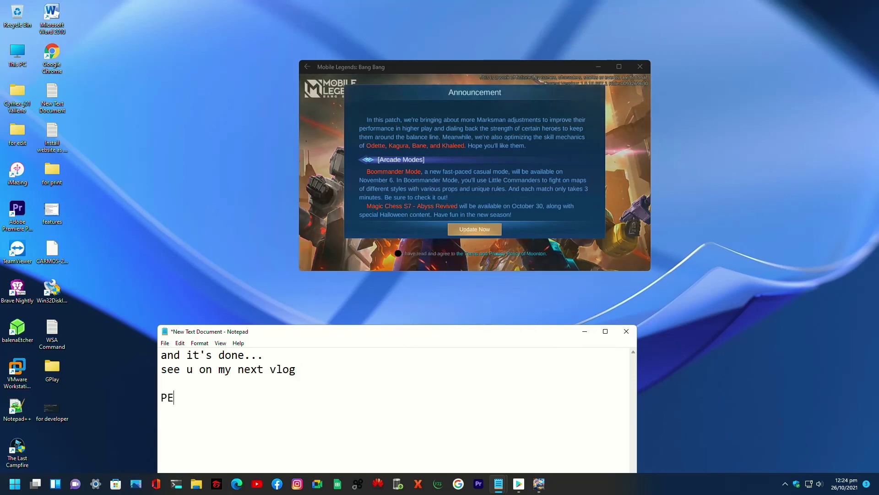
{"action": "type", "text": "ACE OUT.."}
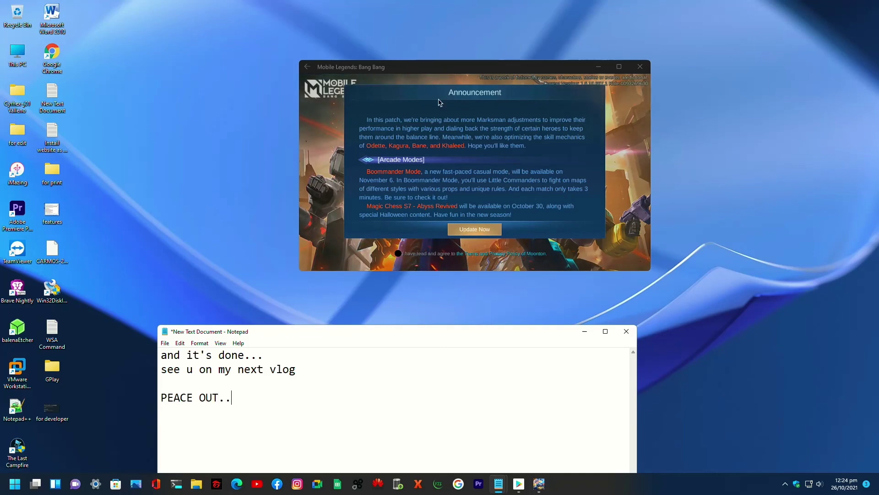
{"action": "left_click", "coordinate": [389, 256]}
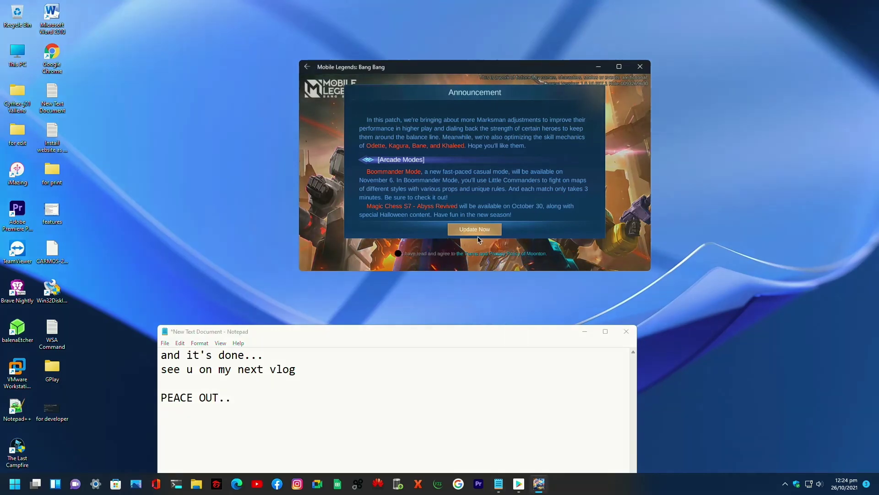